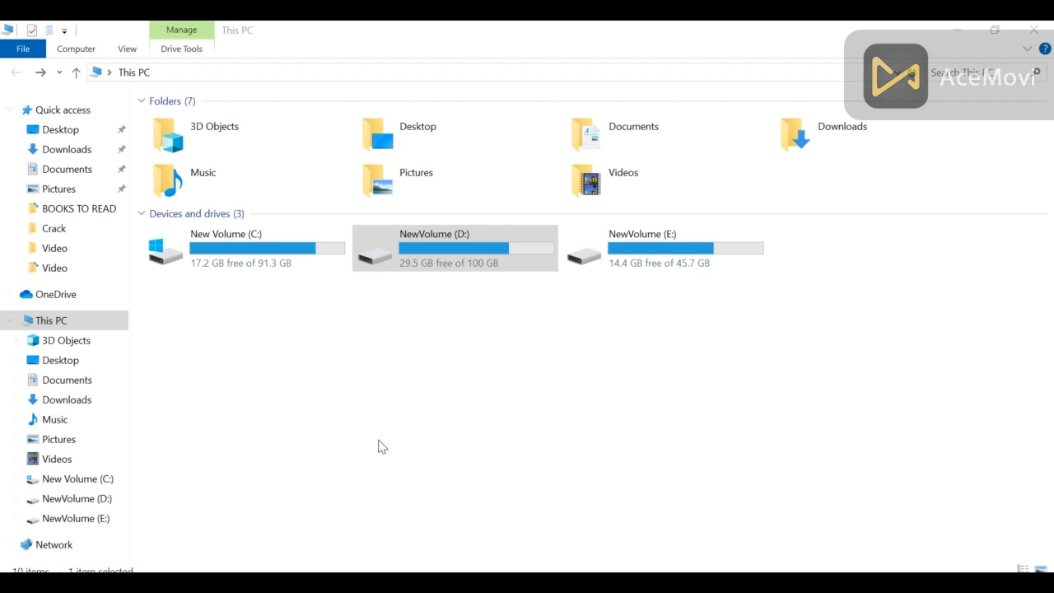
Step: Launch Microsoft Excel 2010 from the desktop and maximize its blank workbook window
left_click(957, 28)
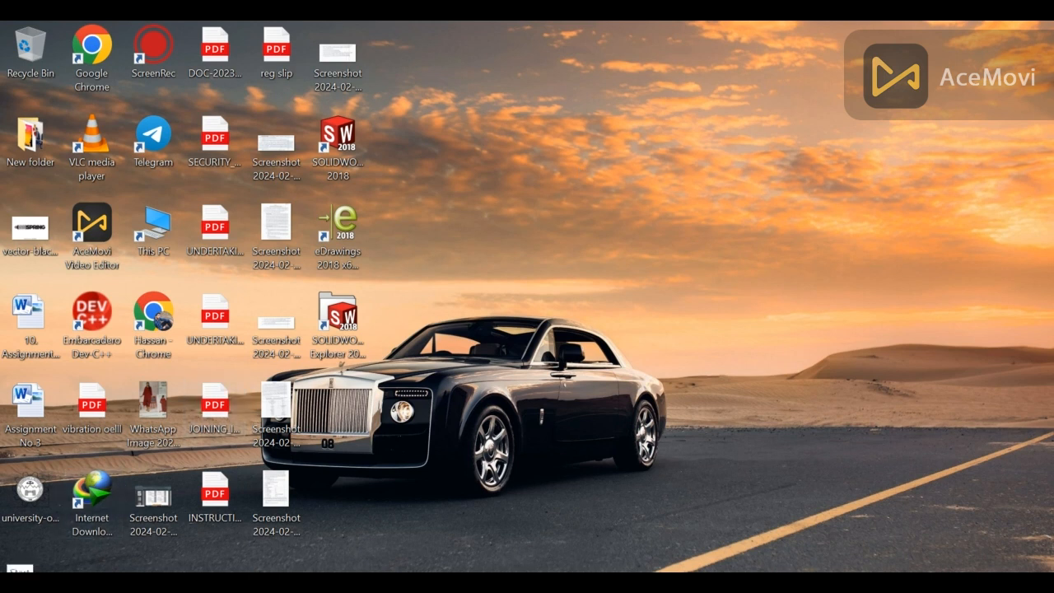
left_click(20, 577)
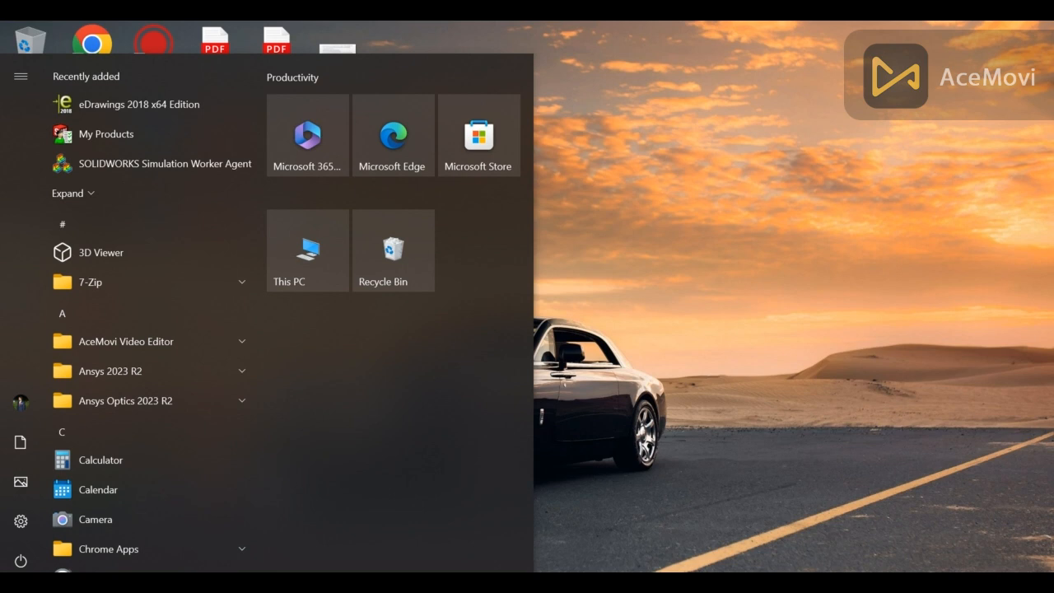
type("po")
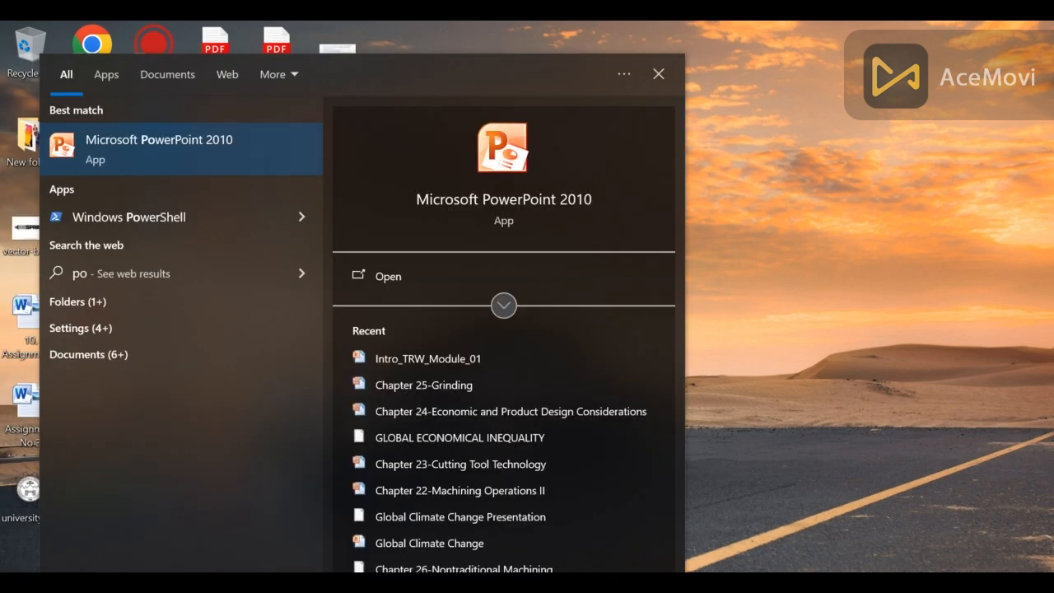
key("BackSpace")
key("BackSpace")
type("ex")
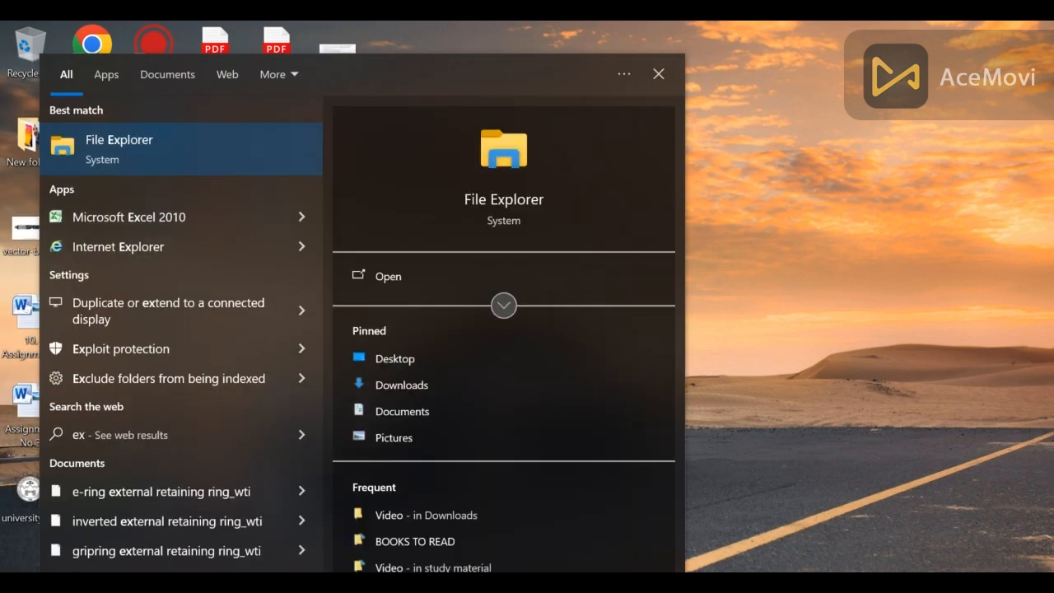
type("cel")
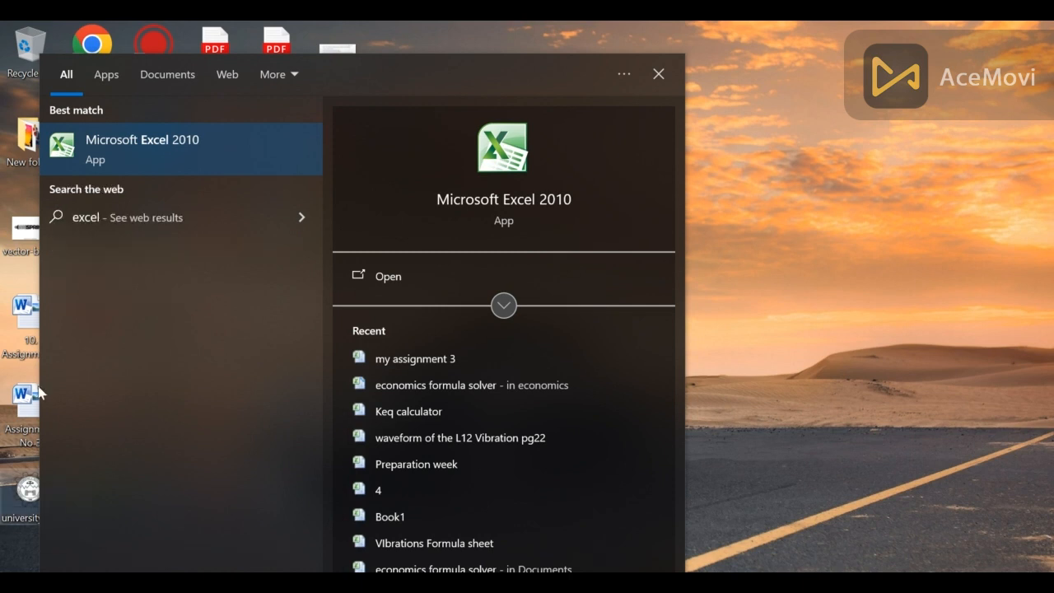
left_click(114, 138)
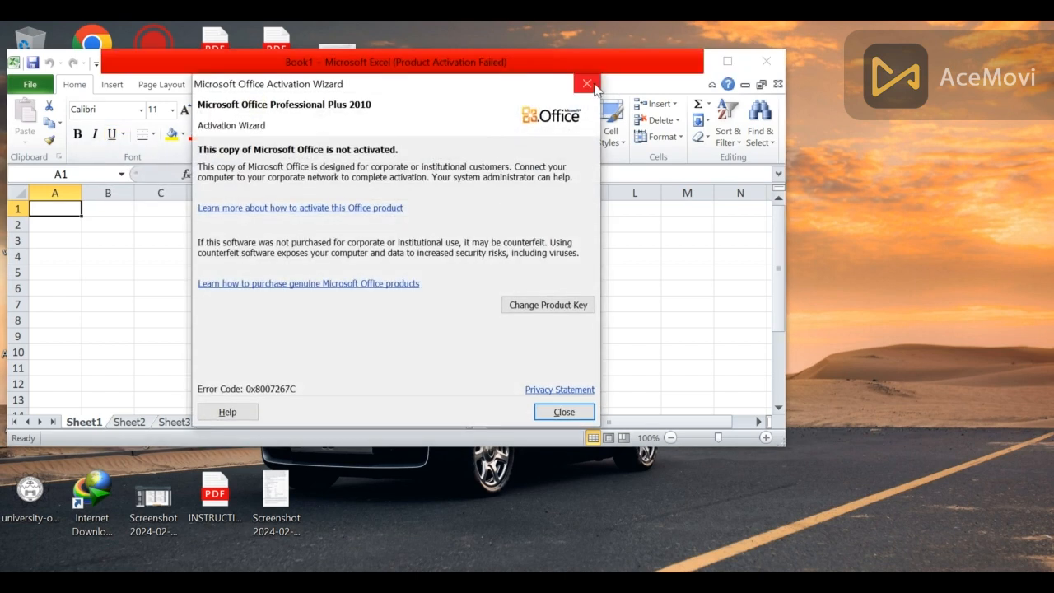
left_click(587, 83)
left_click(728, 61)
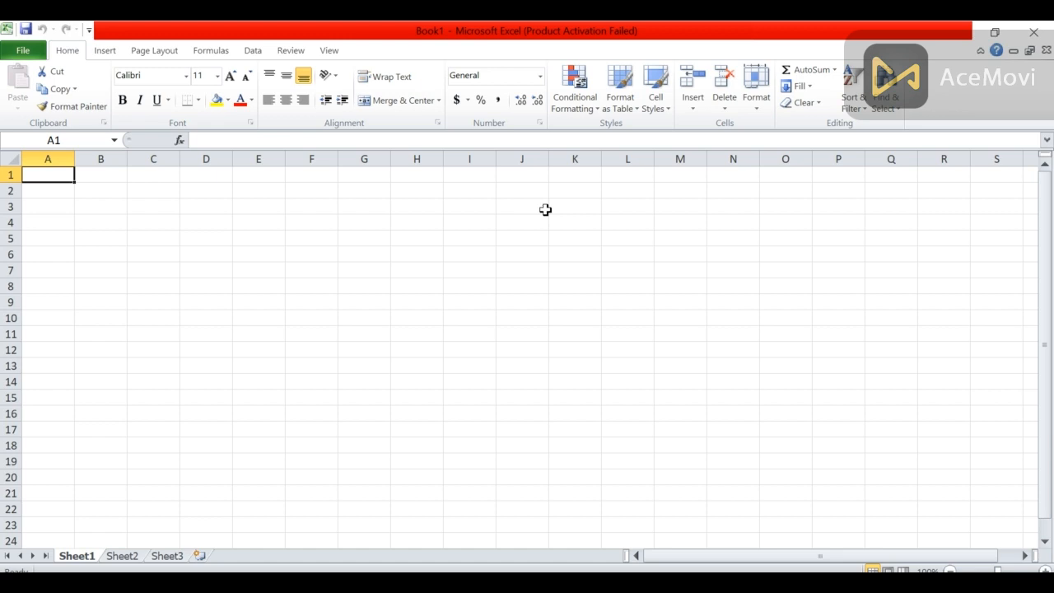
Step: Enter the column headers x in cell A1 and y in cell B1
left_click(55, 188)
left_click(66, 176)
type("x")
left_click(107, 179)
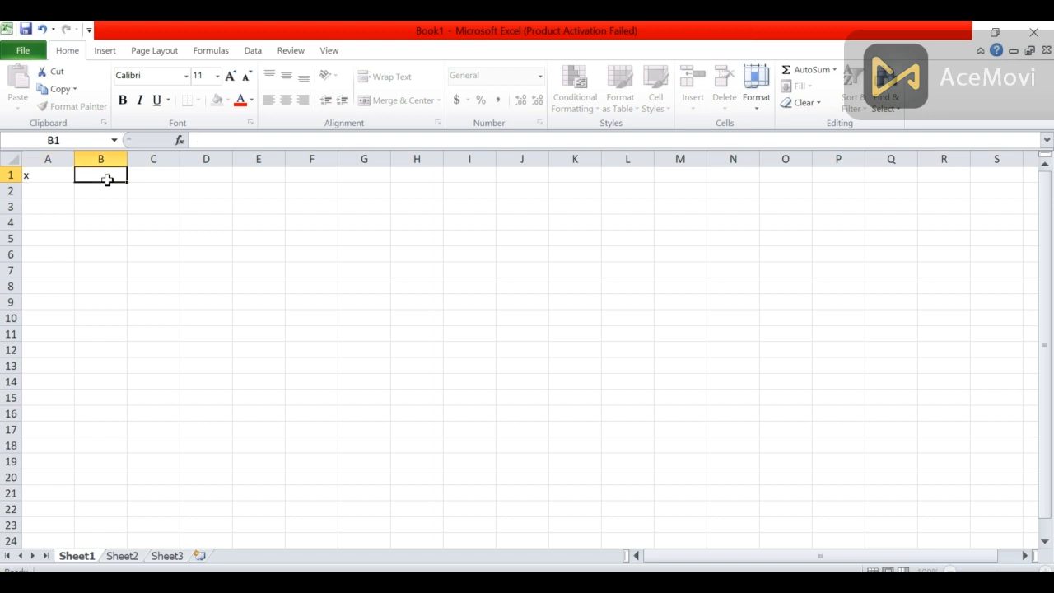
type("y")
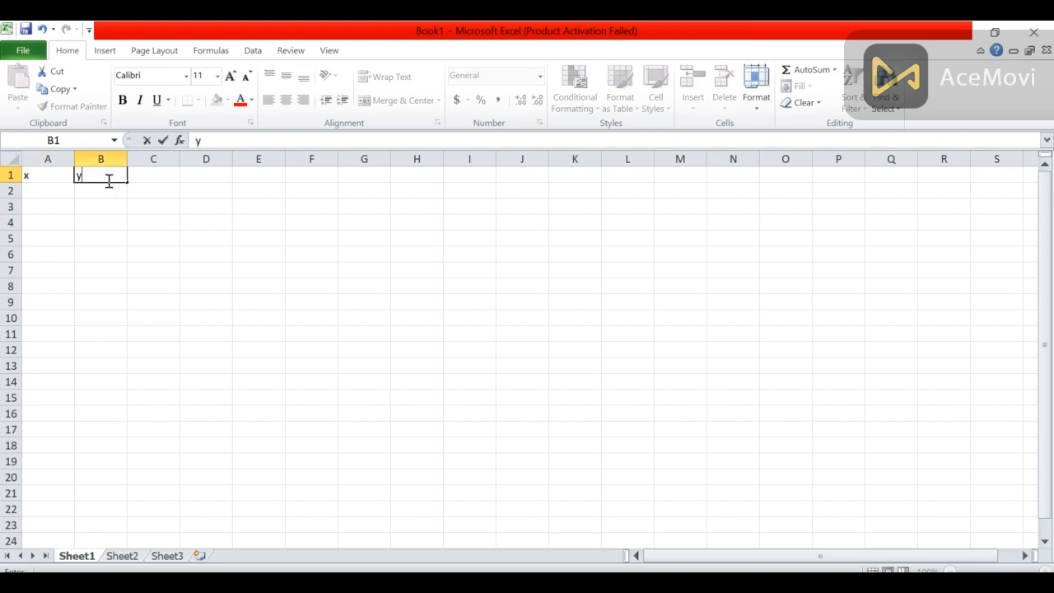
Step: Enter the header "Product x and y" in cell C1 and widen column C to fit the text
left_click(155, 178)
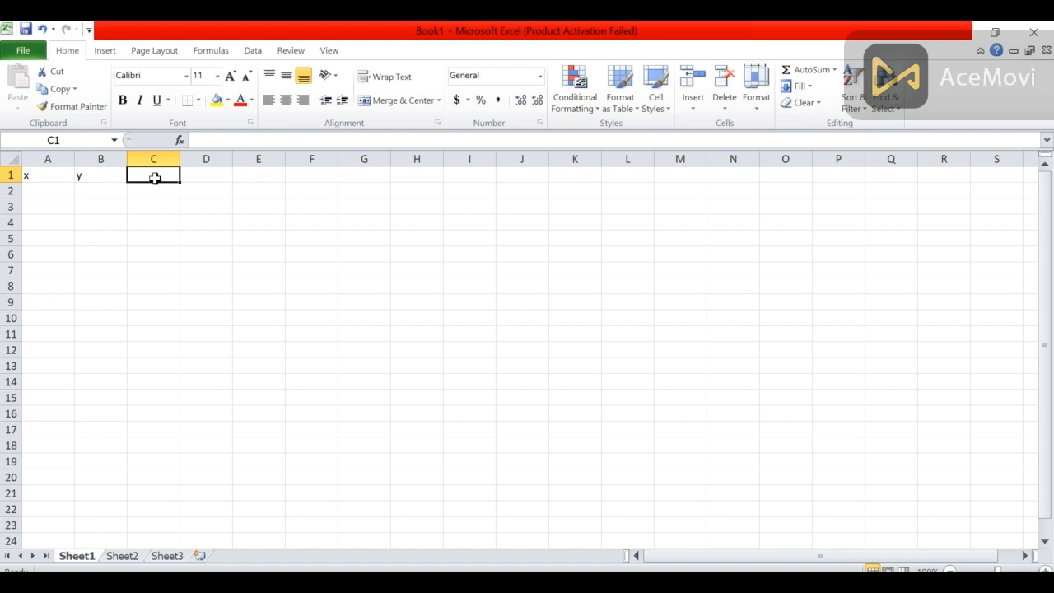
type("P")
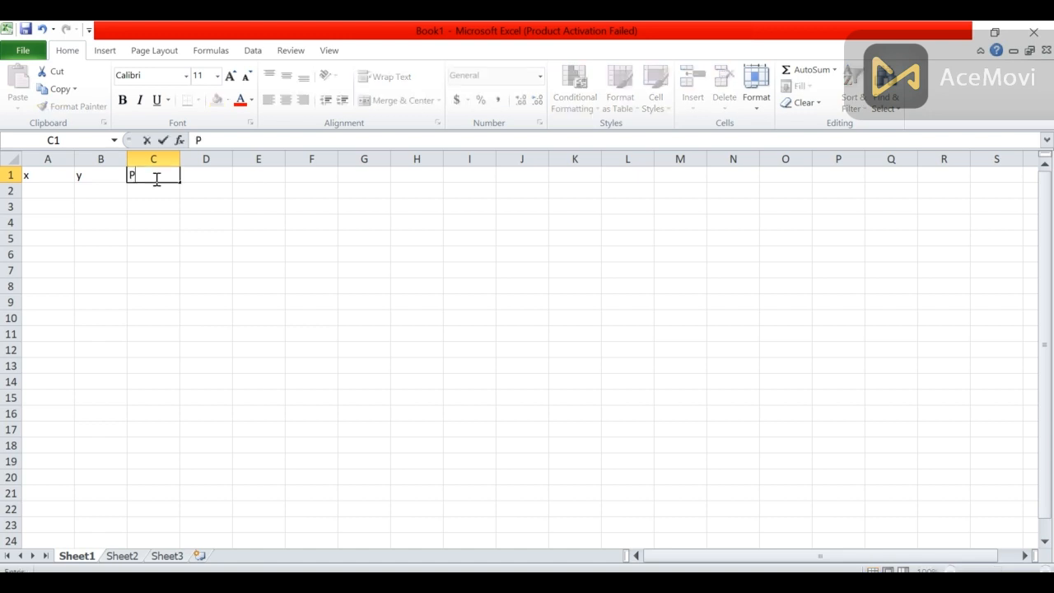
type("roduct xan")
key("BackSpace")
key("BackSpace")
type("and y")
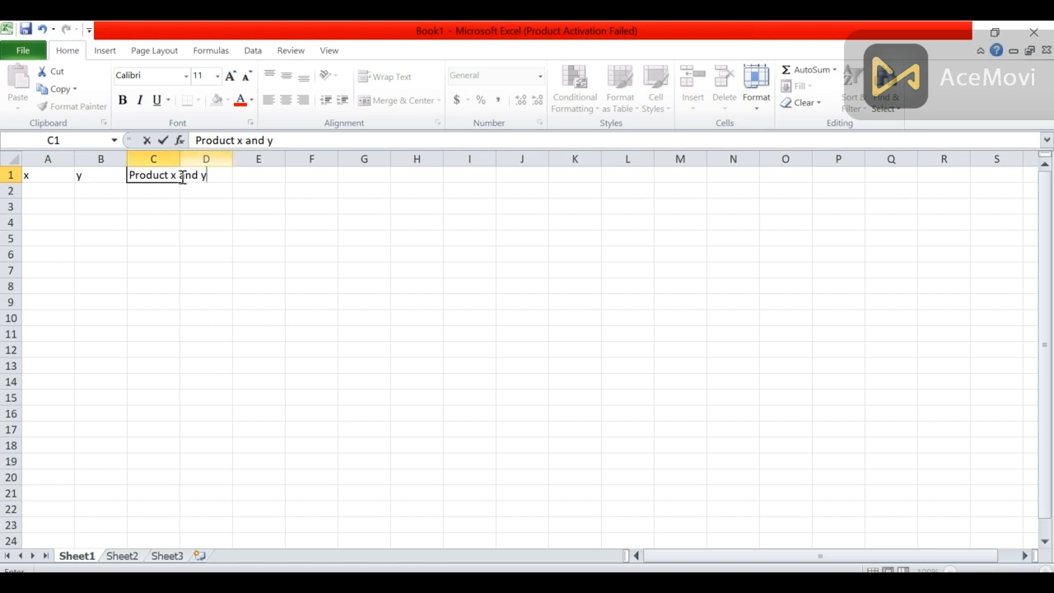
left_click(172, 238)
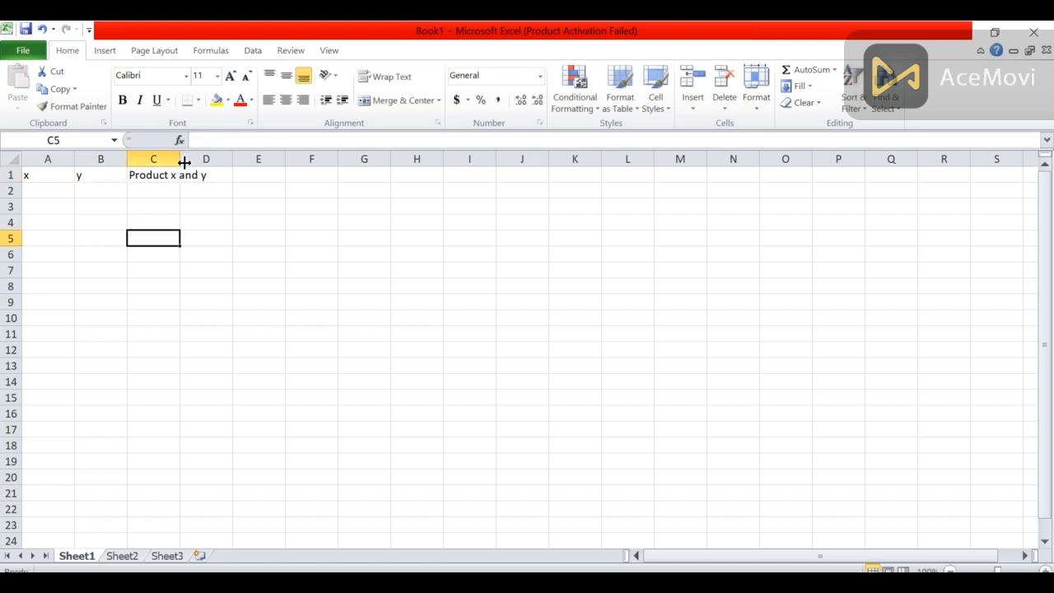
left_click_drag(180, 159, 216, 159)
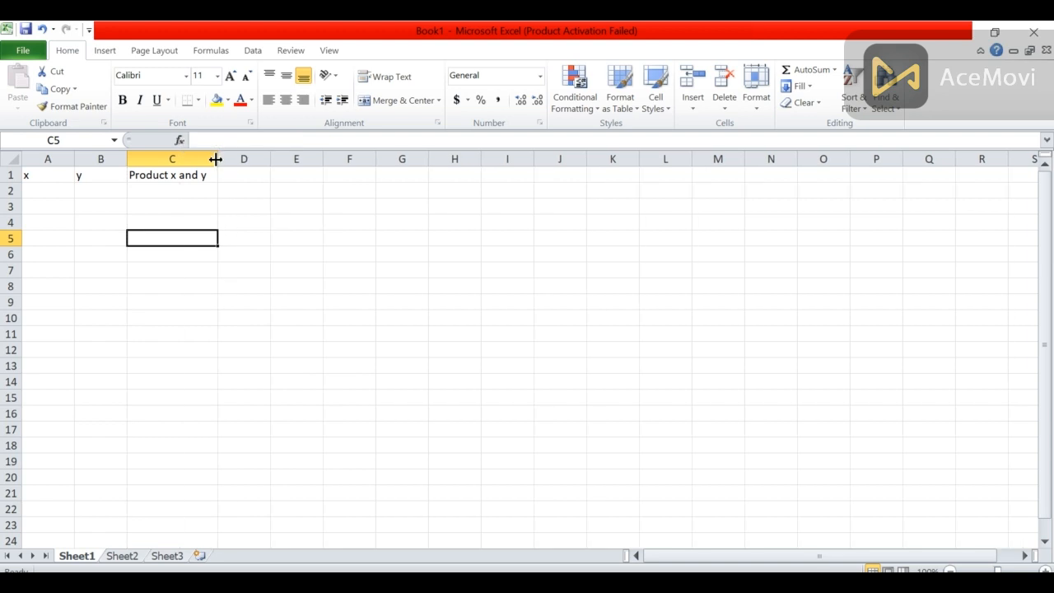
Step: Fill the first data row with 9 in cell A2 and 3 in cell B2
left_click(48, 187)
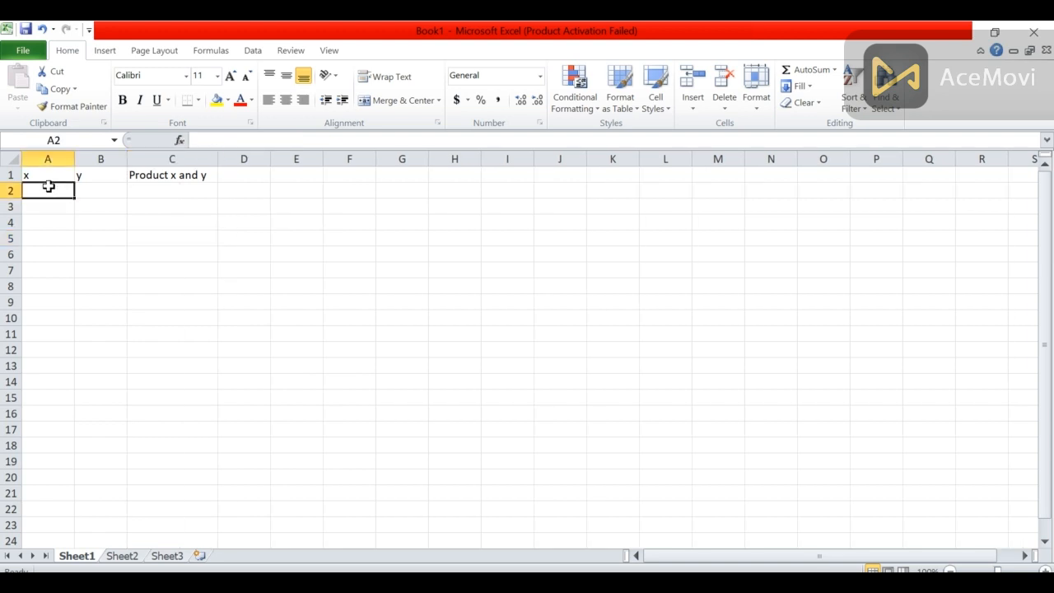
type("9")
key("Tab")
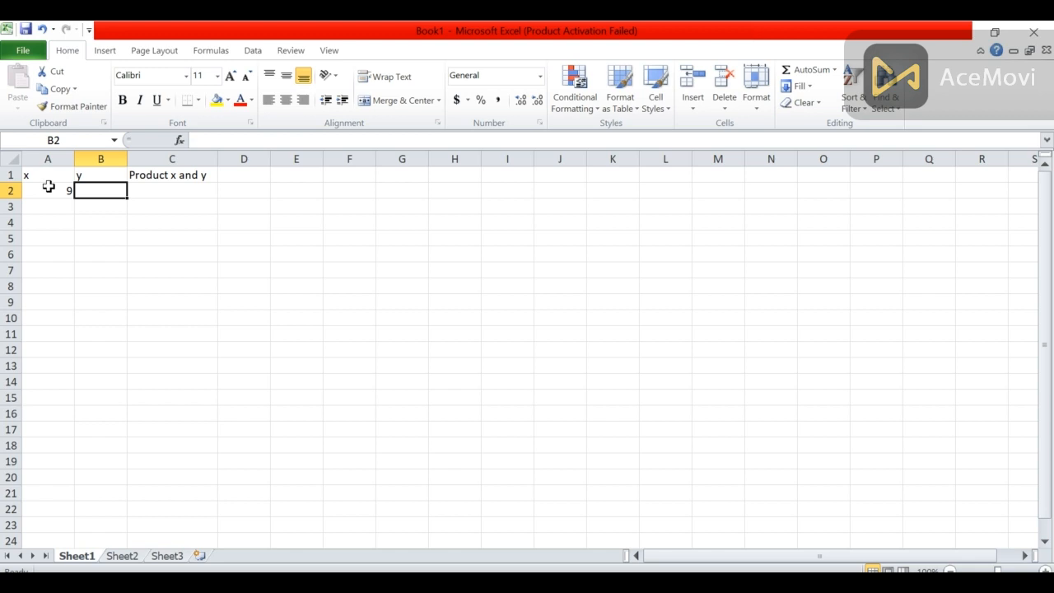
type("3")
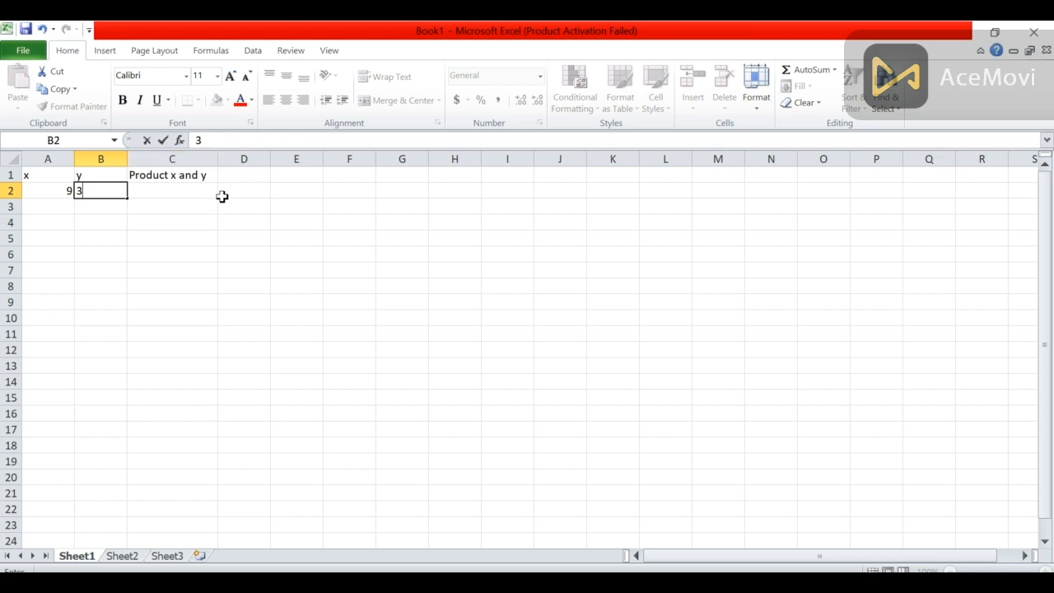
Step: Multiply x by y in cell C2 with the formula =A2*B2
left_click(170, 190)
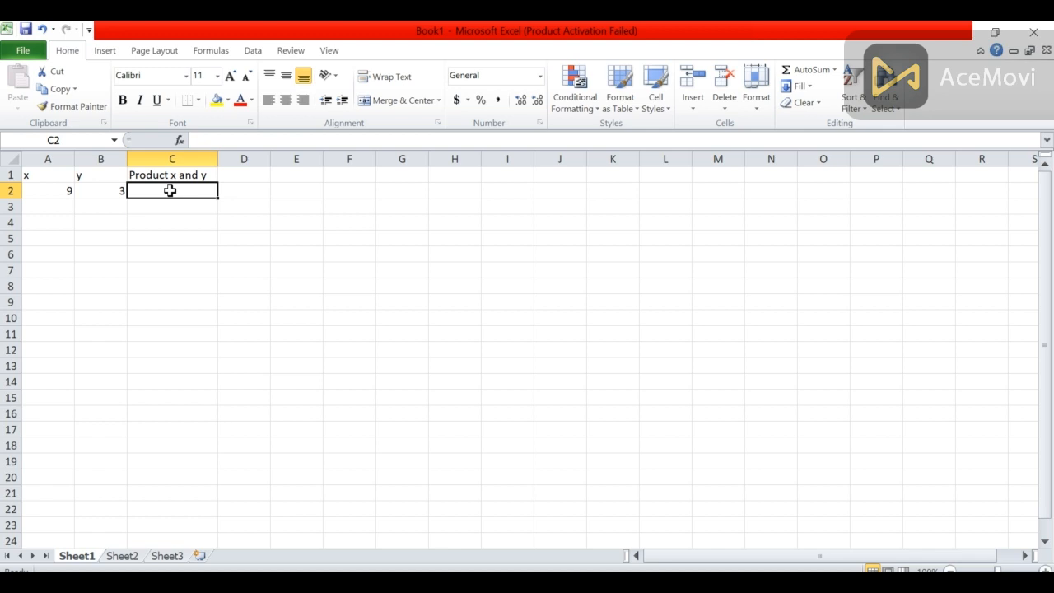
left_click(181, 143)
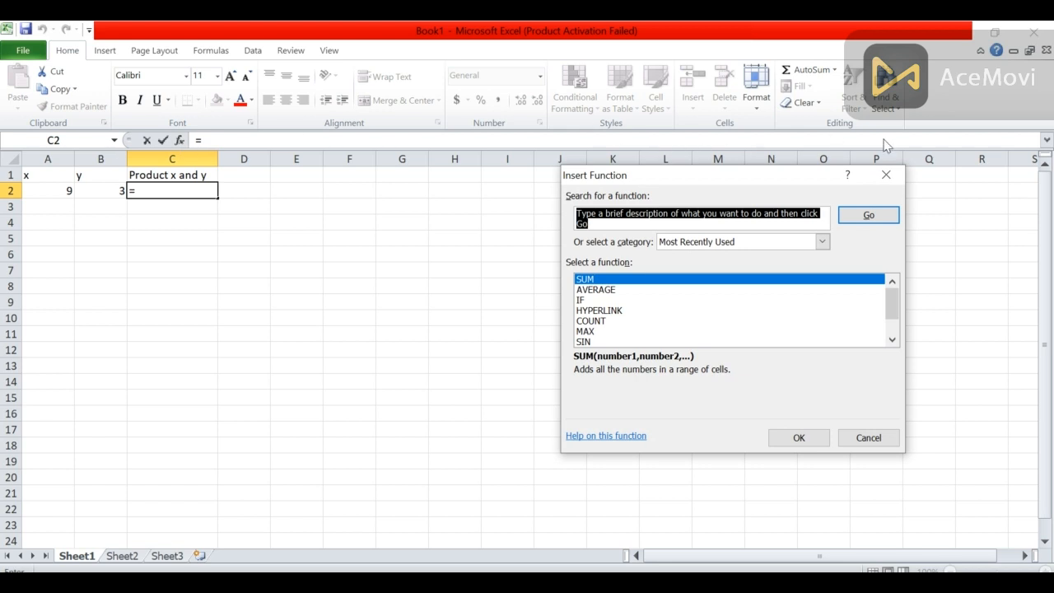
left_click(886, 174)
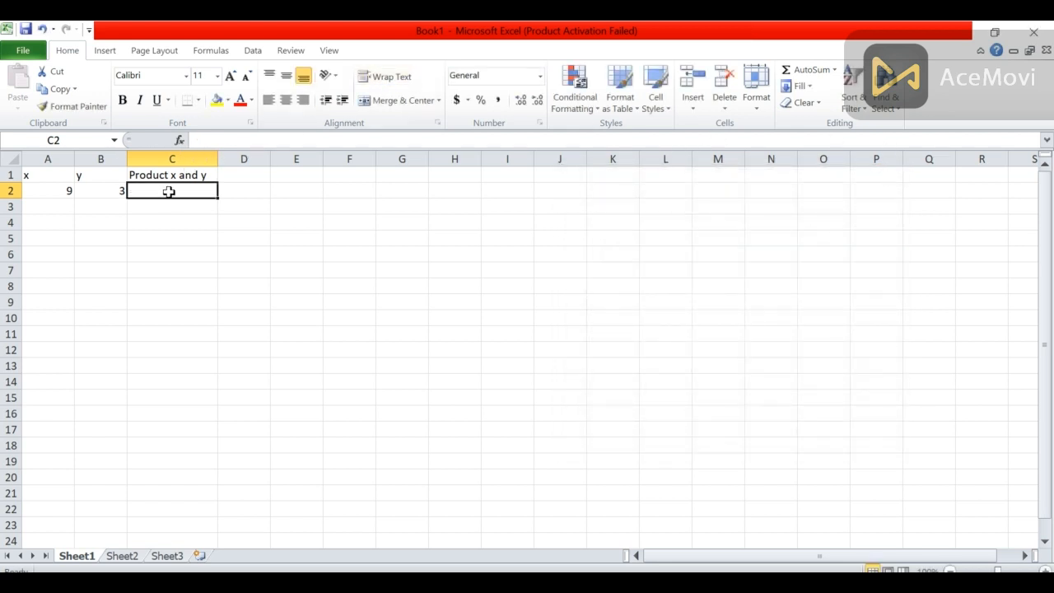
type("=")
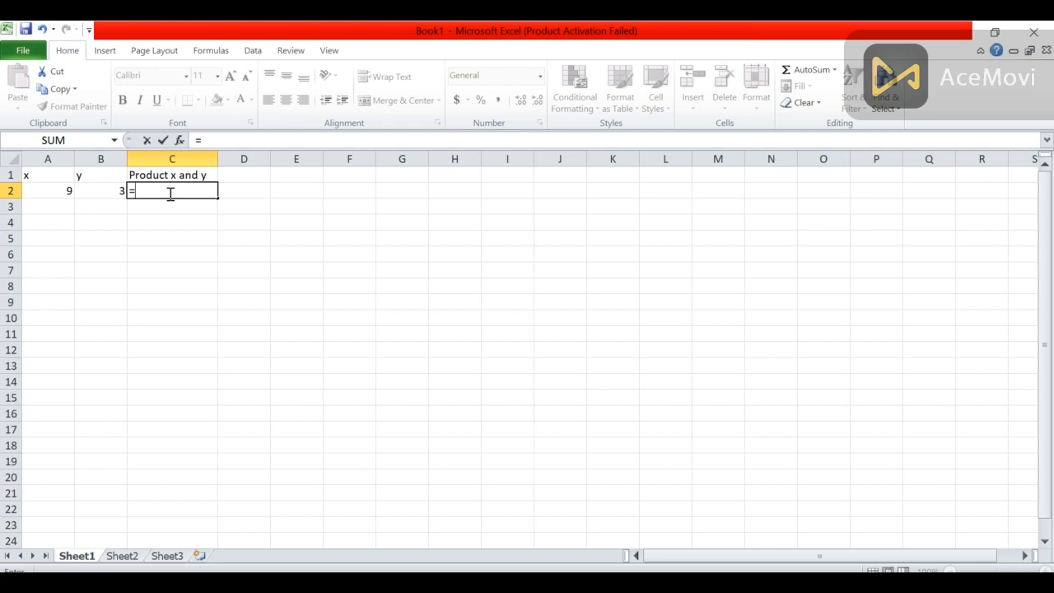
left_click(224, 138)
left_click(50, 191)
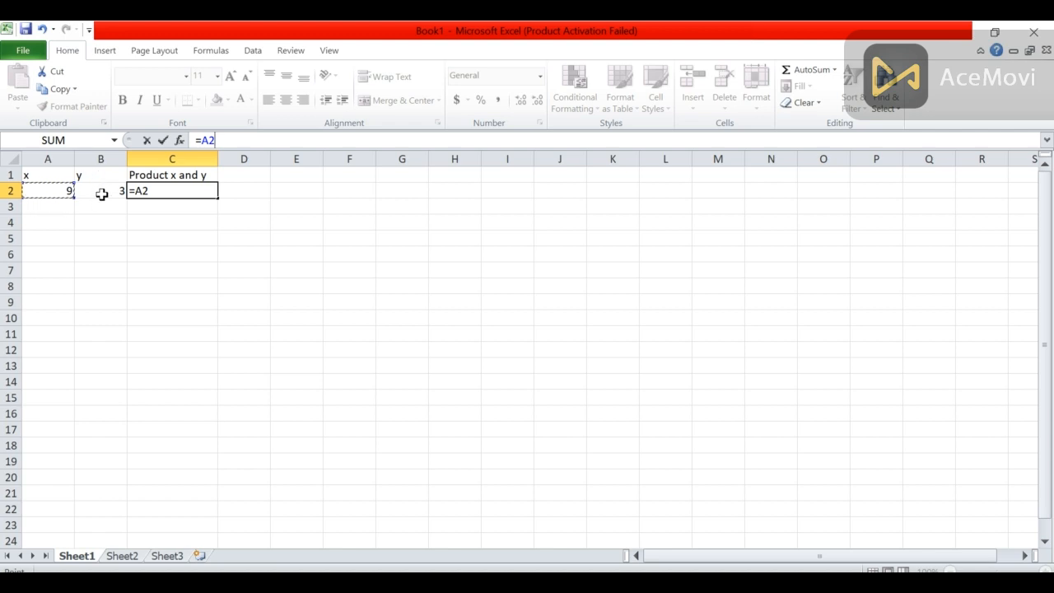
type("*")
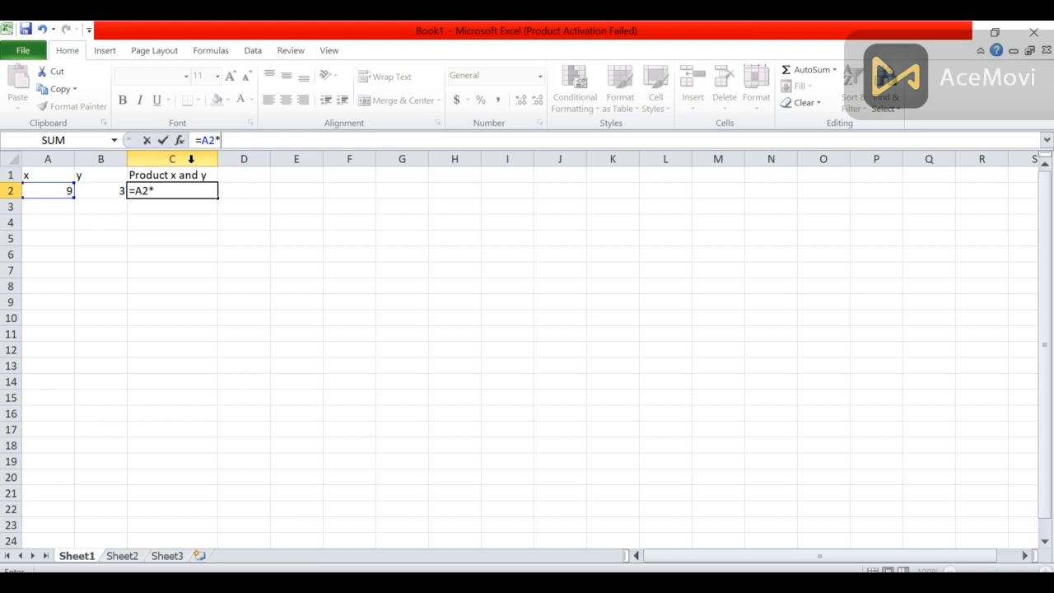
left_click(105, 194)
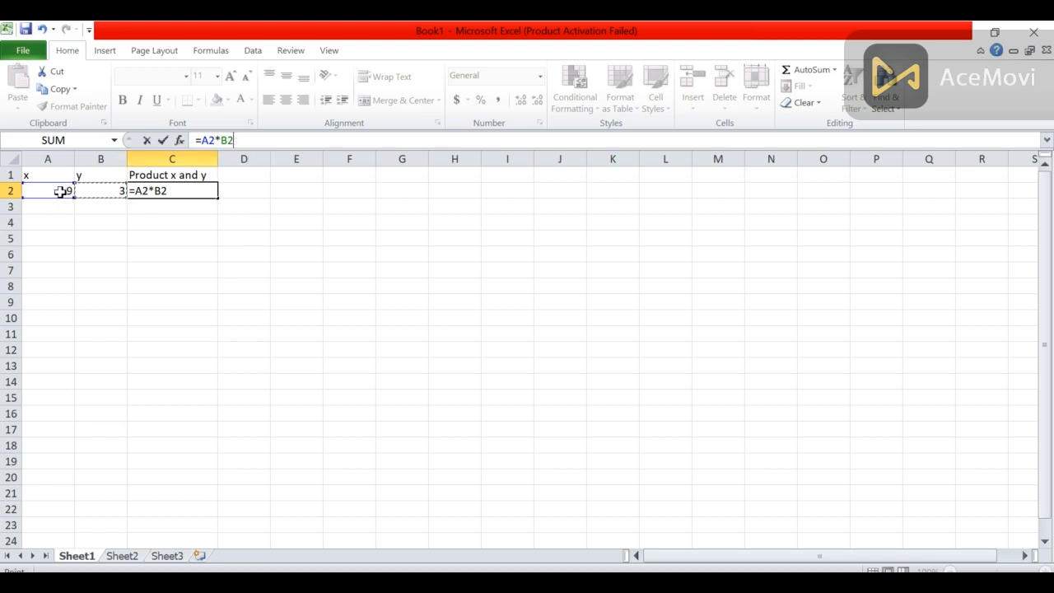
key("Return")
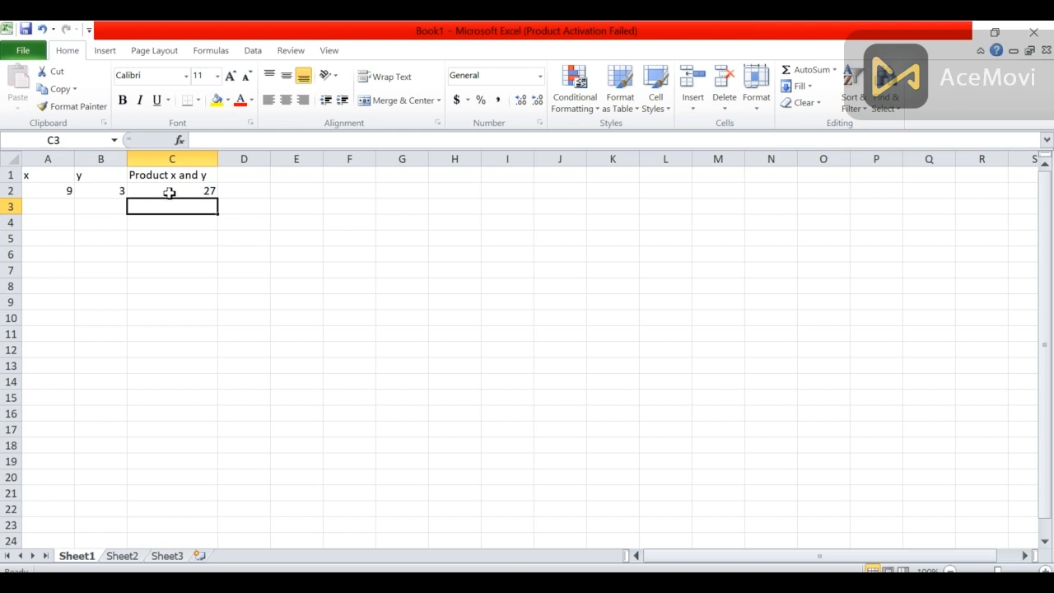
Step: Fill row 3 with 12 in cell A3 and 2 in cell B3
left_click(61, 207)
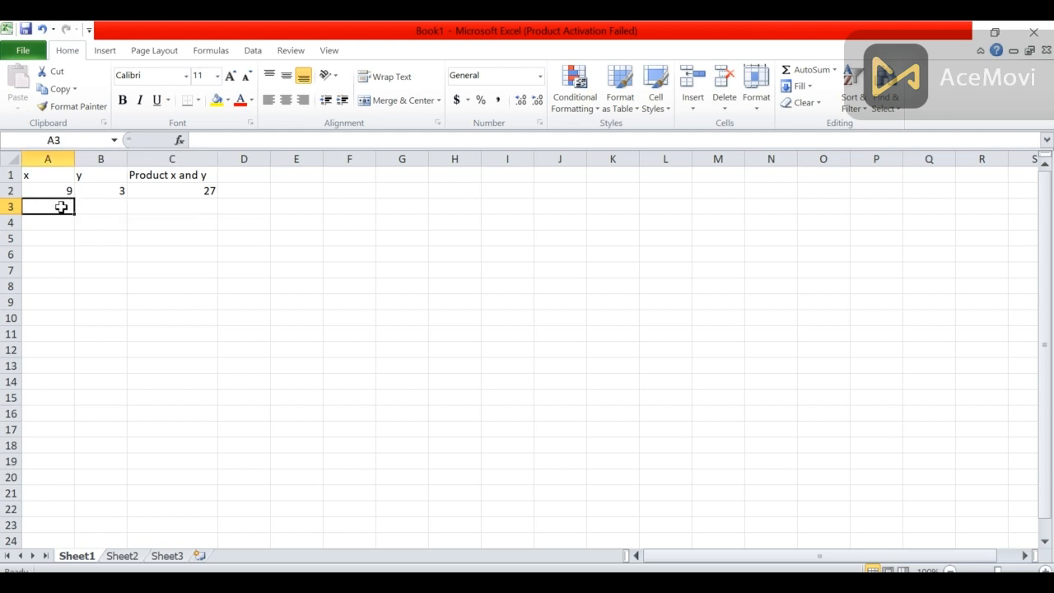
type("12")
key("Tab")
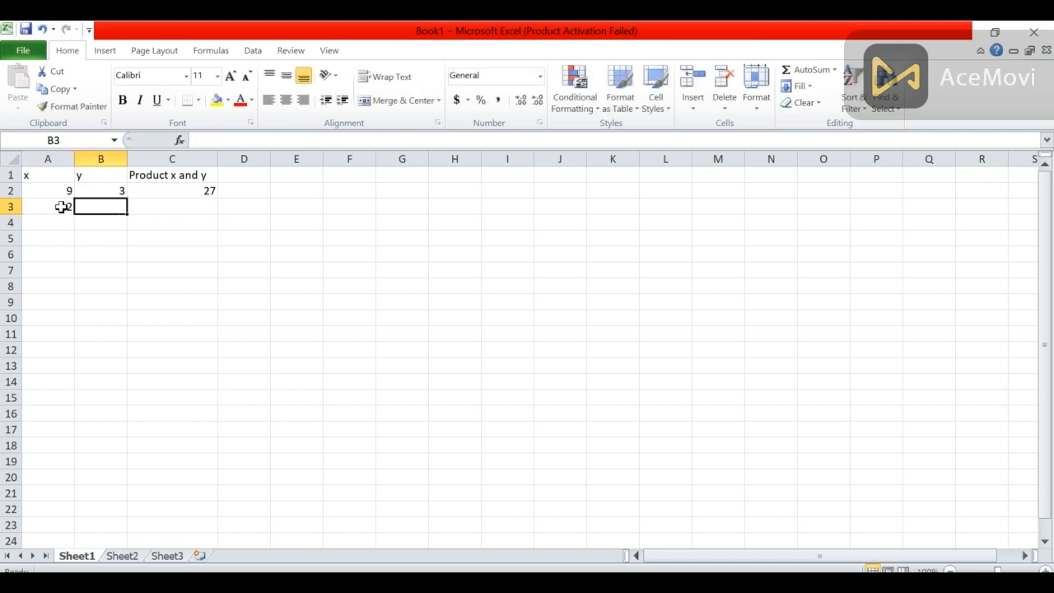
type("2")
key("Down")
key("Left")
Step: Fill row 4 with 900 in cell A4 and 27 in cell B4
type("900")
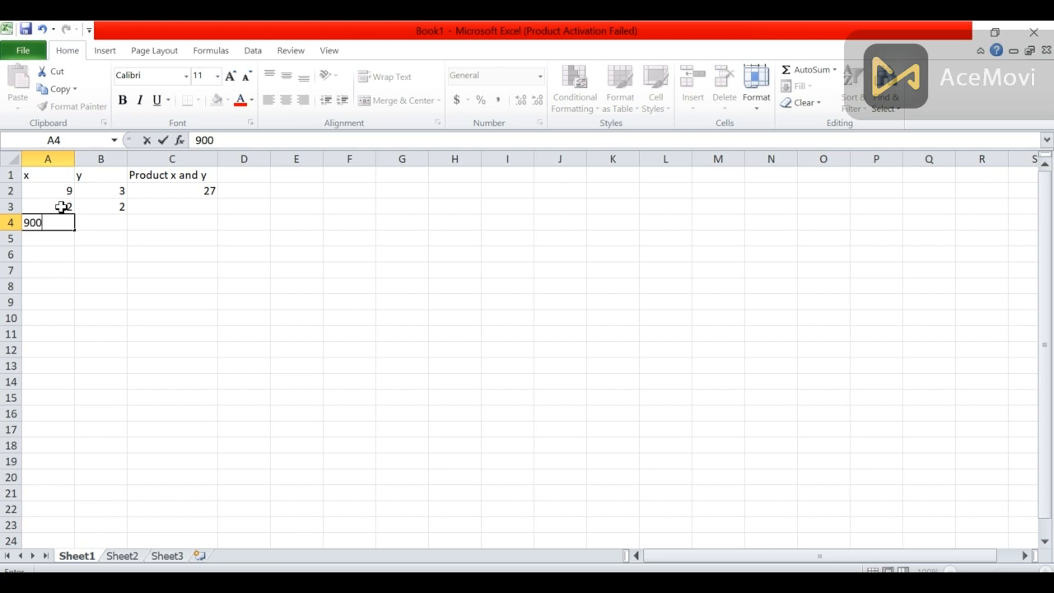
key("Tab")
type("27")
key("Return")
key("Left")
Step: Fill row 5 with 100 in cell A5 and 10 in cell B5
type("100")
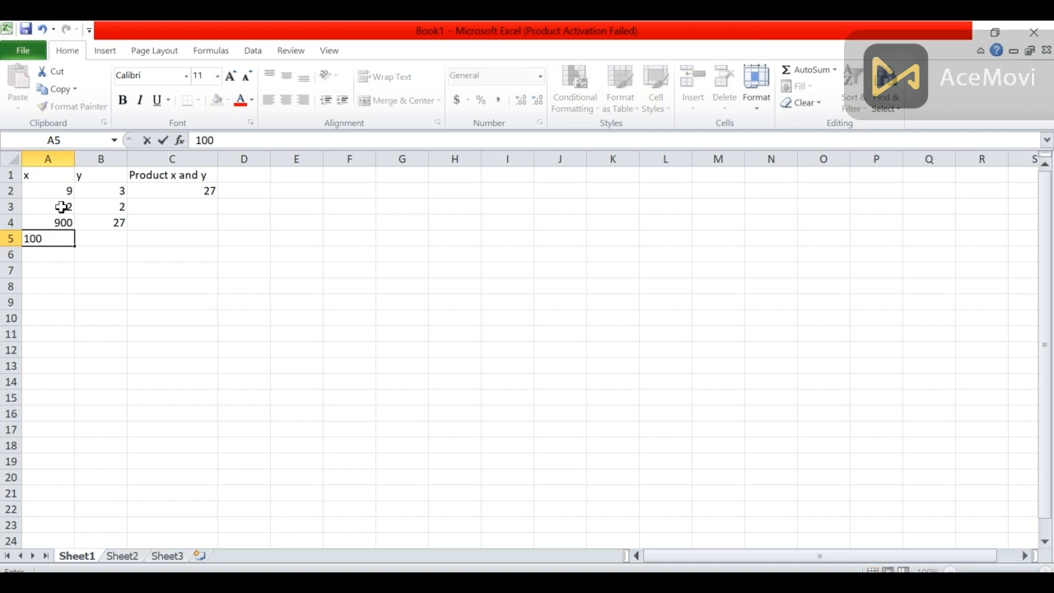
key("Tab")
type("101")
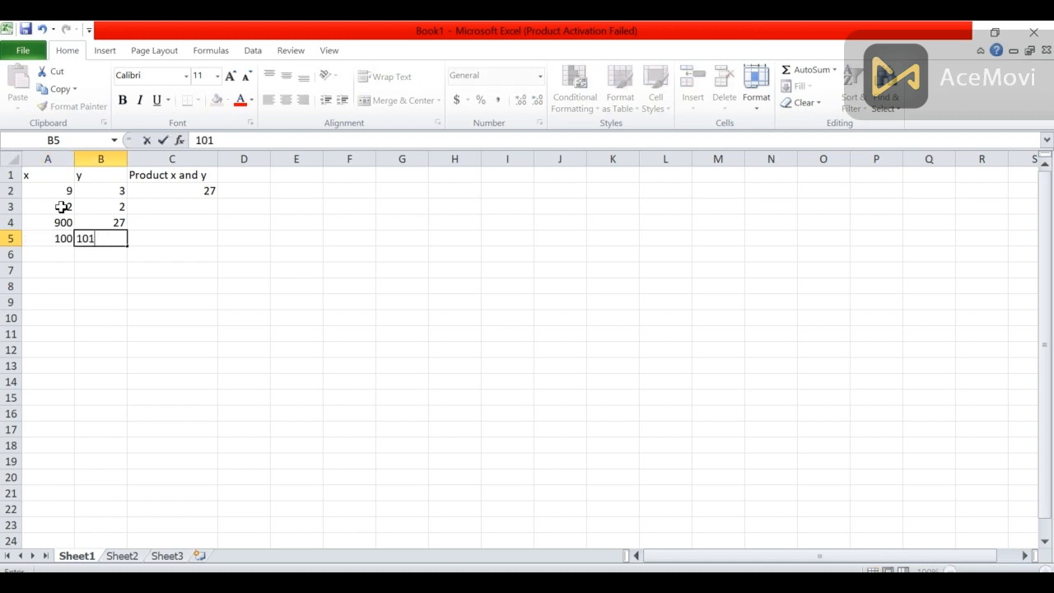
key("BackSpace")
key("Return")
key("Left")
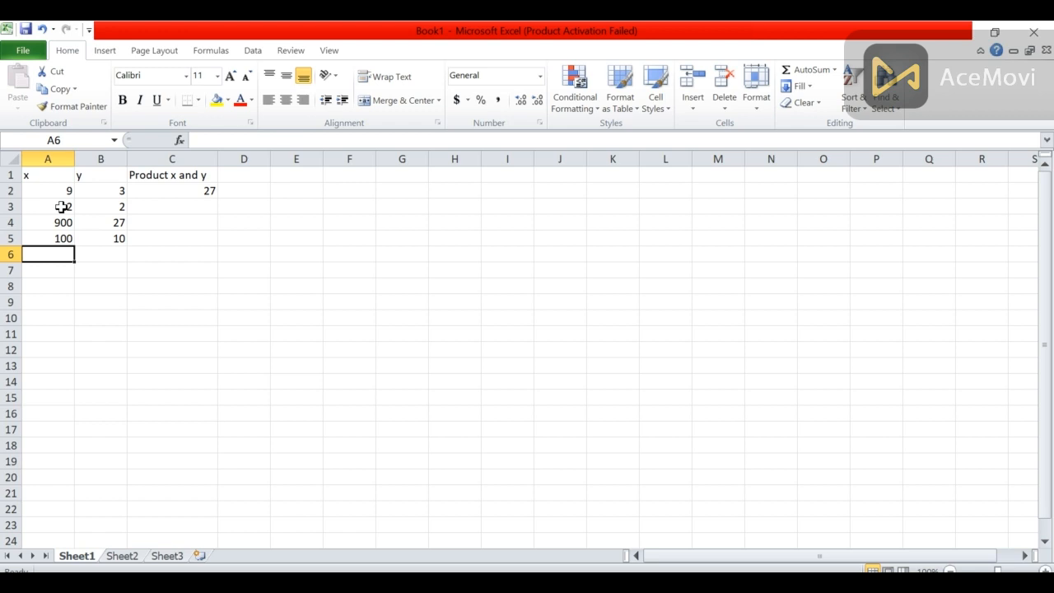
Step: Fill row 6 with 123 in cell A6 and 456 in cell B6
type("123")
key("Tab")
type("456")
key("Return")
key("Left")
Step: Fill row 7 with 1234 in cell A7 and 5678 in cell B7
type("1234")
key("Return")
key("Right")
key("Up")
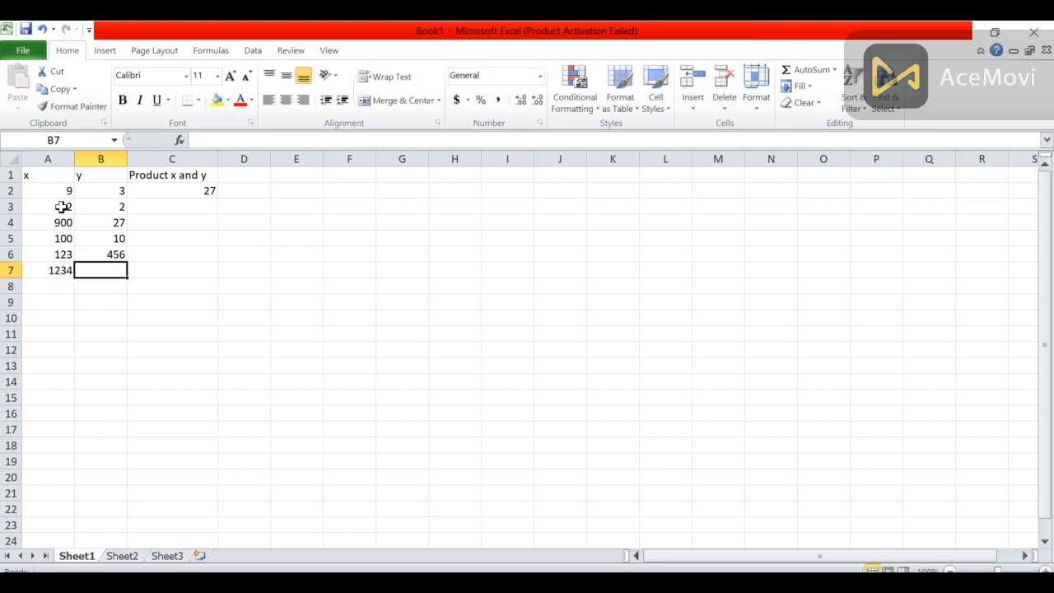
type("5678")
key("Return")
key("Left")
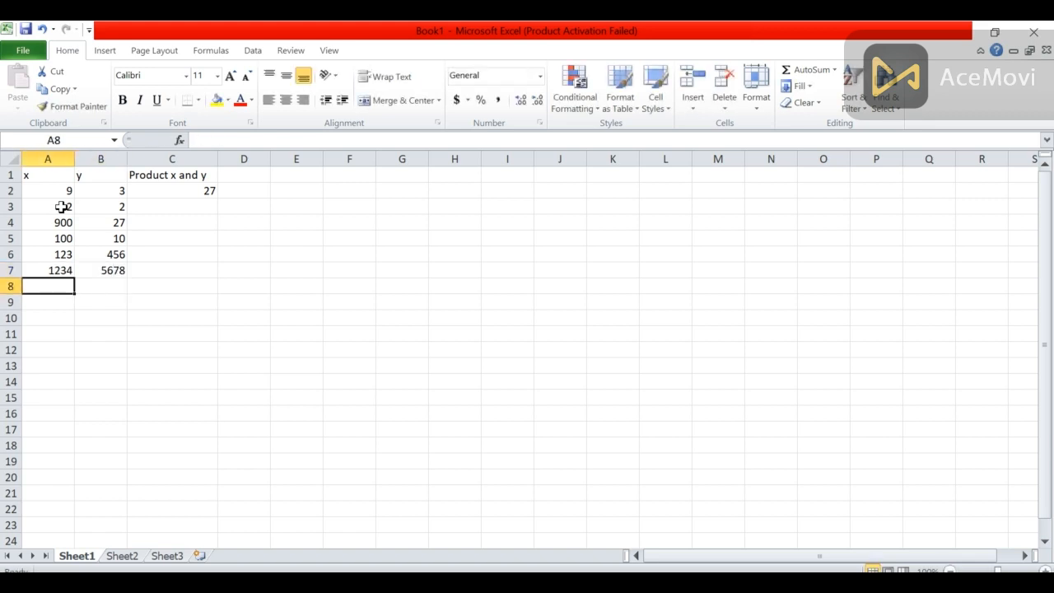
Step: Continue the x column with 12, 1222 and 2122 in cells A8 to A10
type("12")
key("Return")
type("1222")
key("Return")
type("2122")
key("Right")
Step: Complete the y column with 67, 89 and 56 in cells B8 to B10
key("Up")
key("Up")
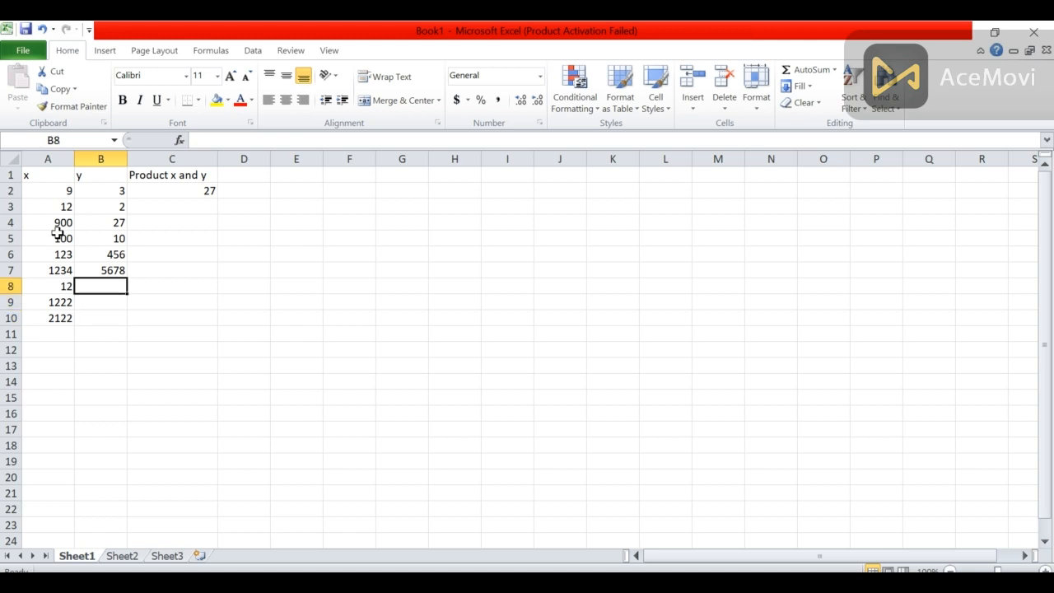
type("67")
key("Return")
type("8")
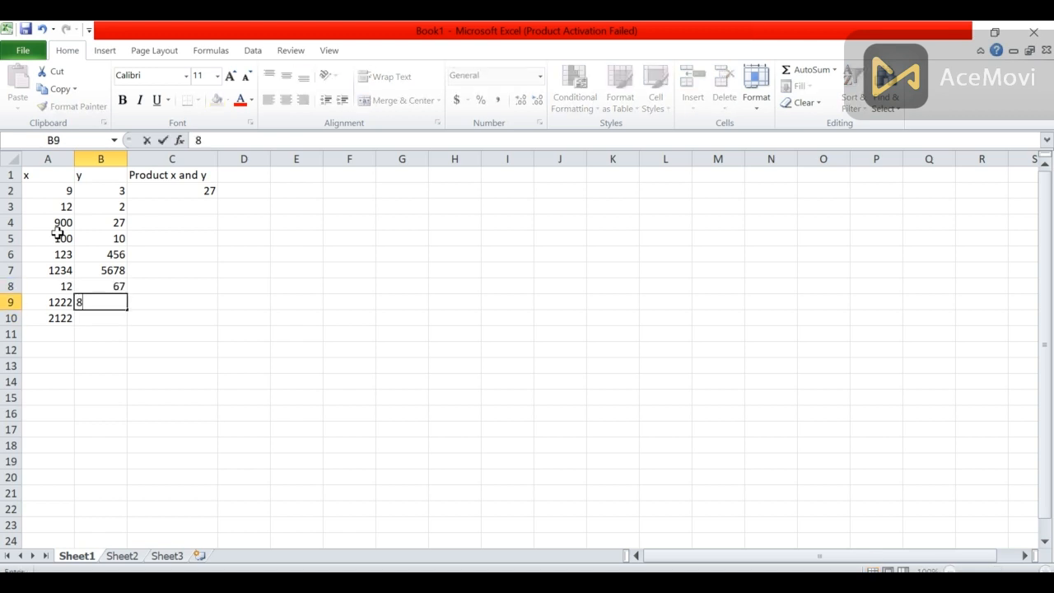
type("9")
key("Return")
type("56")
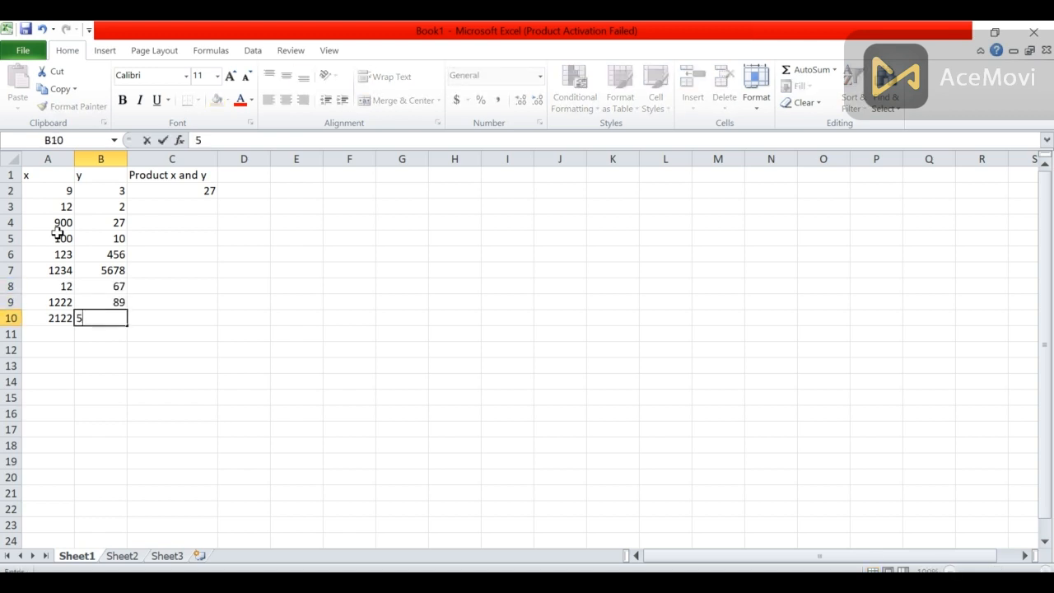
key("Return")
Step: Copy the product formula from cell C2 down through cell C10
key("Up")
key("Up")
key("Up")
key("Up")
key("Up")
key("Up")
key("Up")
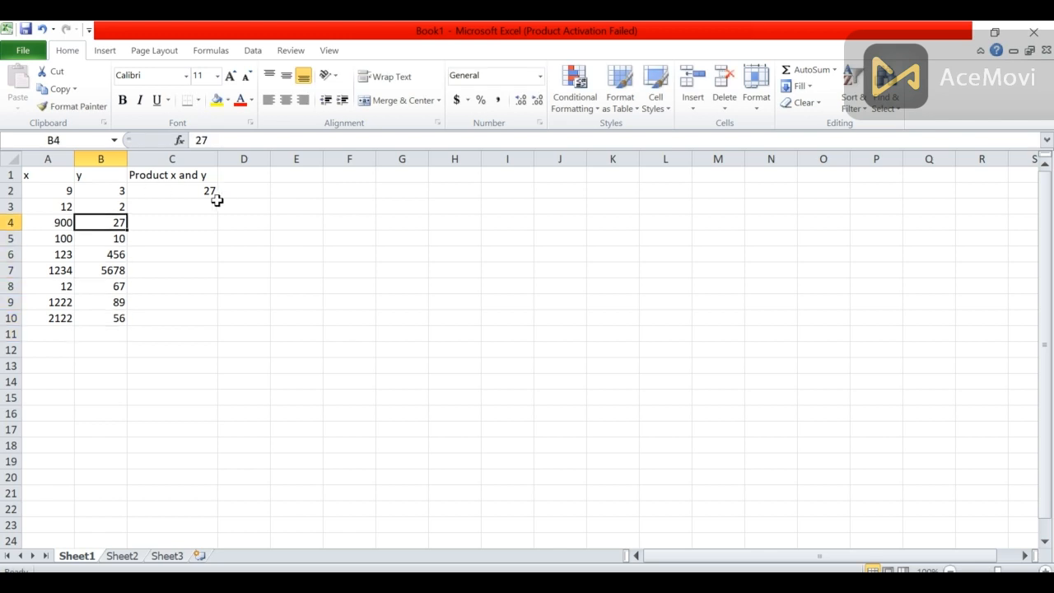
left_click(207, 191)
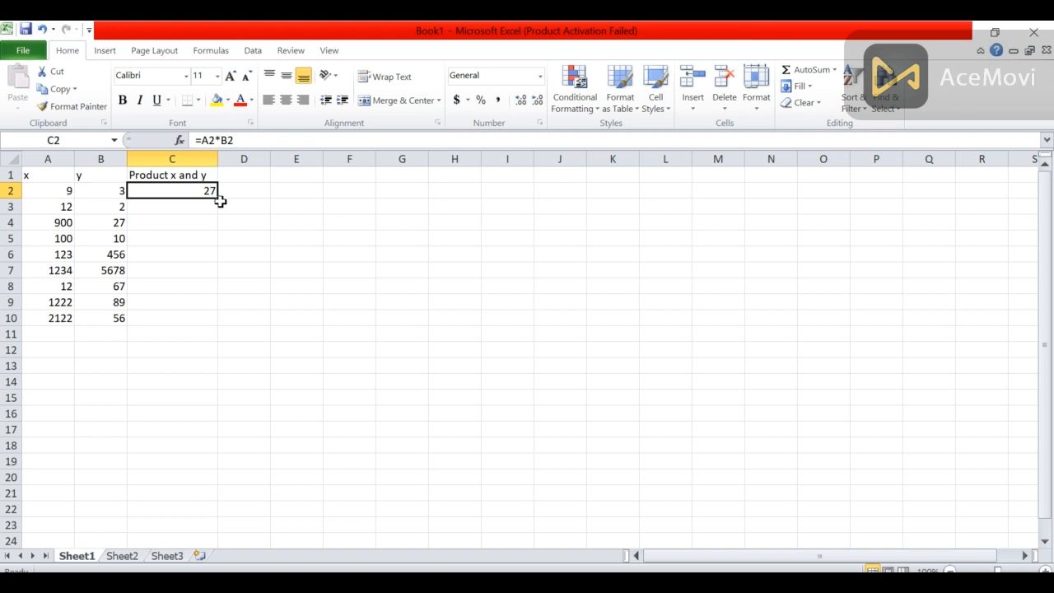
left_click_drag(217, 197, 217, 322)
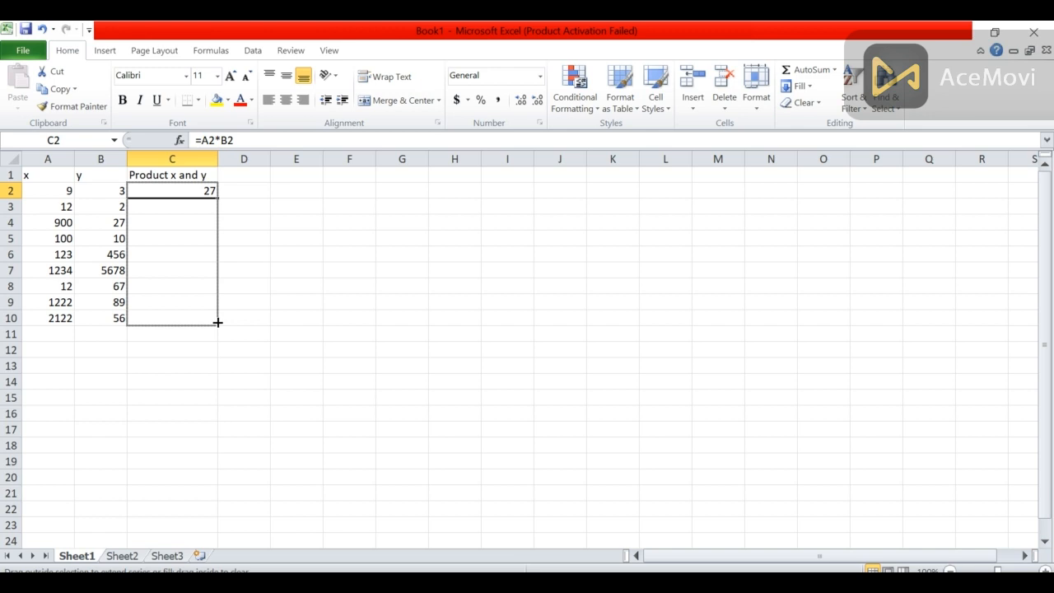
left_click_drag(217, 322, 219, 326)
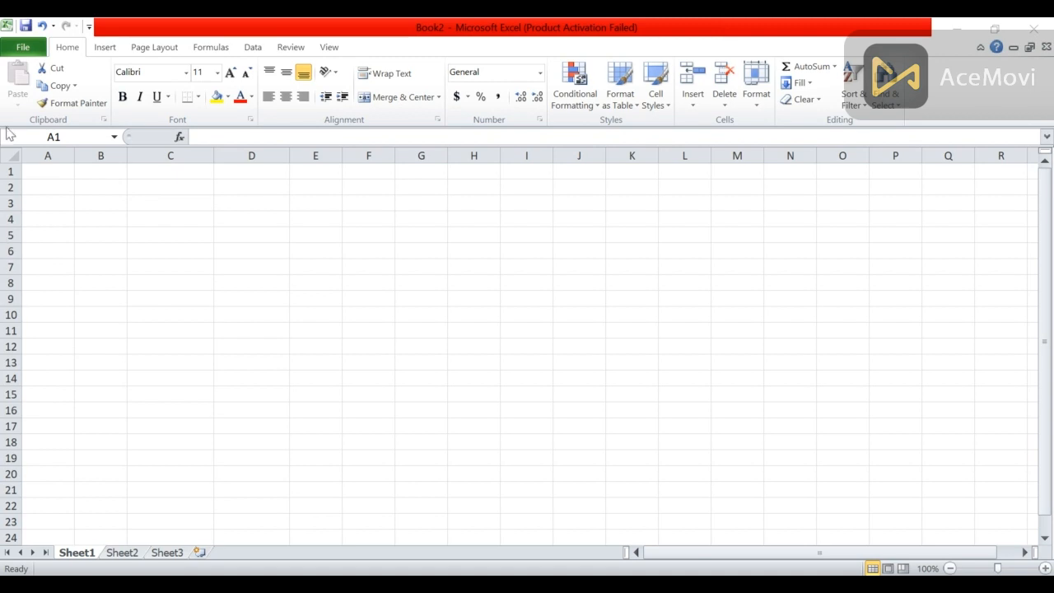
Step: In the blank Book2 sheet, enter the headers Distance, Milage and cost per liter in cells A1 to C1
left_click(58, 166)
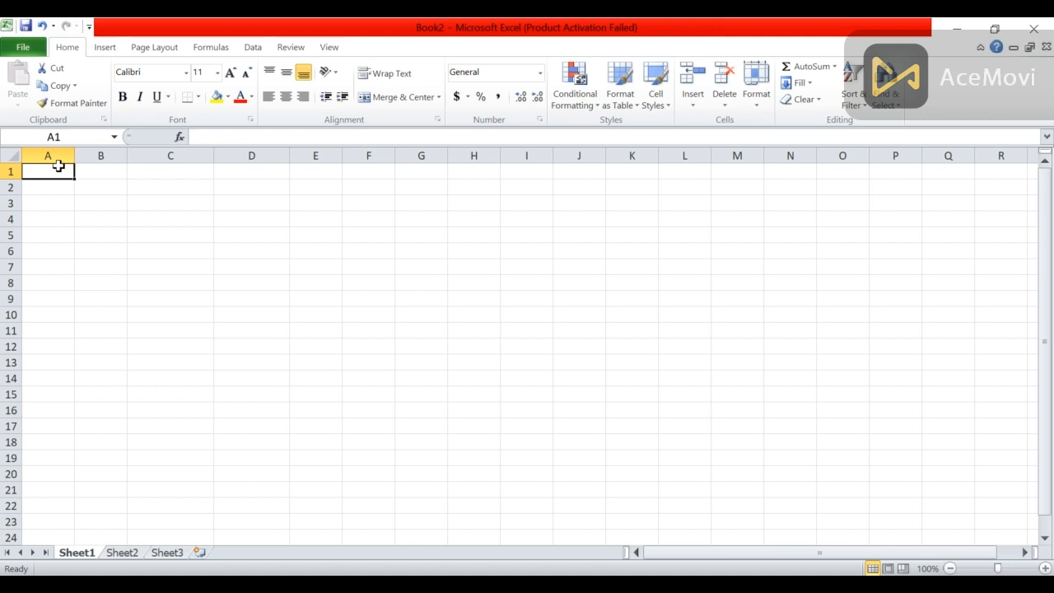
type("Distance")
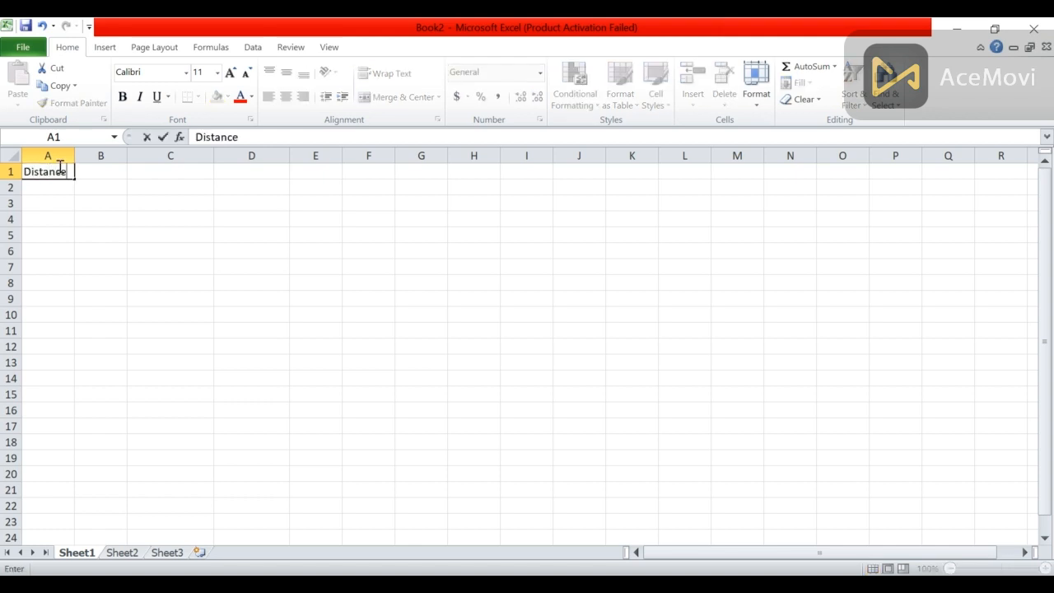
key("Tab")
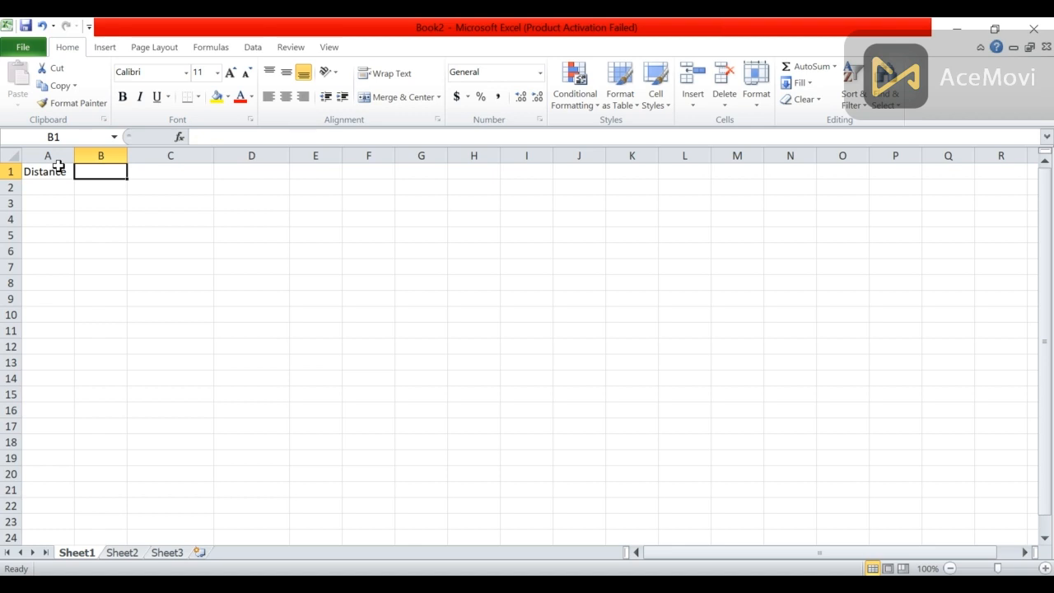
type("Milage")
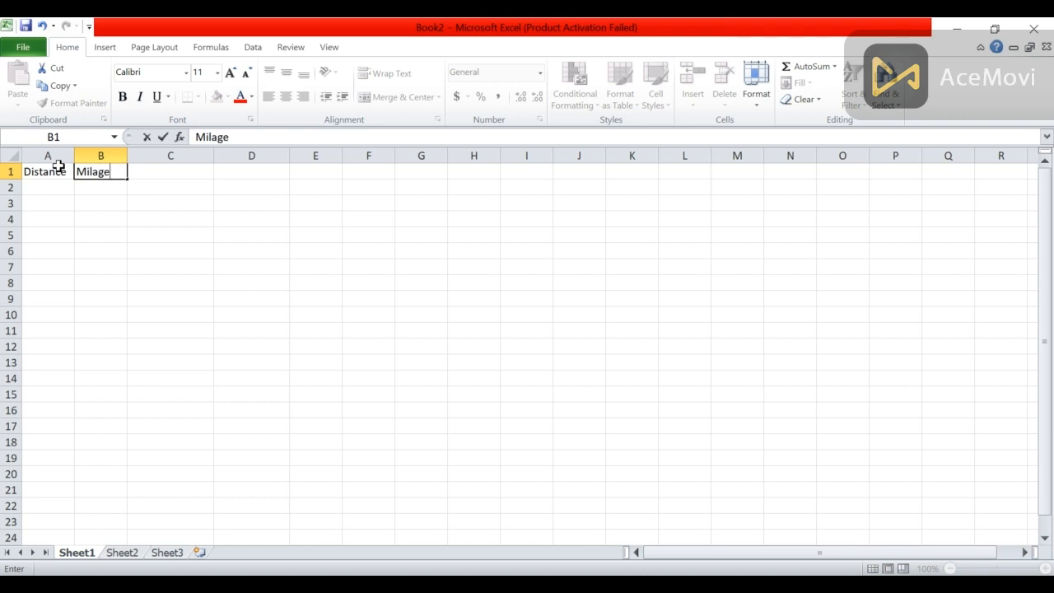
key("Tab")
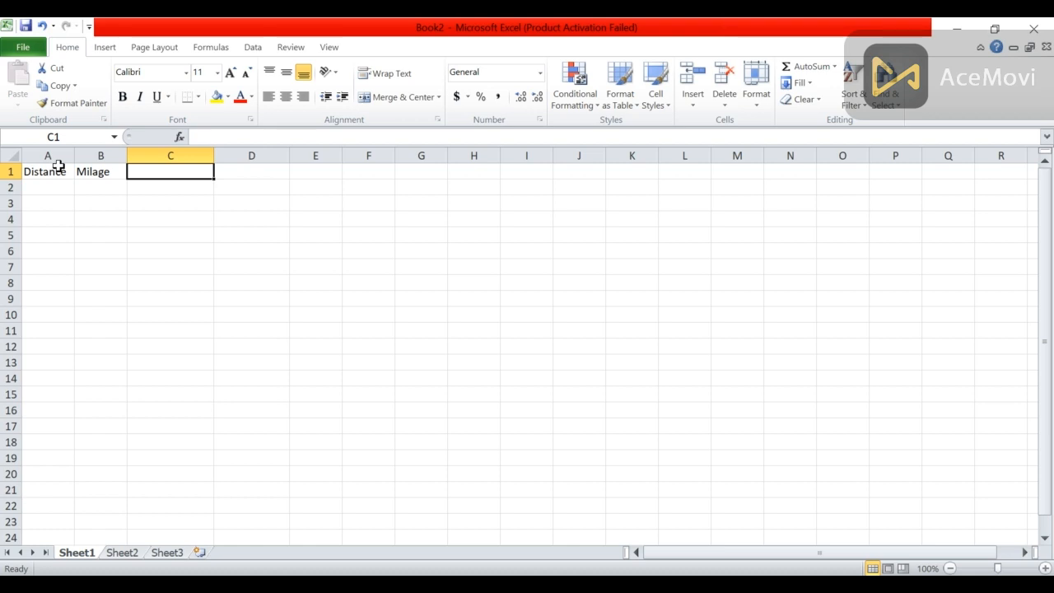
type("cos")
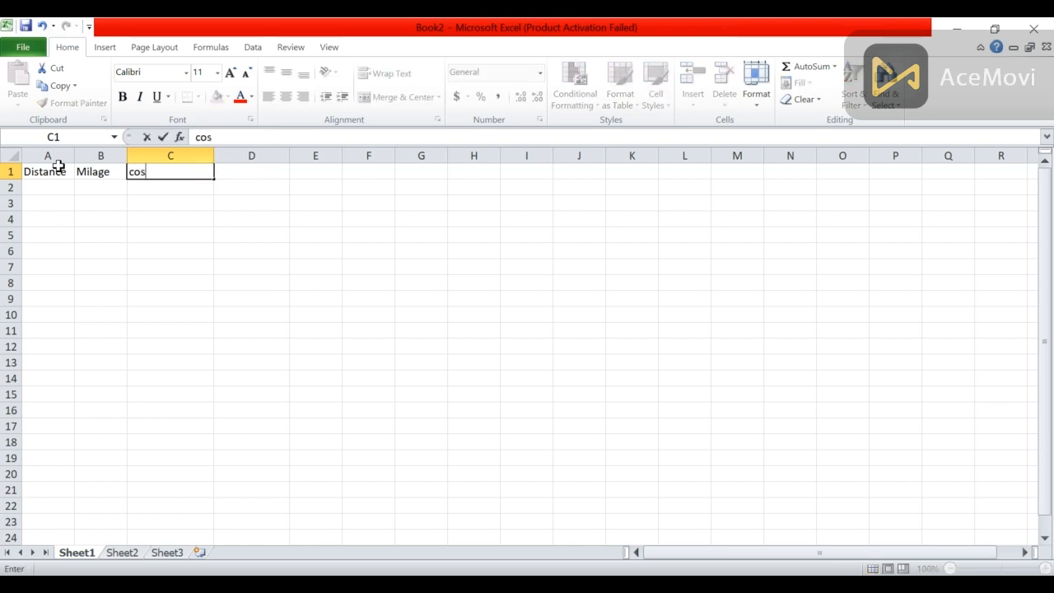
type("t per liter")
Step: Add the header total cost in cell D1
left_click(247, 172)
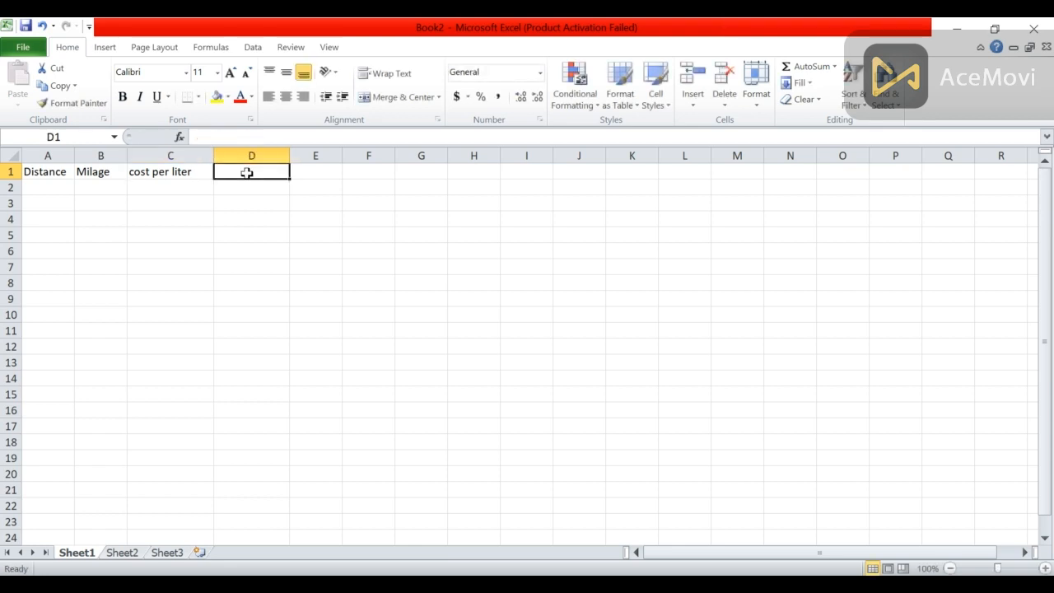
type("tots")
key("BackSpace")
type("aa")
key("BackSpace")
type("l cost")
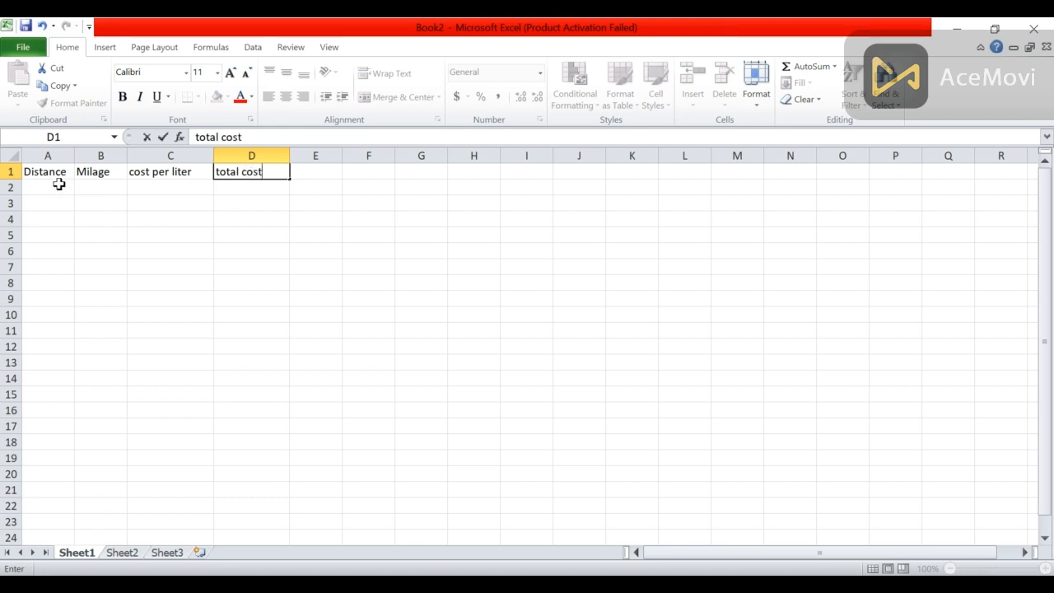
Step: Fill row 2 with a distance of 700, a milage of 16 and a cost per liter of 1.5
left_click(58, 185)
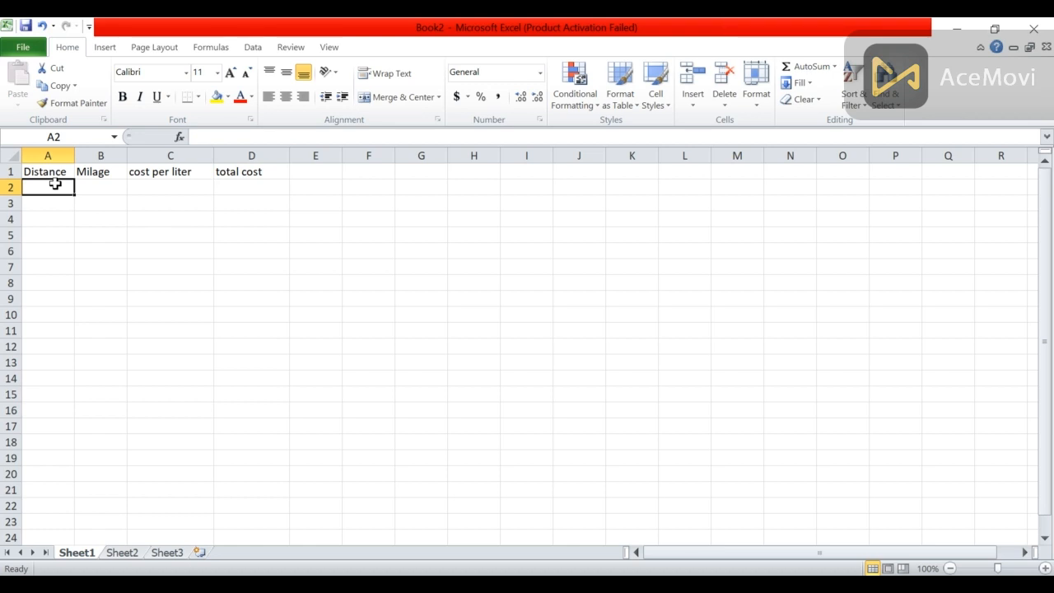
type("700")
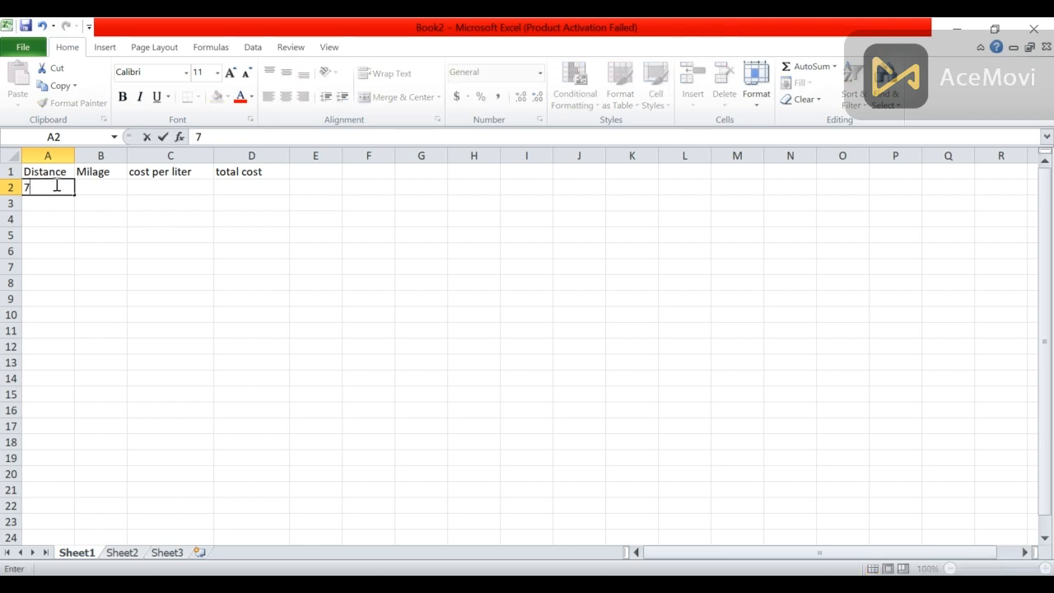
left_click(98, 187)
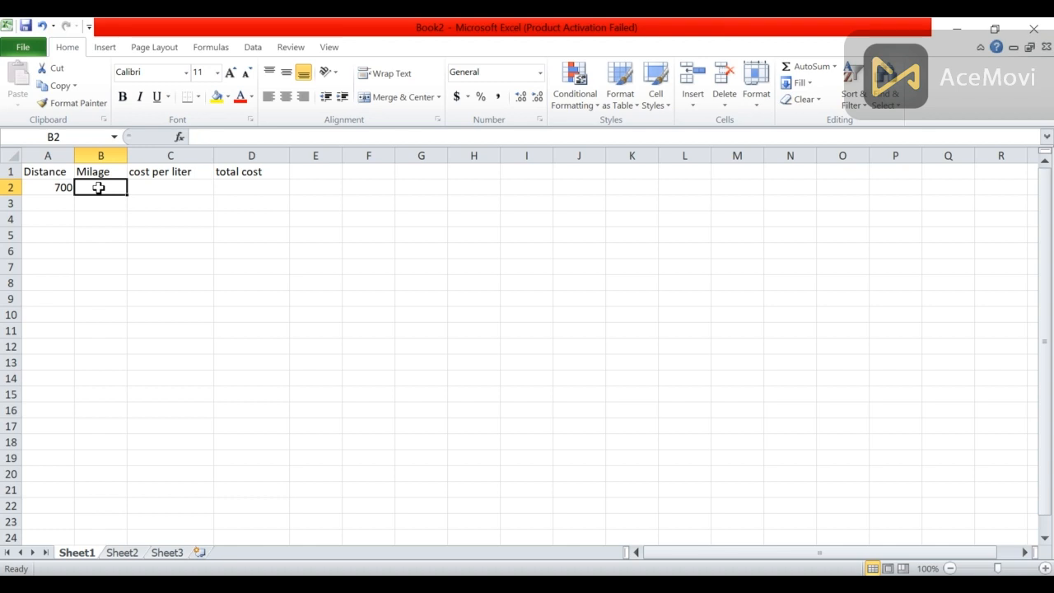
type("16")
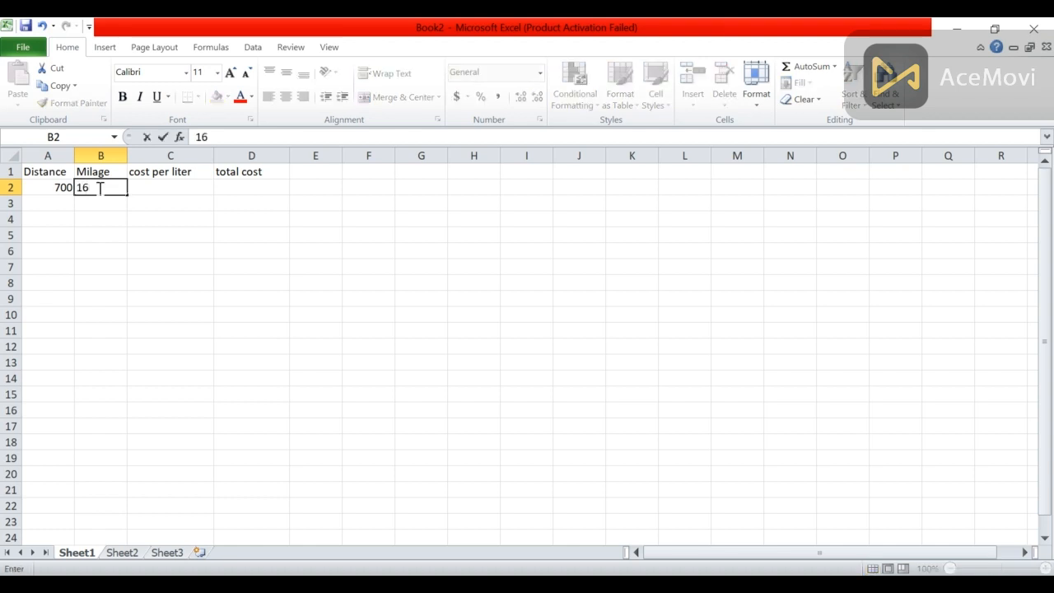
key("Tab")
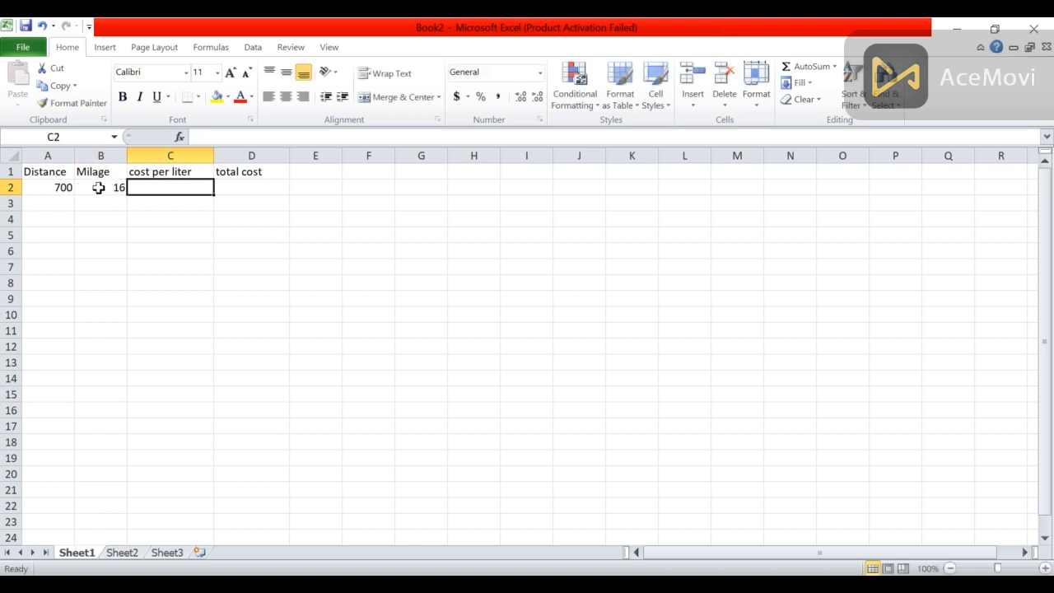
type("1.5")
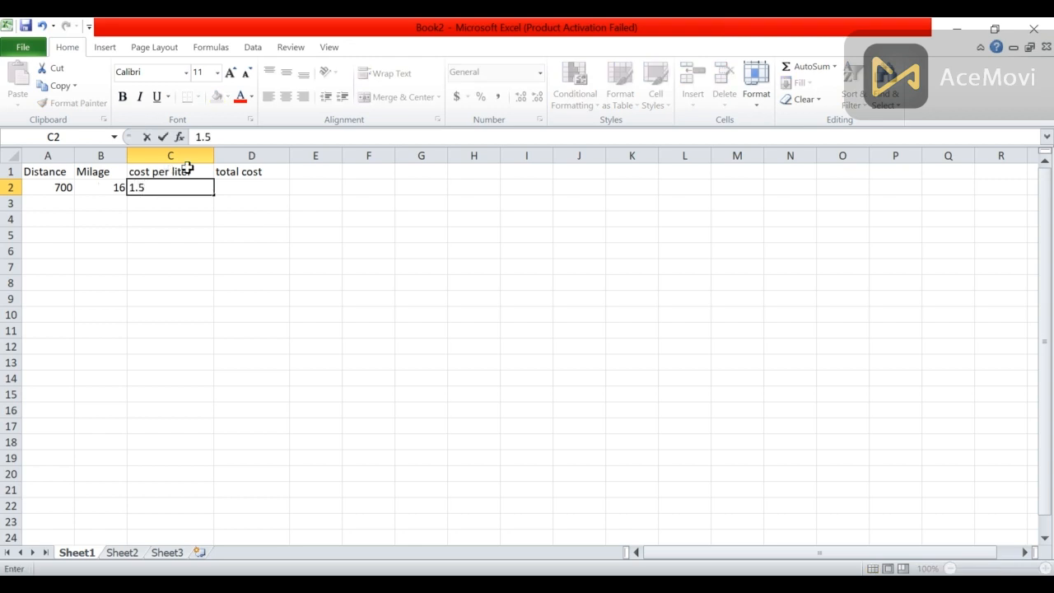
Step: Calculate the total cost in cell D2 with the formula =(A2*C2)/B2
left_click(231, 193)
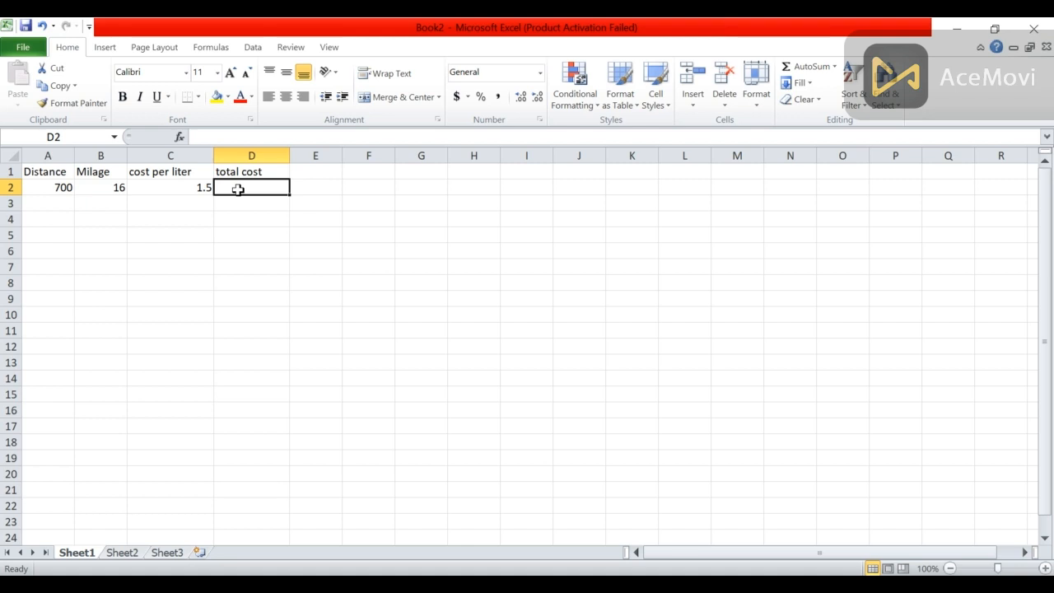
type("=")
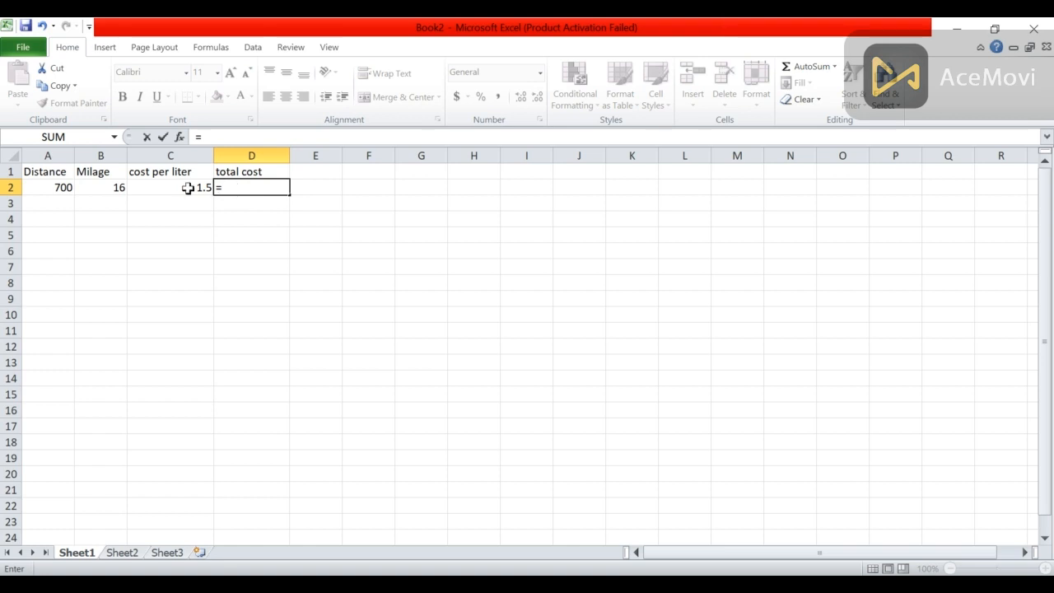
left_click(51, 184)
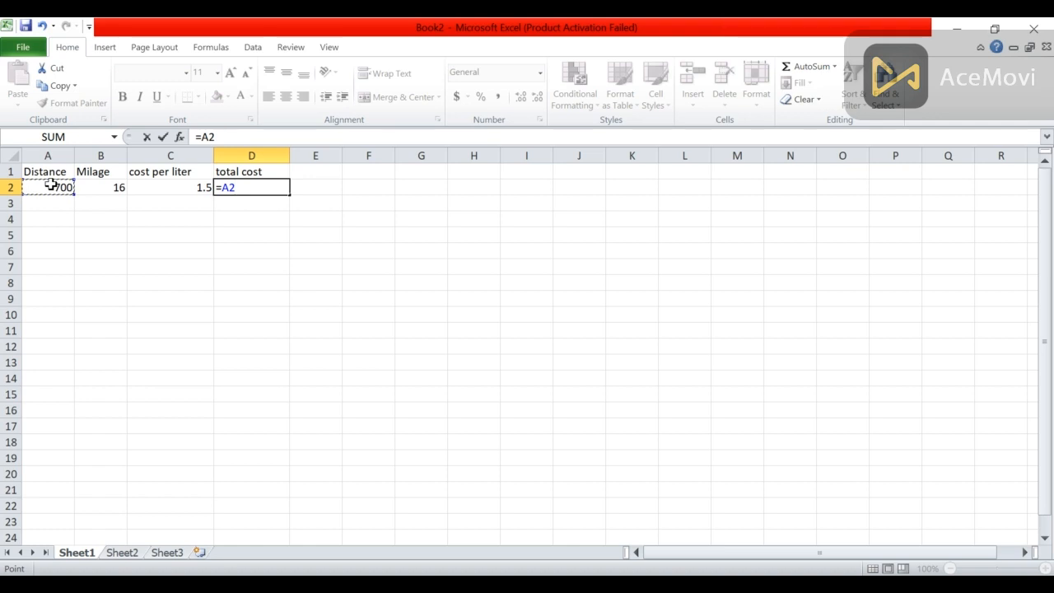
type("*")
left_click(178, 182)
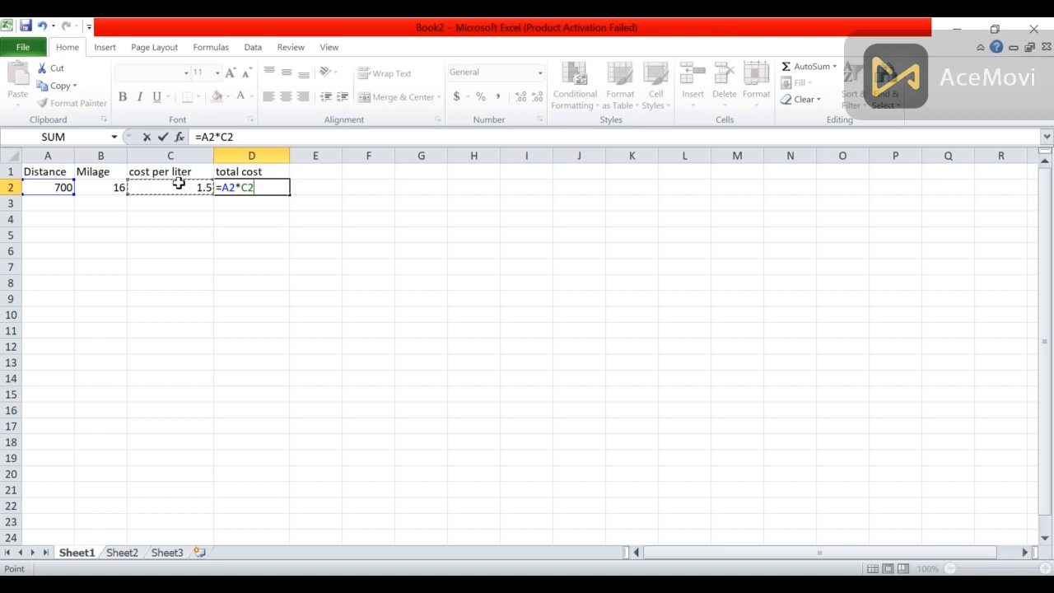
key("Left")
key("Right")
left_click(204, 136)
type("(")
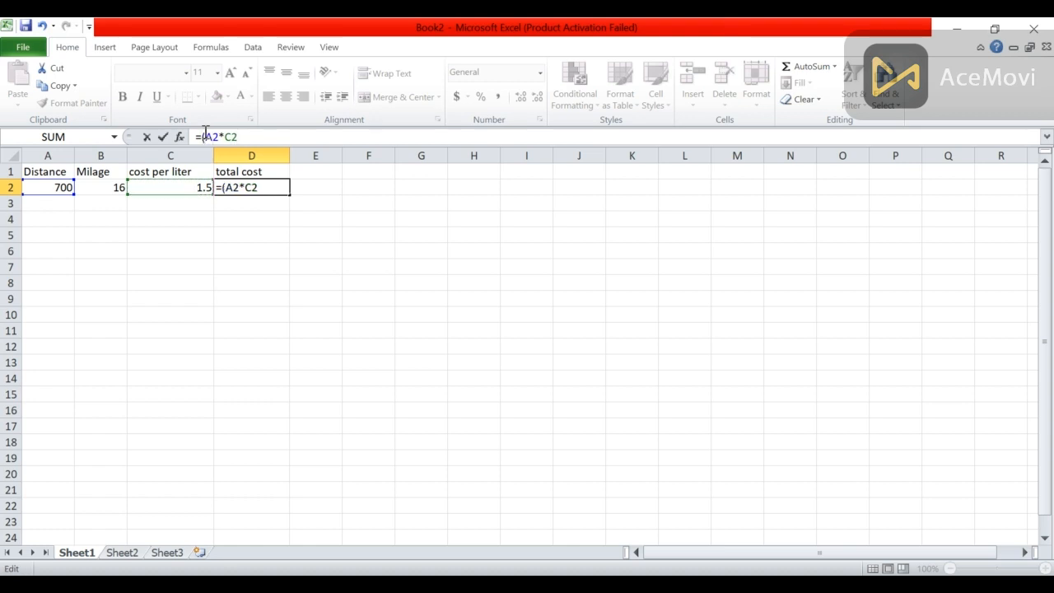
type(")")
type("/")
left_click(112, 187)
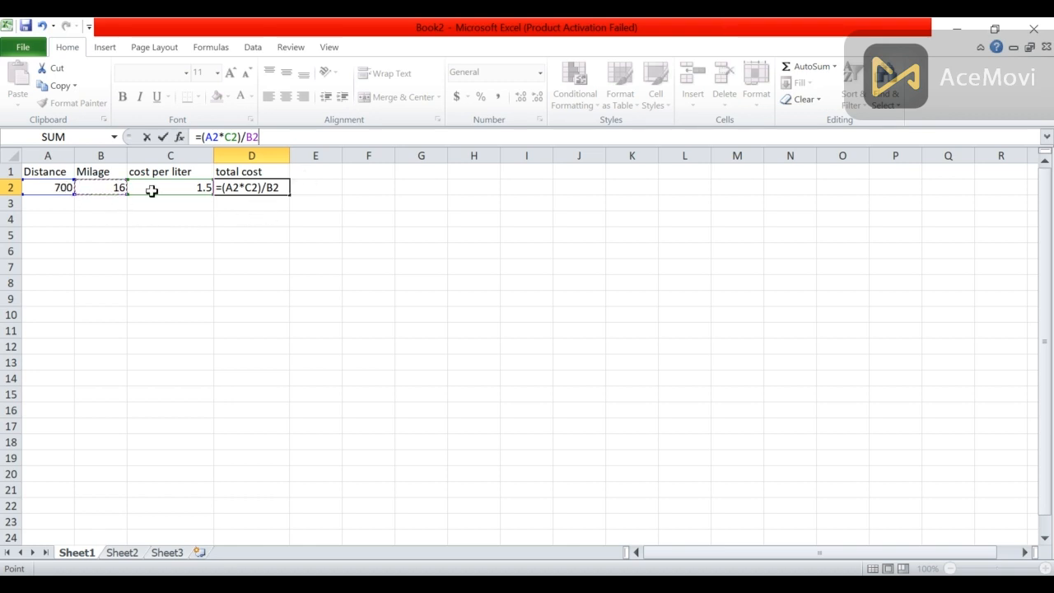
key("Return")
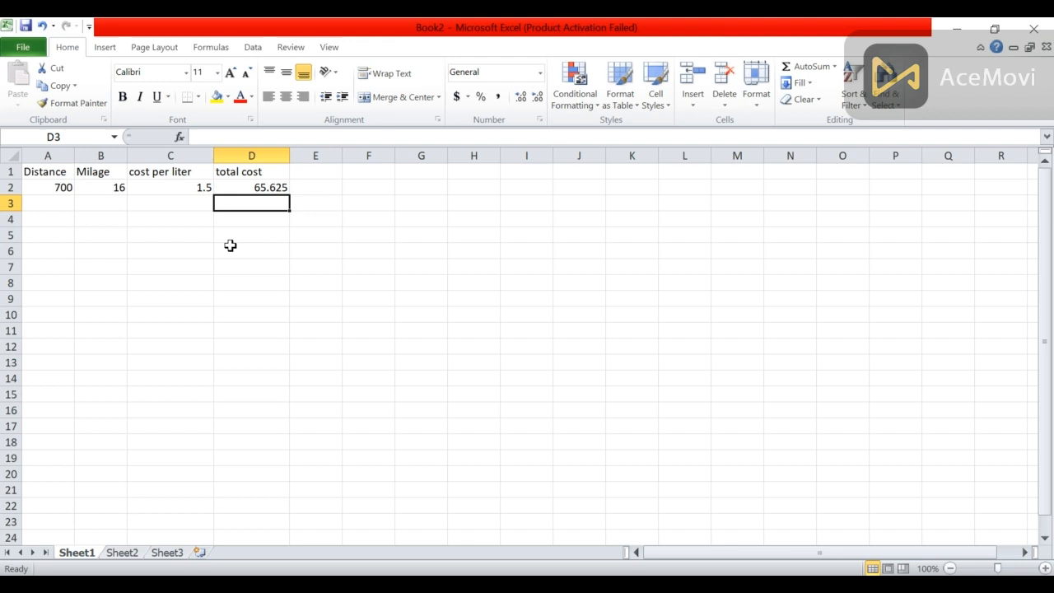
Step: Fill row 3 with a distance of 7000, a milage of 16 and a cost per liter of 2.5
left_click(56, 200)
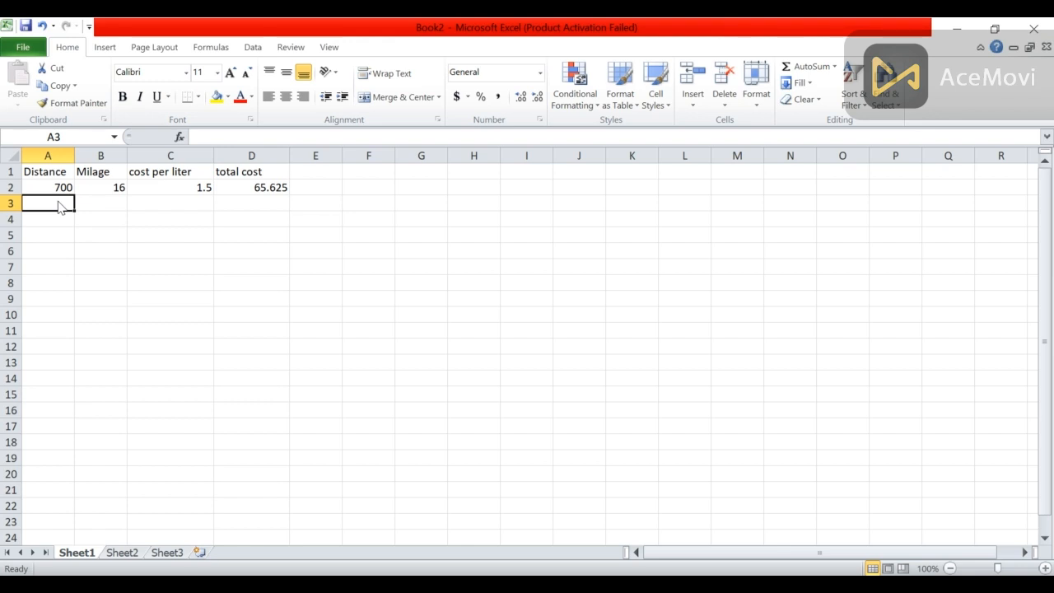
type("7000")
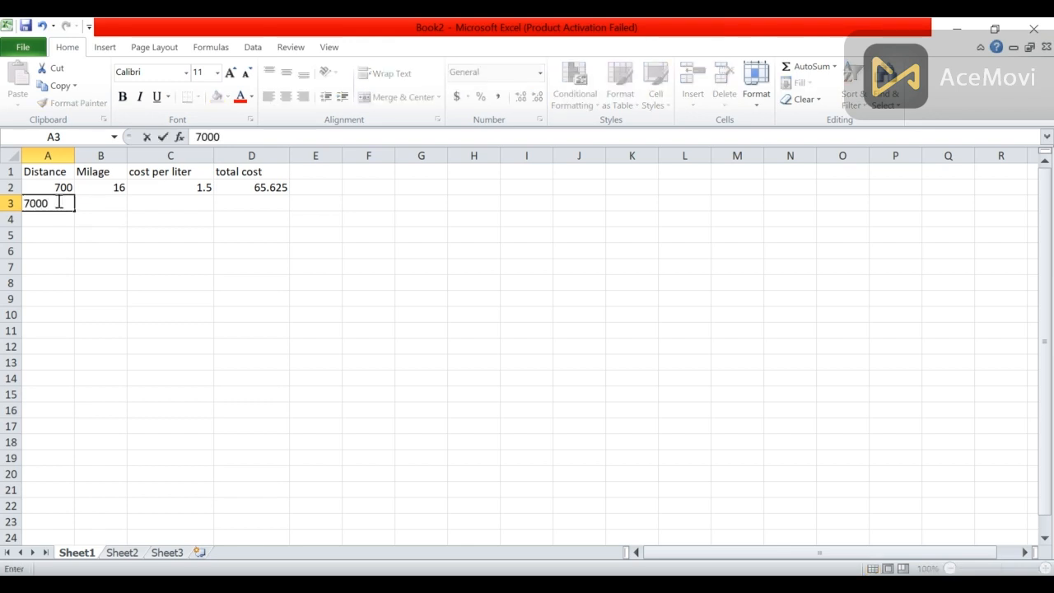
left_click(100, 204)
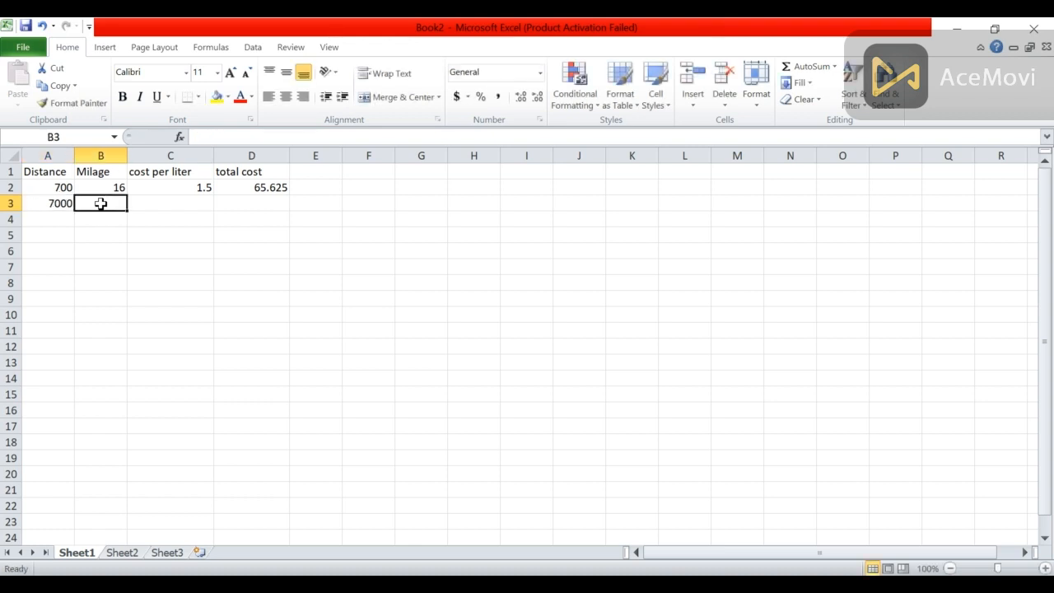
type("16")
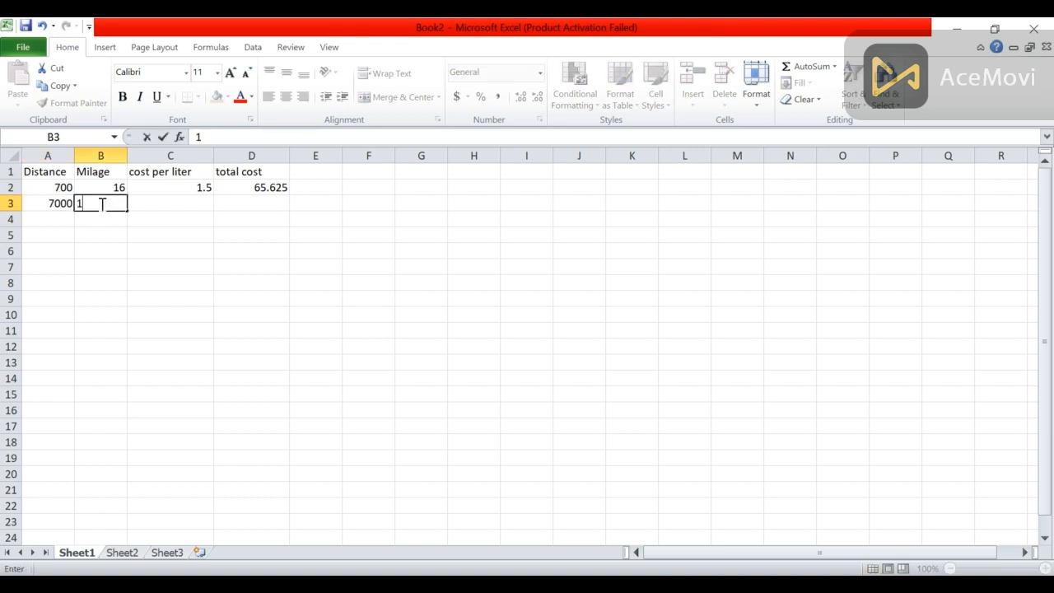
left_click(172, 204)
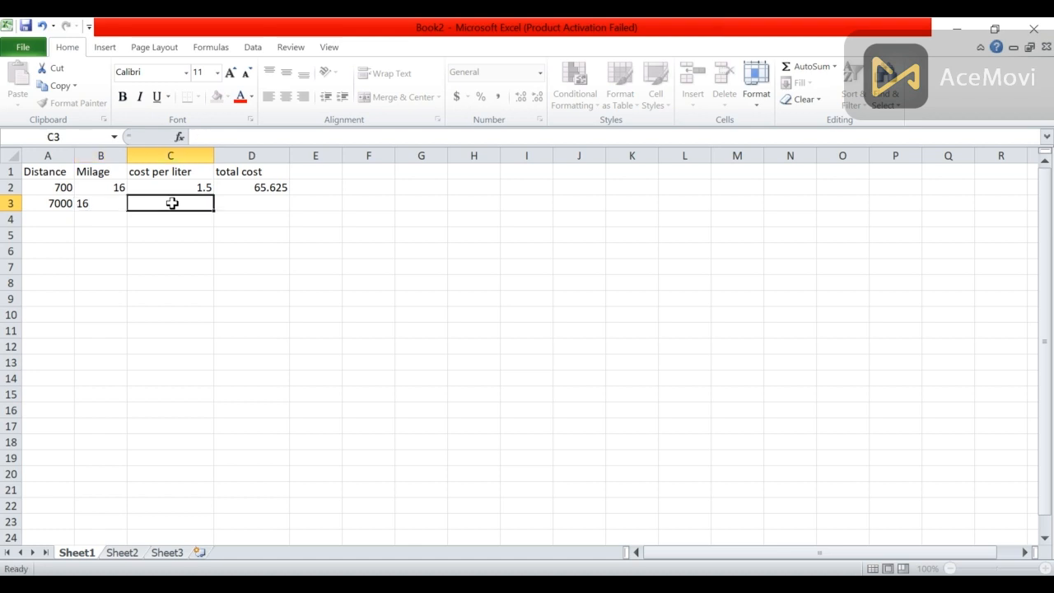
type("2.5")
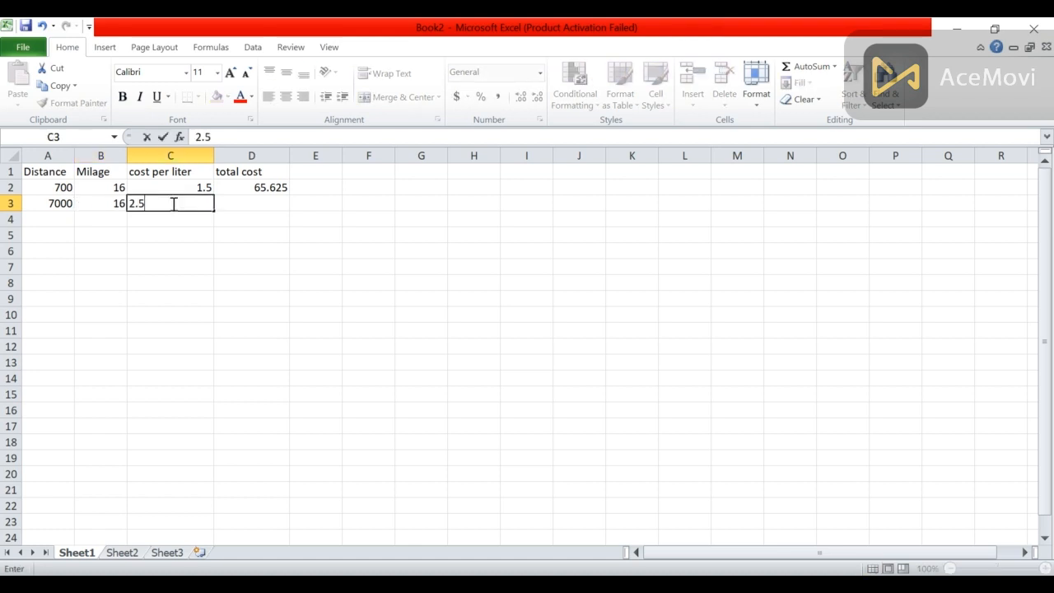
key("Tab")
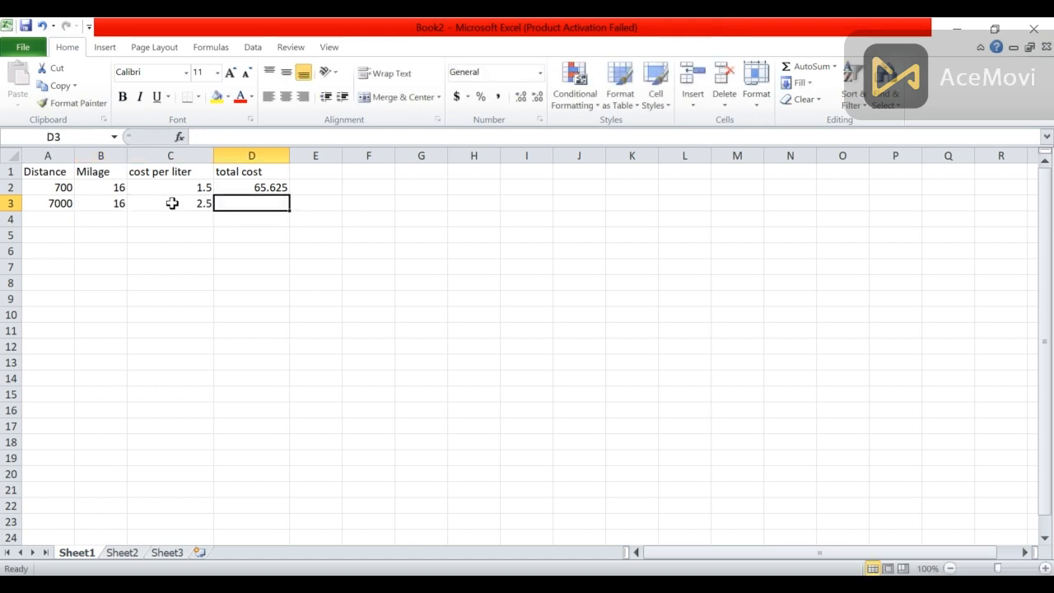
Step: Enter a distance of 2400 in cell A4 and change the milage in cell B3 to 10
key("Return")
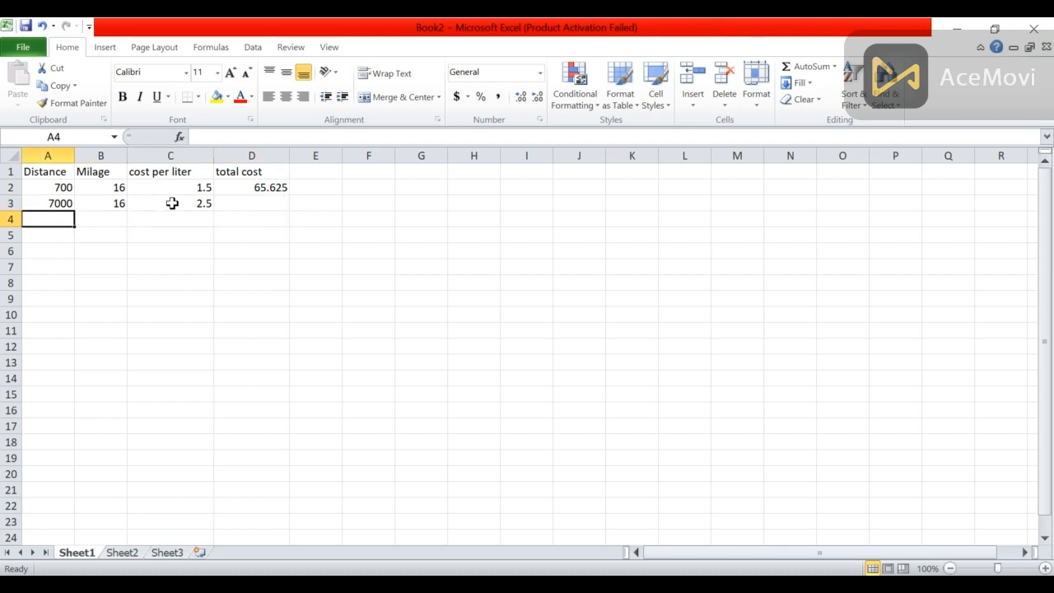
type("2400")
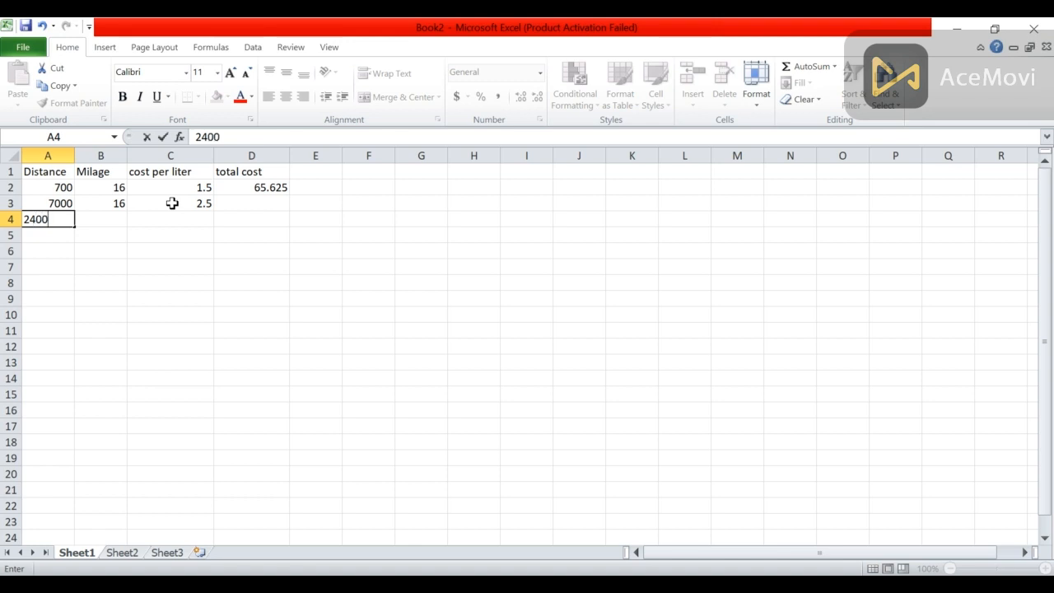
left_click(123, 218)
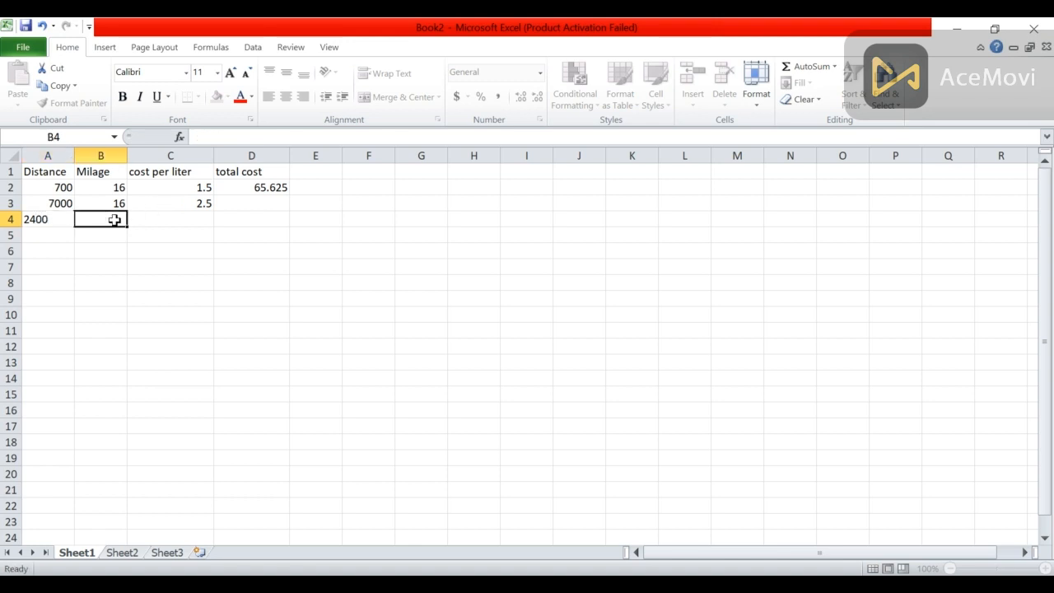
left_click(124, 204)
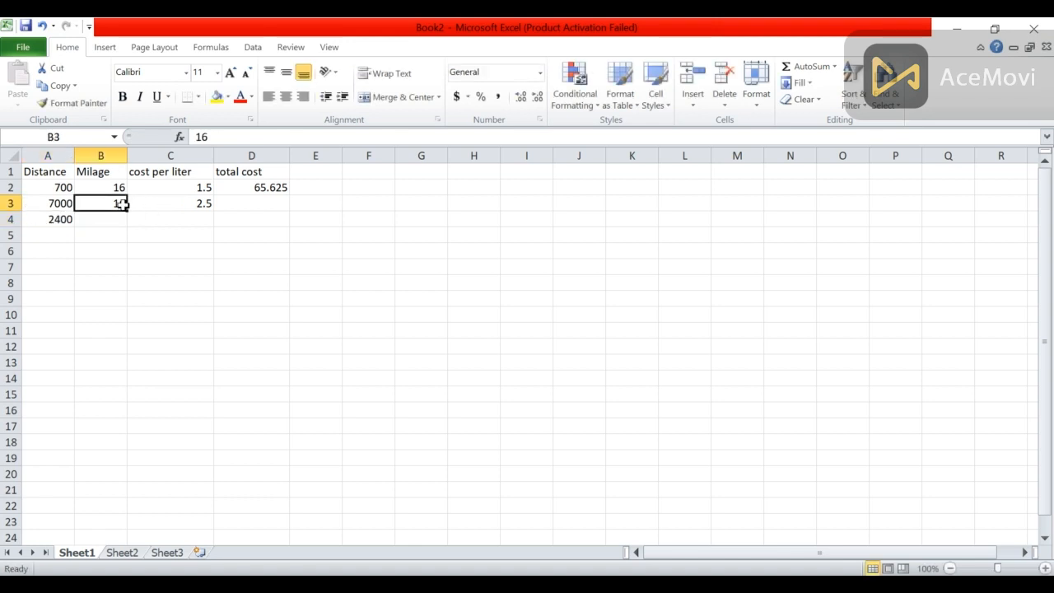
key("BackSpace")
type("10")
Step: Complete row 4 with a milage of 12 and a cost per liter of 1.6
left_click(117, 221)
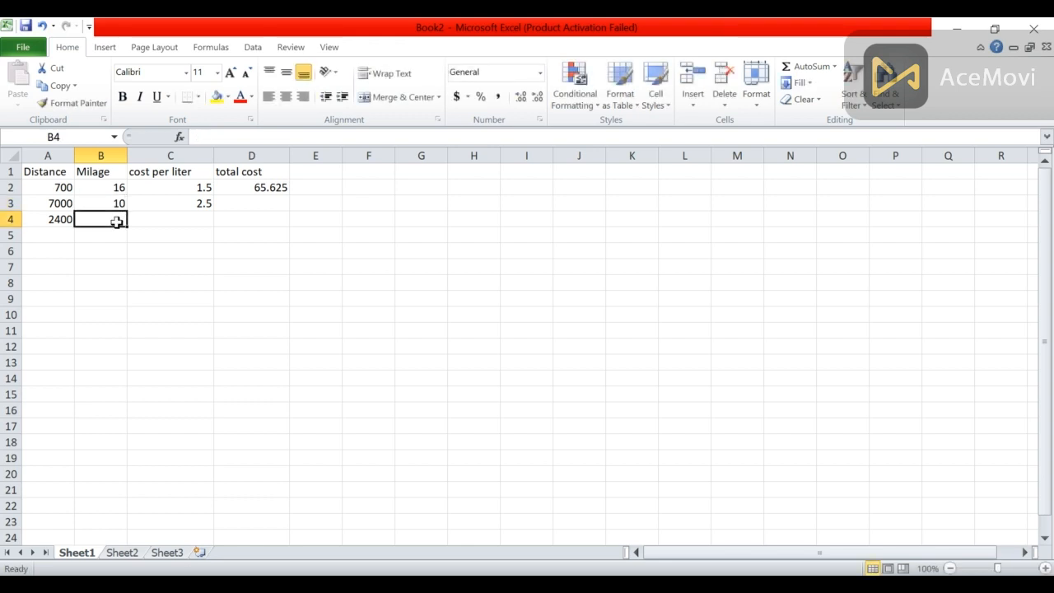
type("12")
left_click(179, 217)
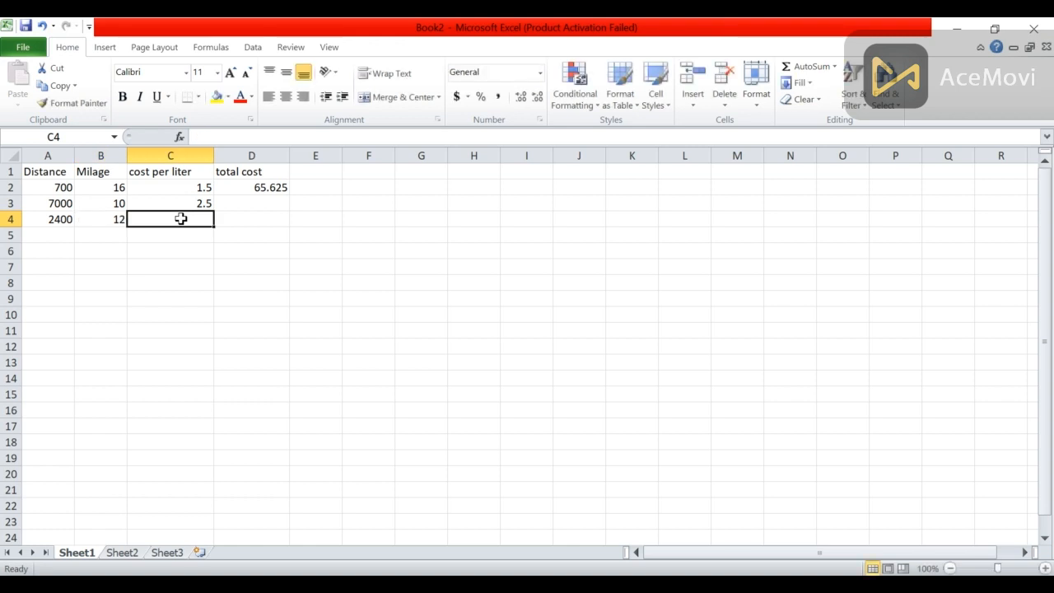
type("1.6")
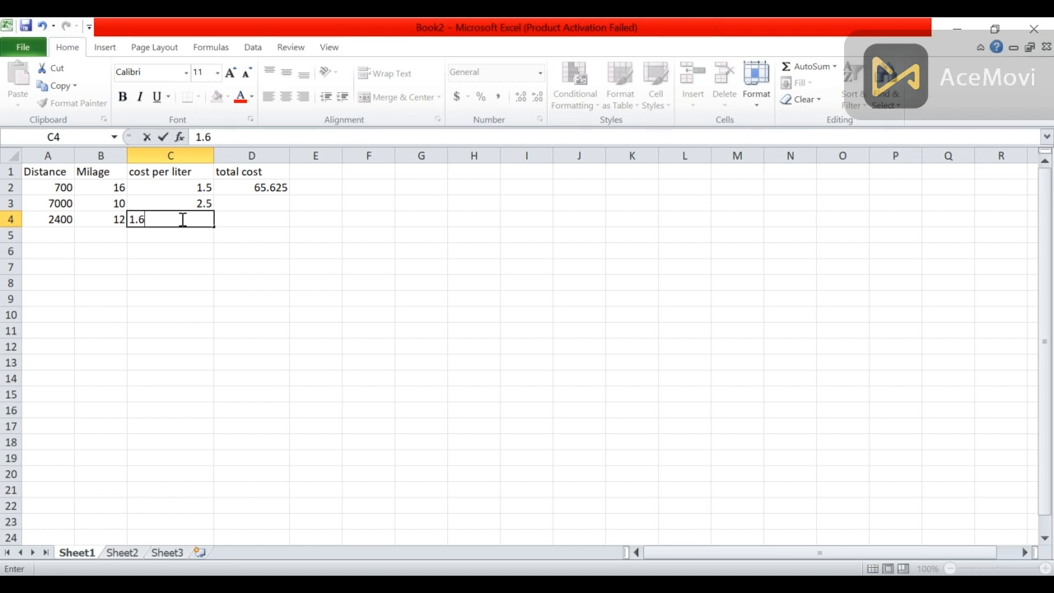
key("Return")
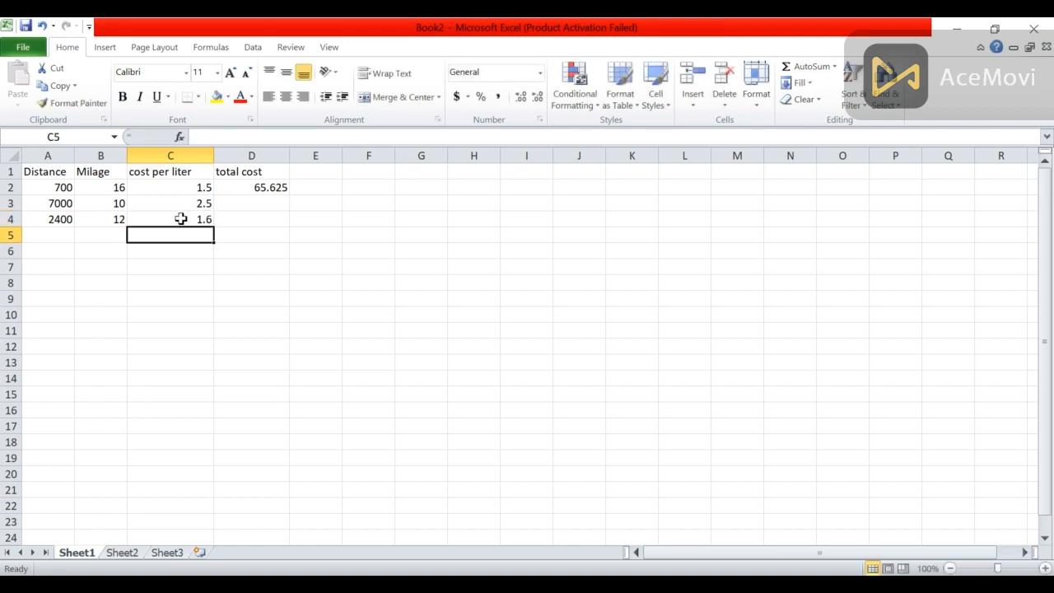
Step: Copy the total cost formula from cell D2 down through cell D4
left_click(283, 188)
left_click_drag(289, 196, 294, 224)
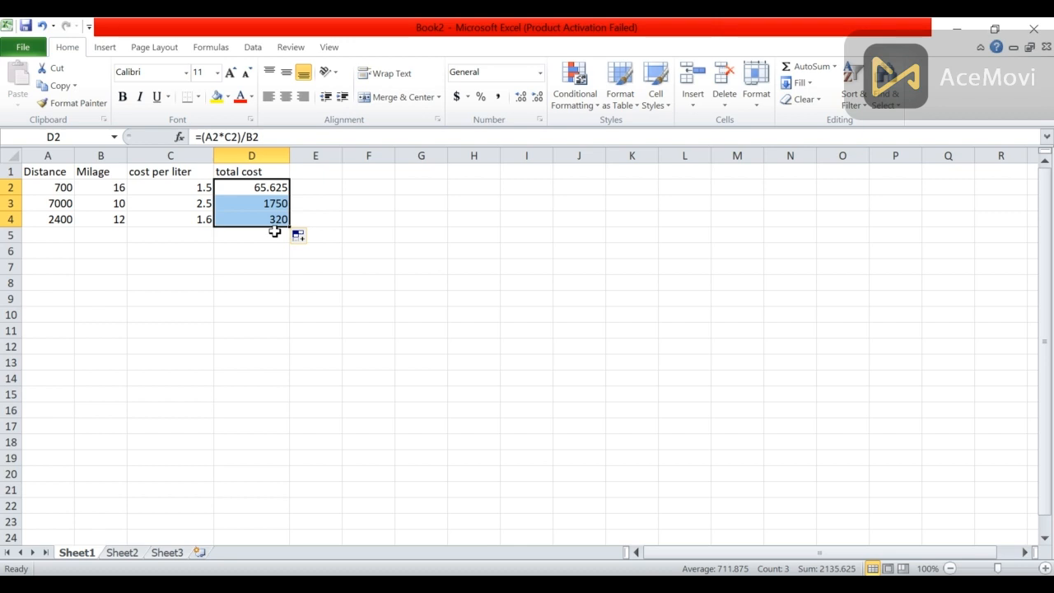
left_click(577, 587)
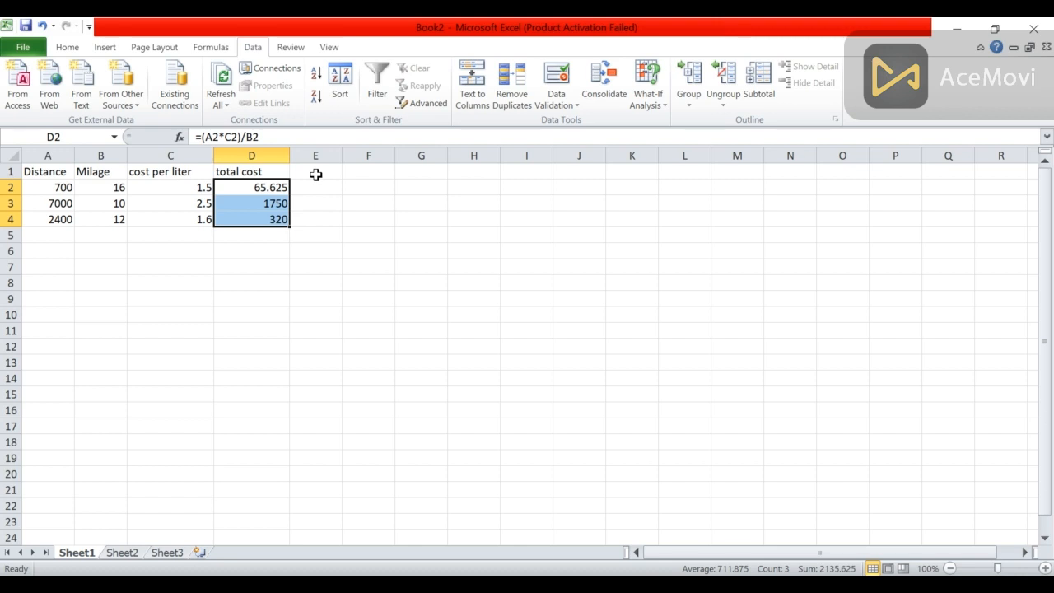
Step: Add the header profit in cell E1, beside the total cost header
left_click(316, 174)
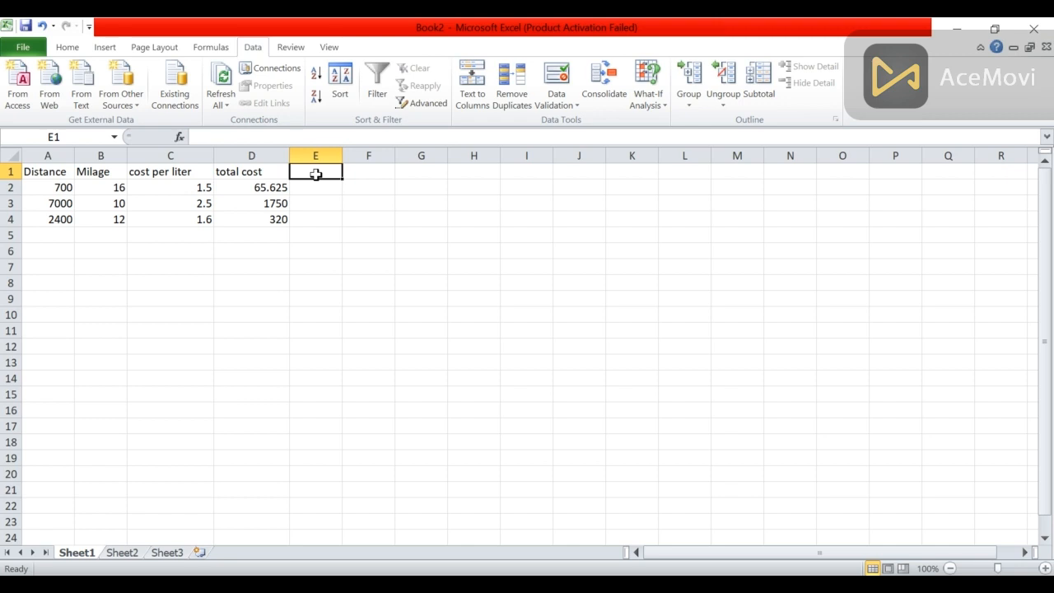
double_click(316, 175)
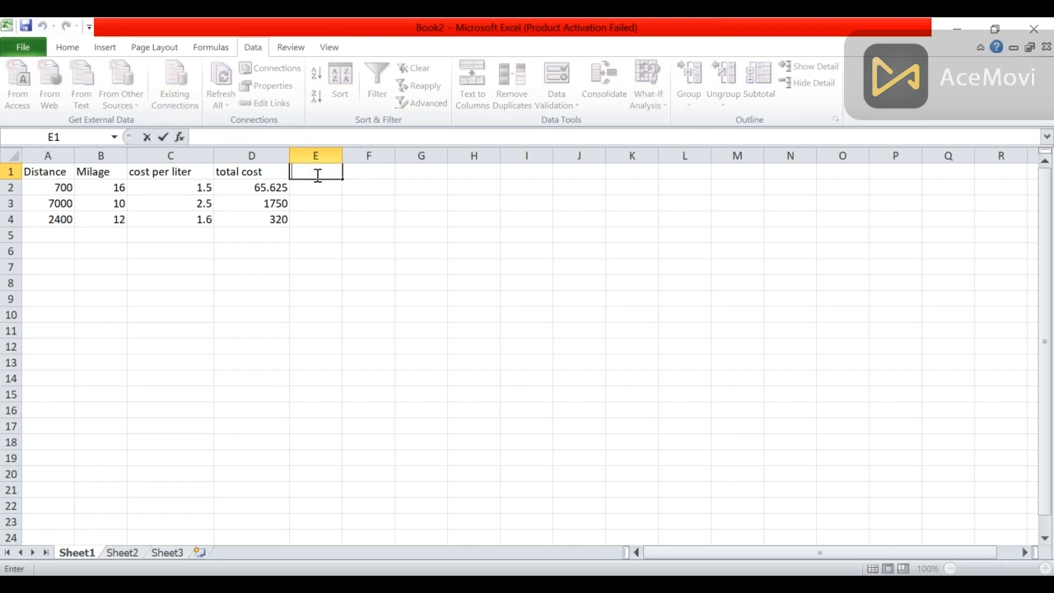
type("tota")
type("l")
type(" prof")
type("it")
key("BackSpace")
key("BackSpace")
key("BackSpace")
key("BackSpace")
key("BackSpace")
key("BackSpace")
key("BackSpace")
key("BackSpace")
key("BackSpace")
key("BackSpace")
key("BackSpace")
key("BackSpace")
type("profit")
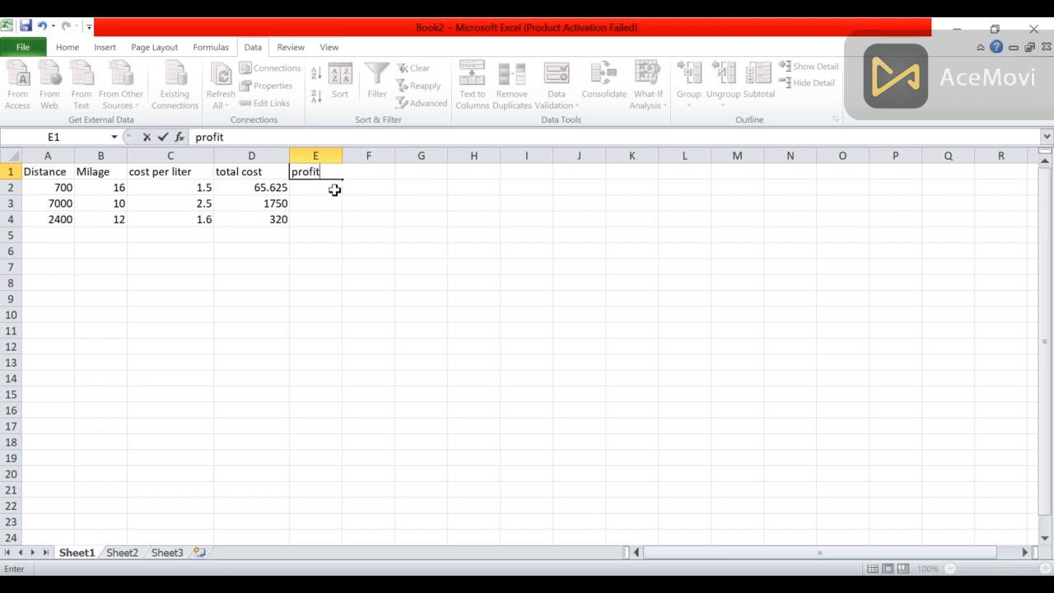
Step: Calculate the profit in cell E2 with the formula =D2*1.5
left_click(334, 189)
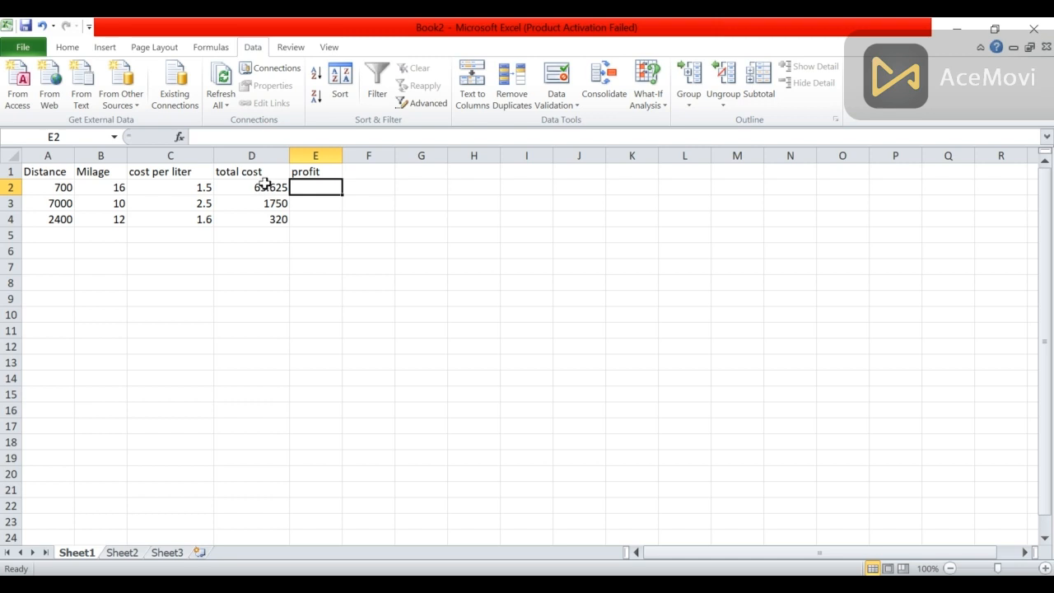
type("=")
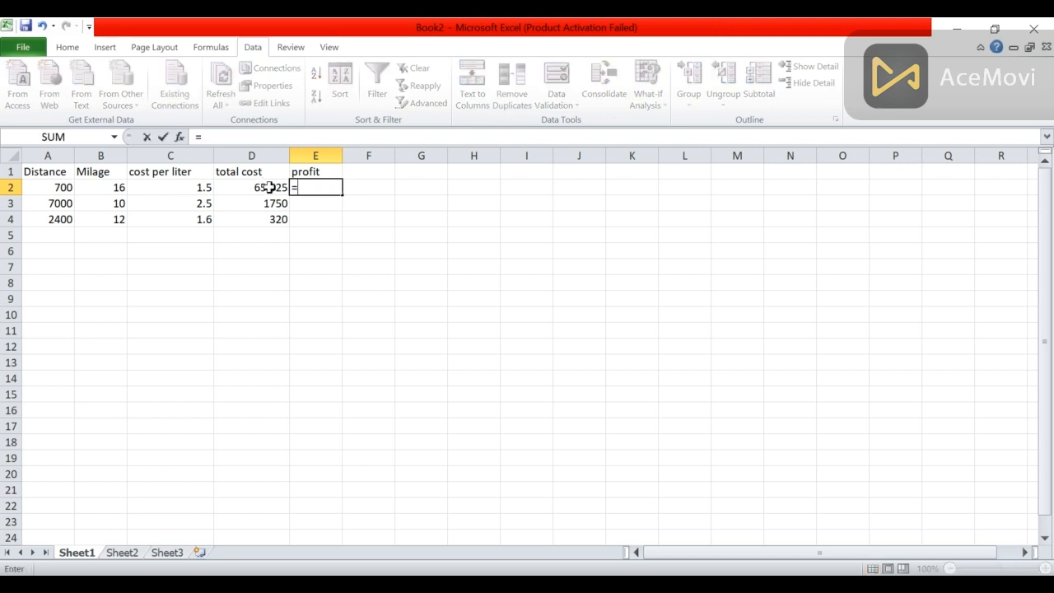
left_click(269, 187)
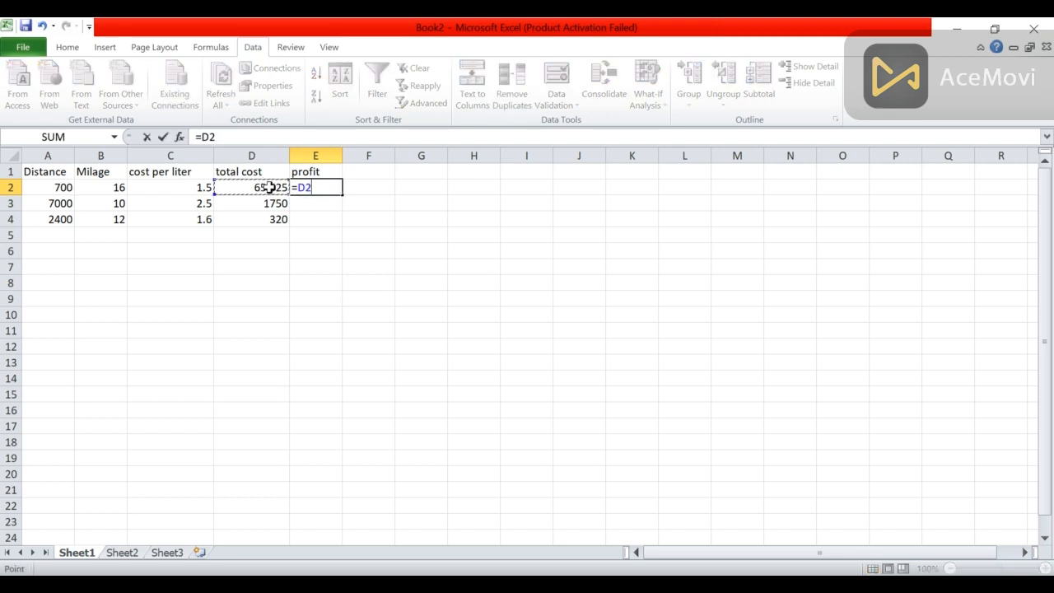
type("*1.5")
key("Return")
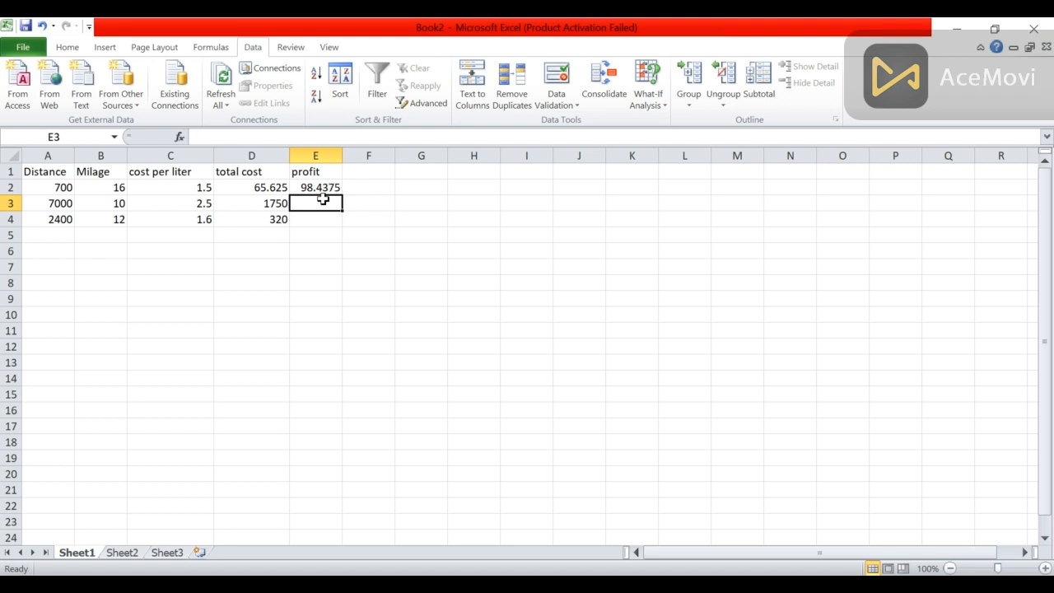
Step: Add the header passenger in cell F1, beside the profit header
left_click(379, 174)
type("no")
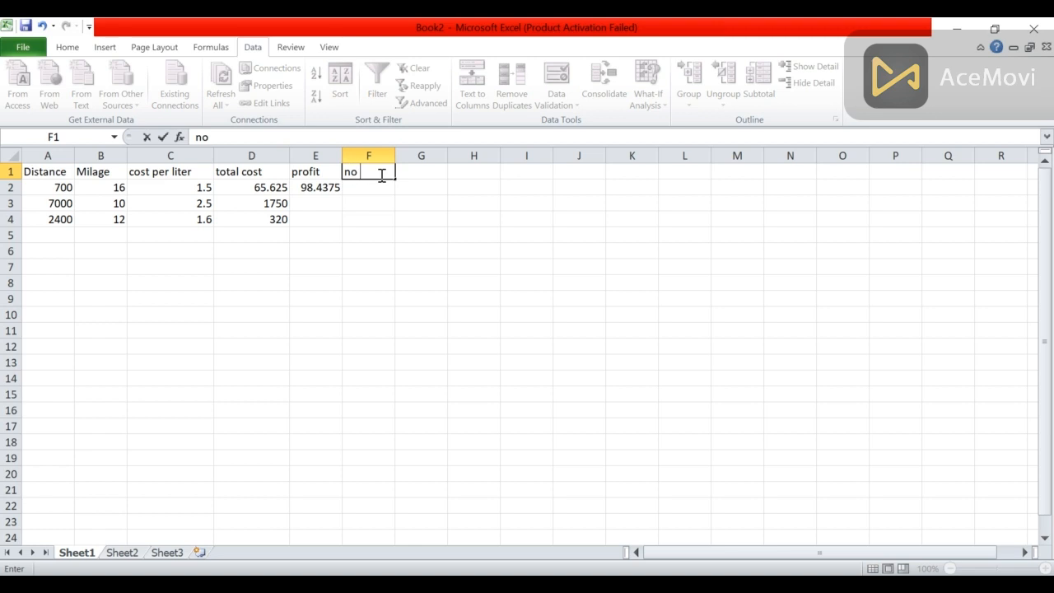
type(".")
key("BackSpace")
key("BackSpace")
key("BackSpace")
type("passenger")
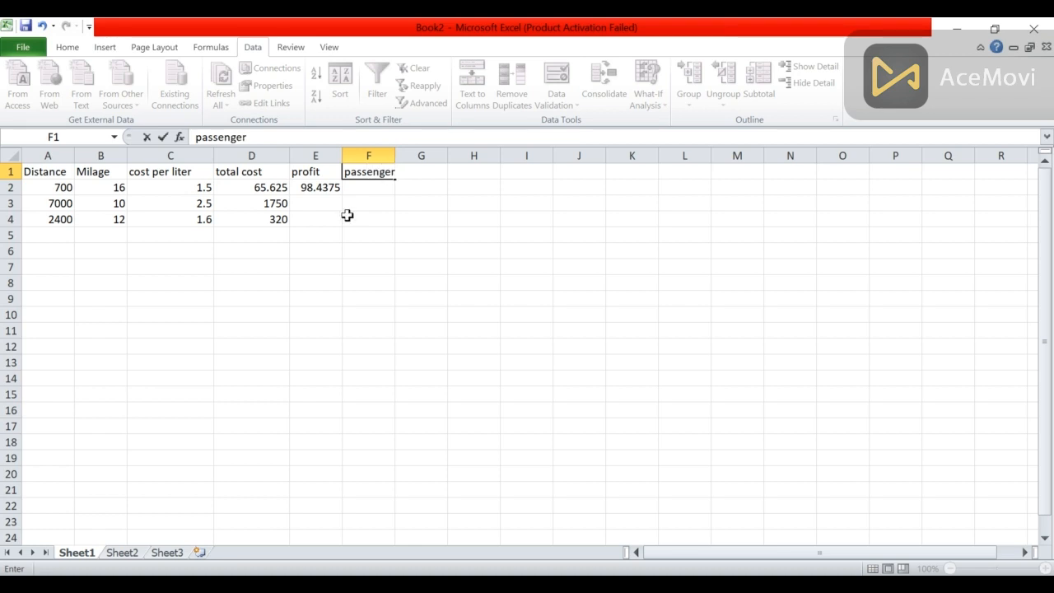
Step: Enter 4 as the passenger count in cell F2
left_click(370, 188)
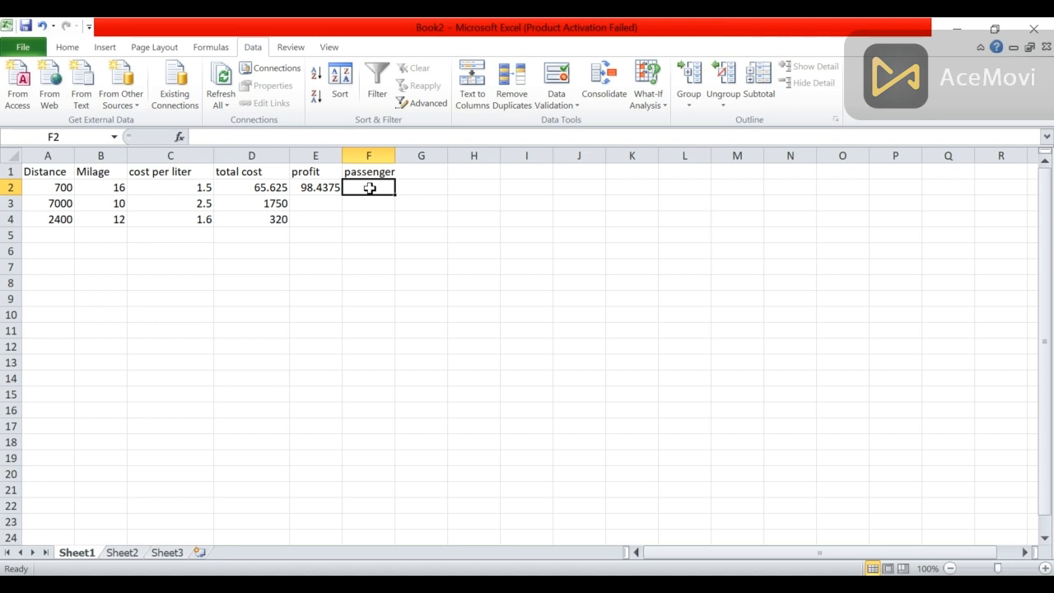
type("5")
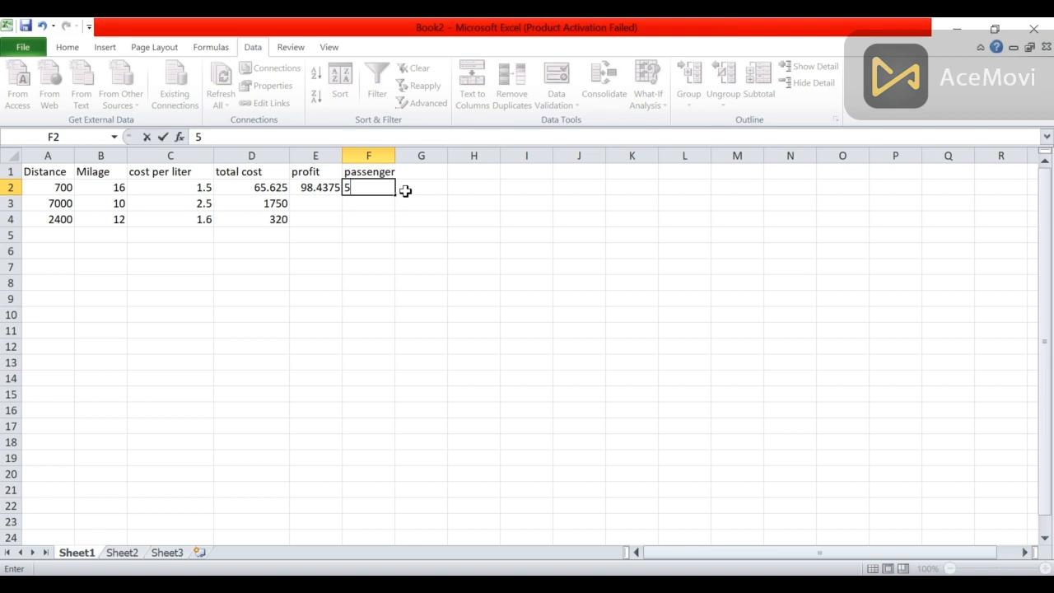
key("BackSpace")
type("4")
left_click(405, 191)
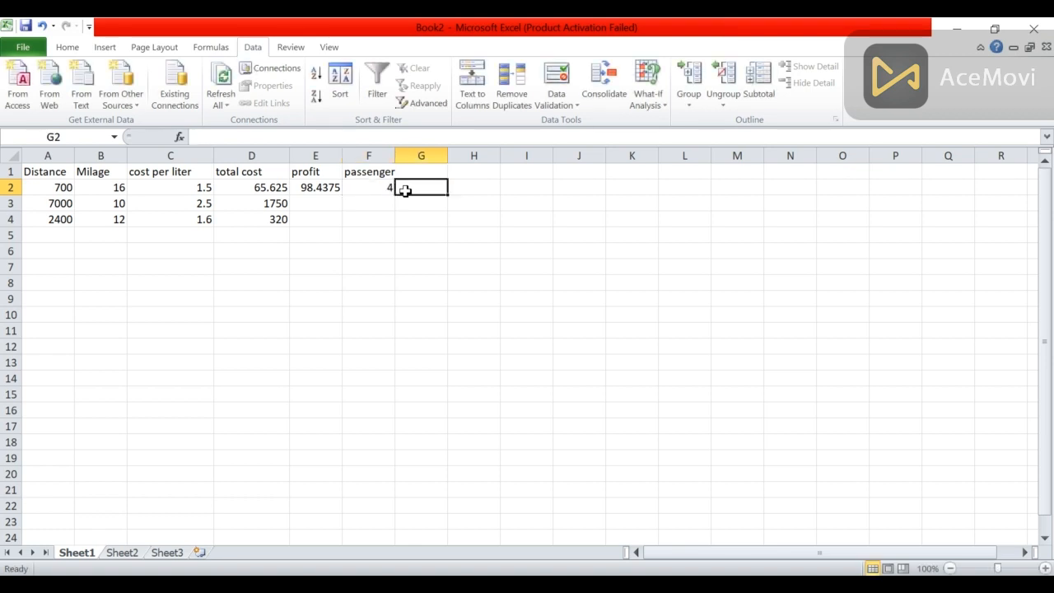
Step: Add the header per head in cell G1, beside the passenger header
key("Up")
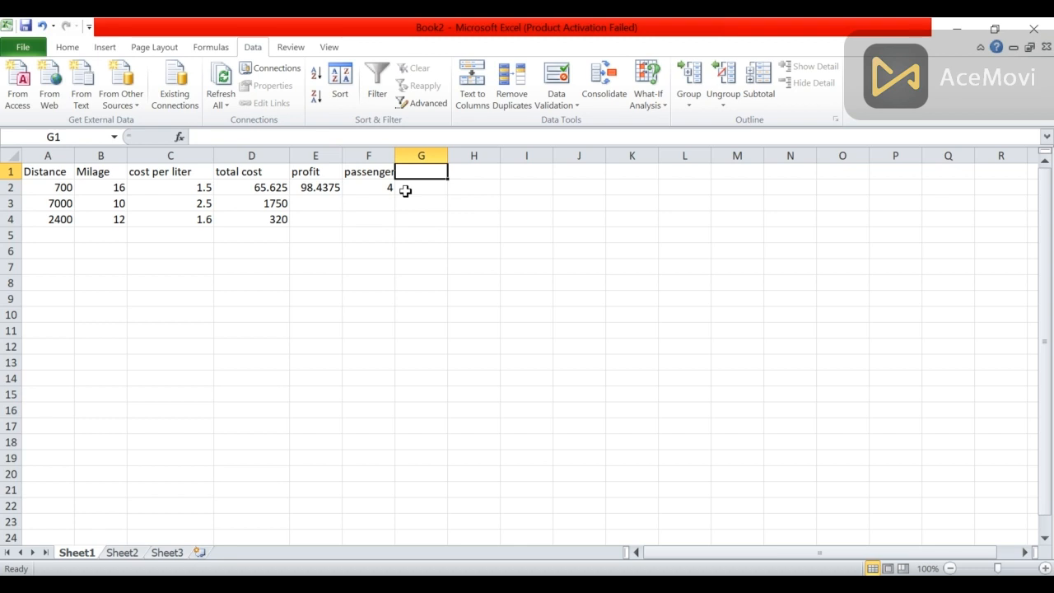
type("per")
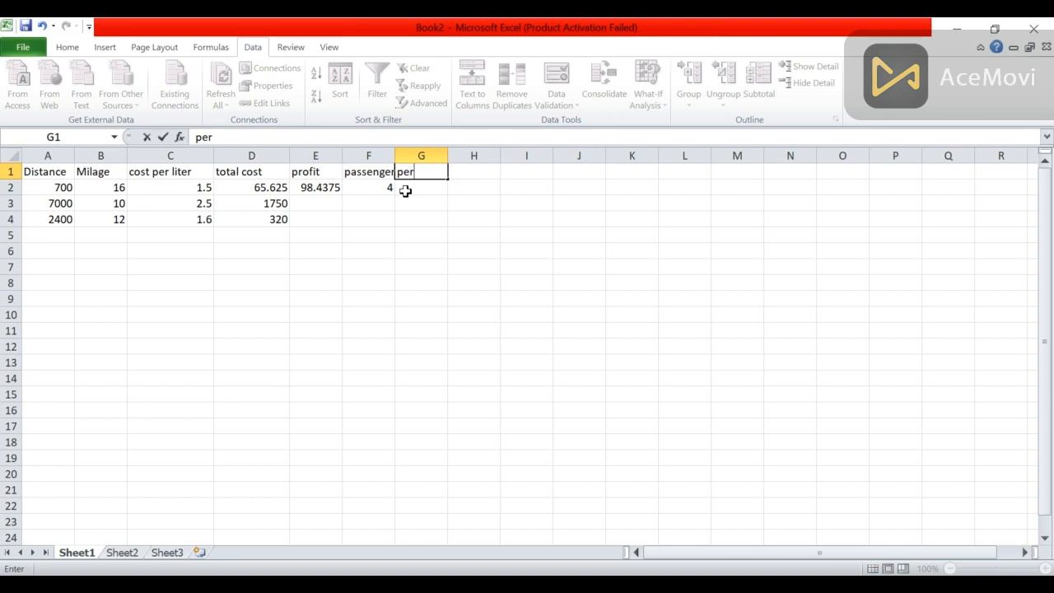
type(" head")
Step: Calculate the per head amount in cell G2 with the formula =E2/F2
left_click(411, 189)
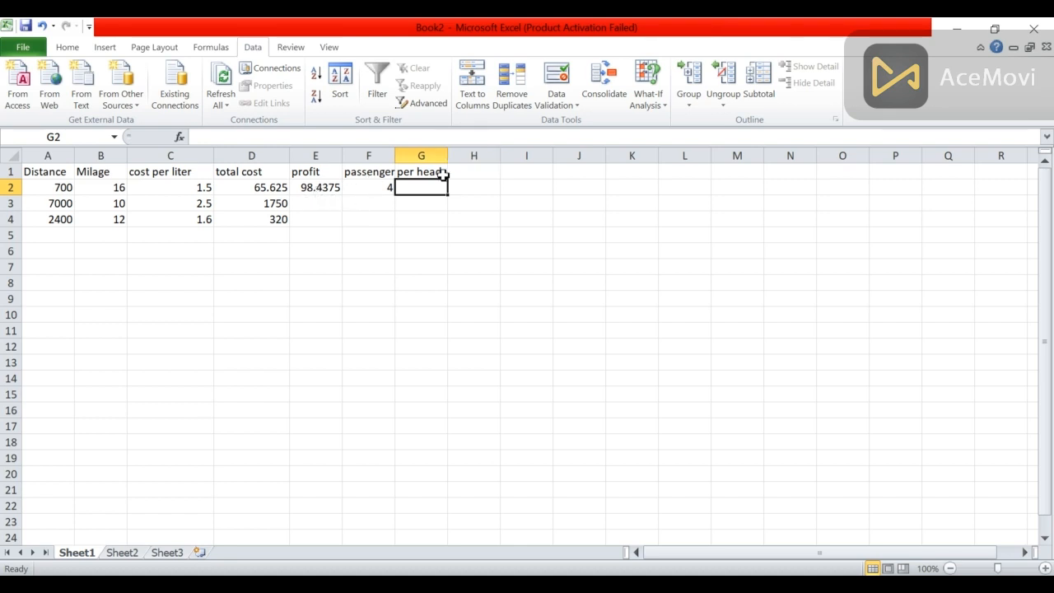
type("=")
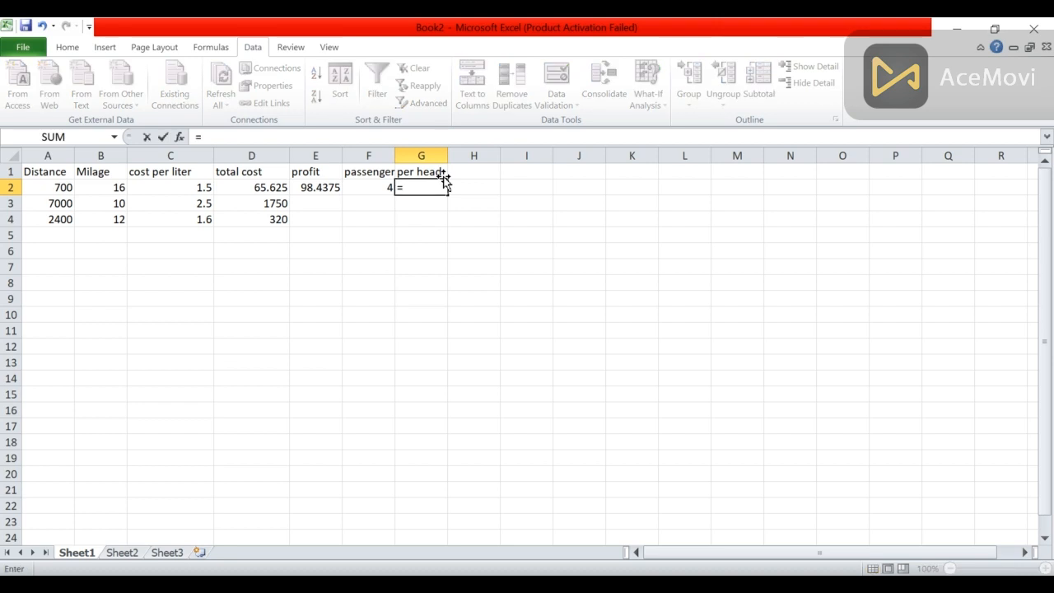
left_click(306, 189)
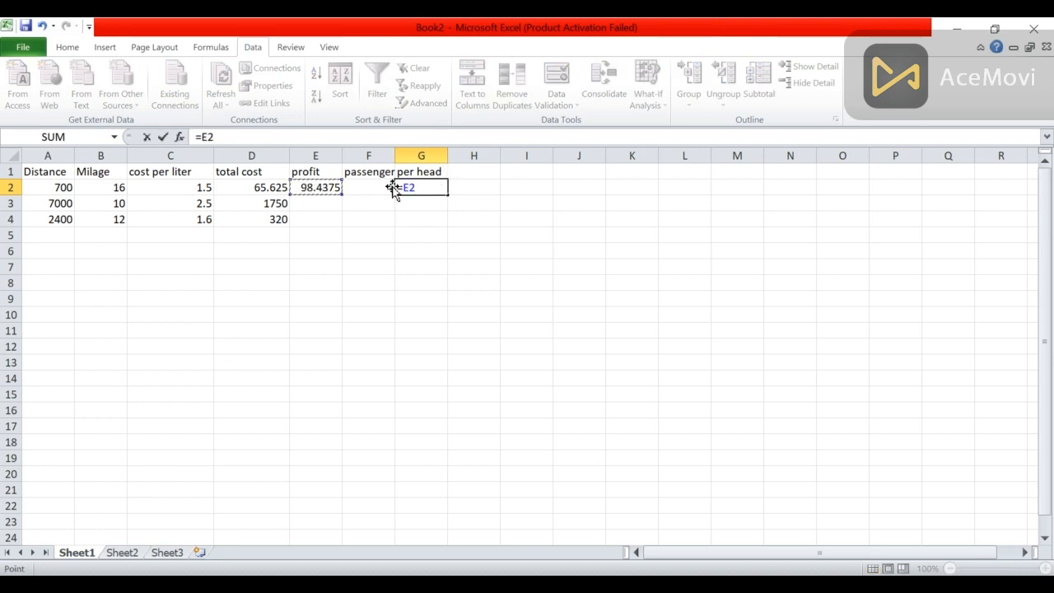
type("/")
left_click(377, 187)
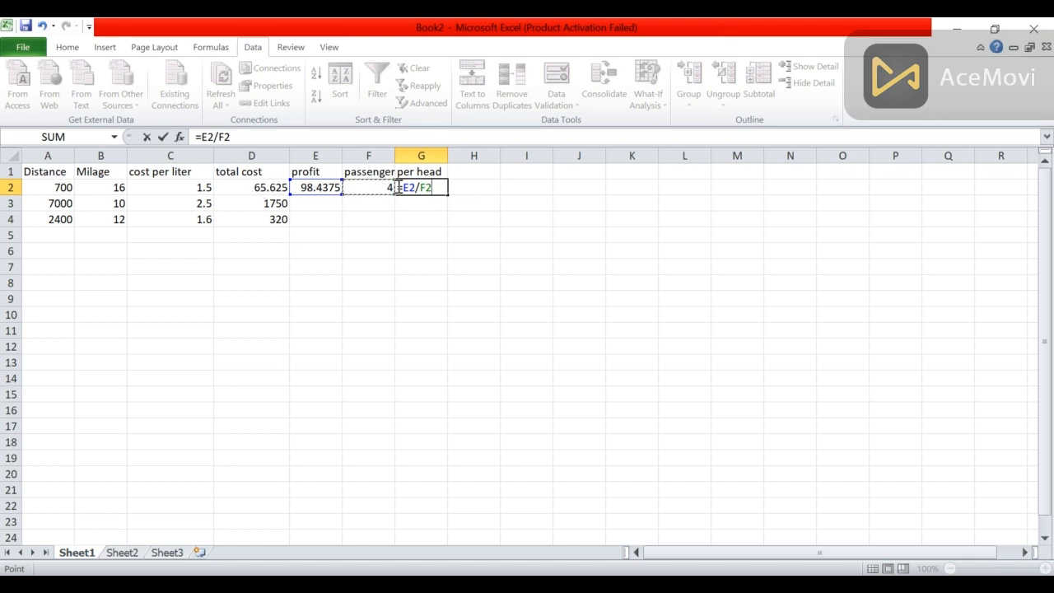
key("Return")
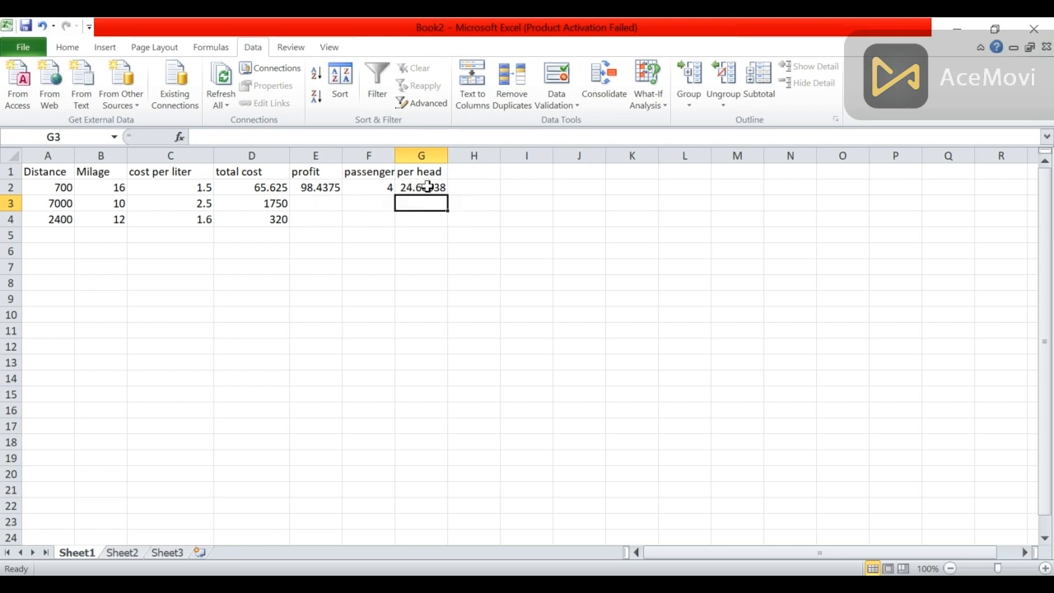
Step: Copy the per head formula in G2 and the profit formula in E2 down through row 4
left_click(426, 187)
left_click_drag(447, 195, 449, 229)
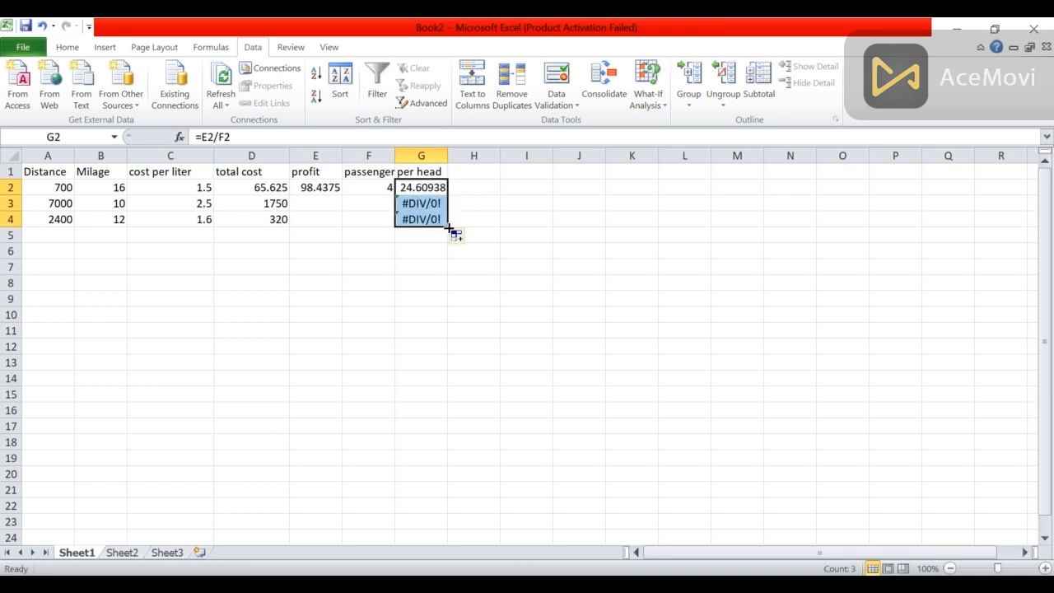
left_click(331, 187)
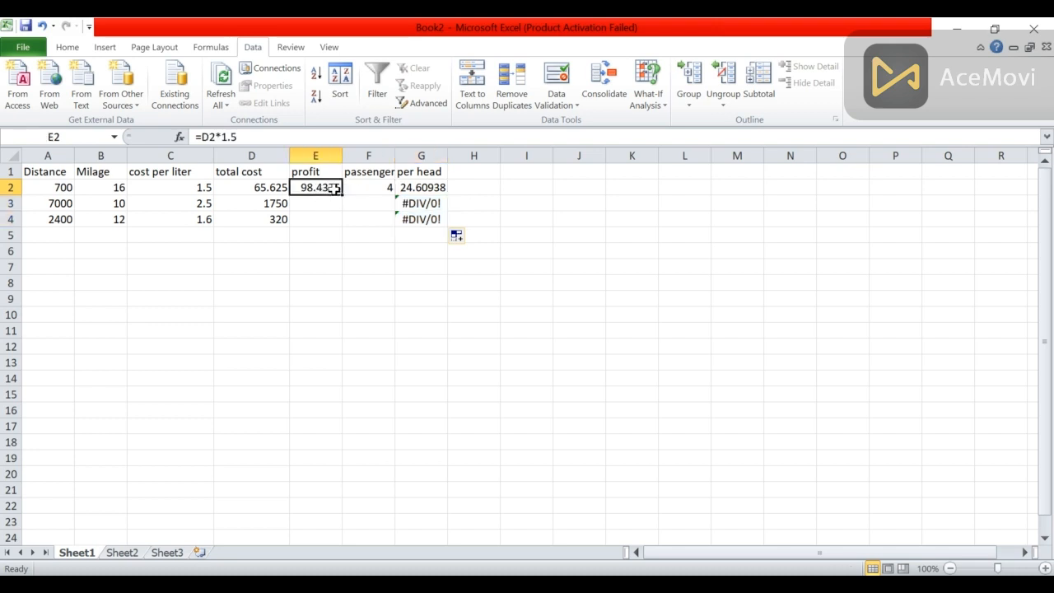
left_click_drag(340, 192, 345, 227)
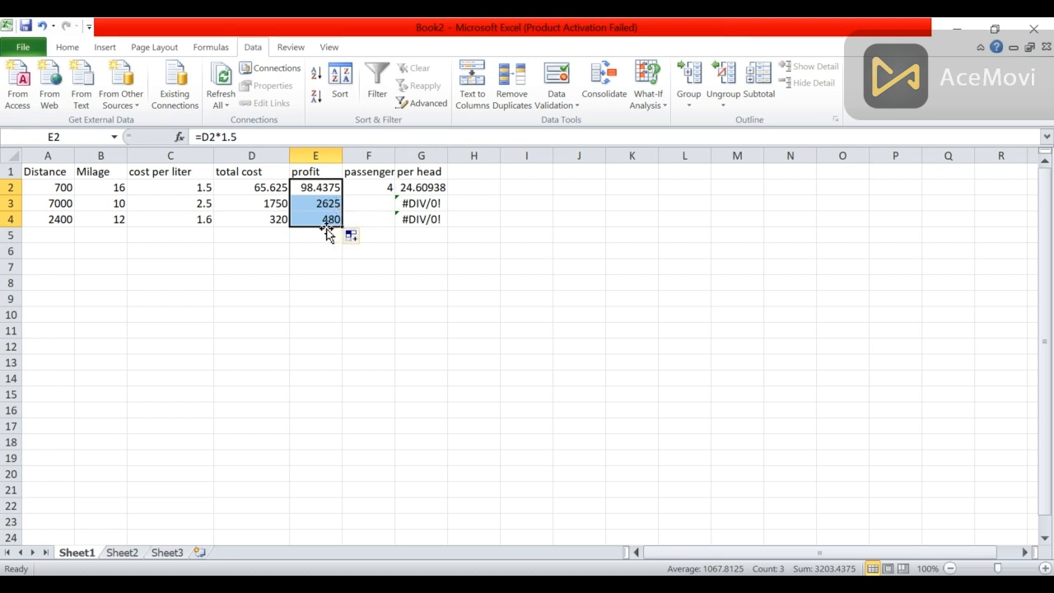
left_click(482, 207)
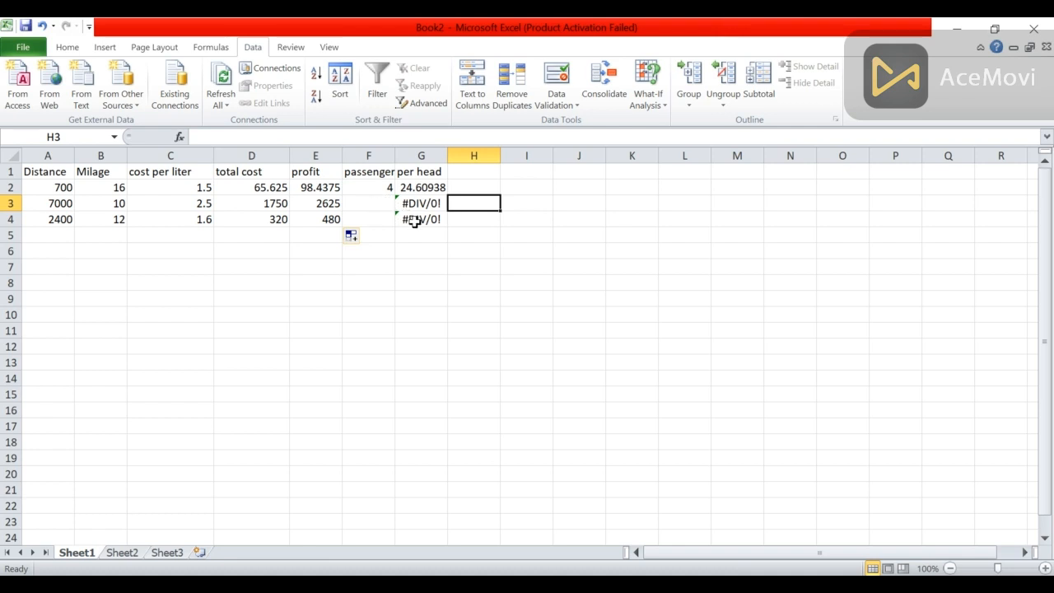
Step: Enter the passenger counts 80 in cell F3 and 40 in cell F4
left_click(364, 204)
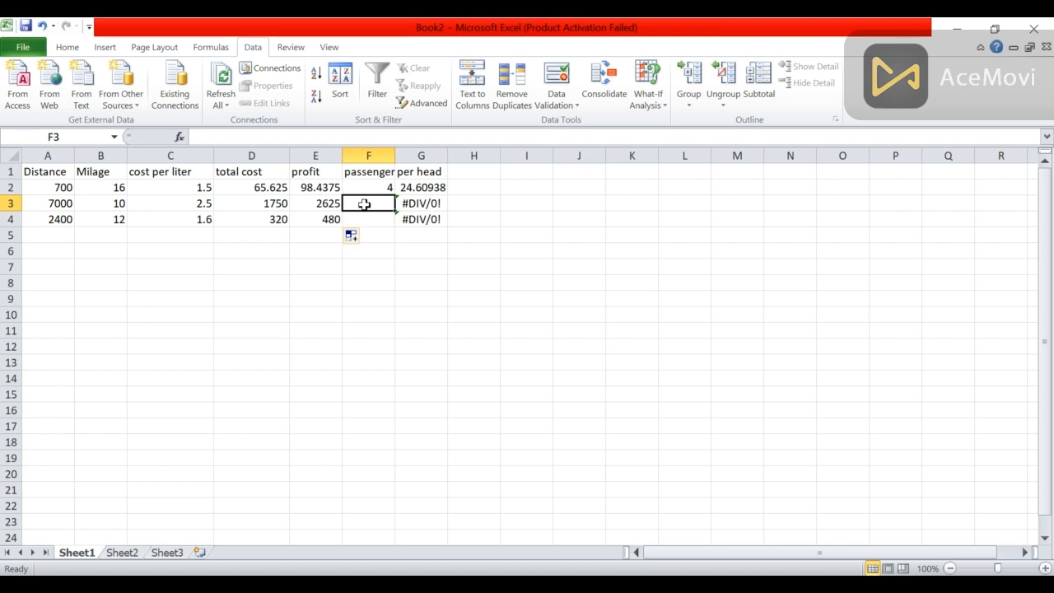
type("80")
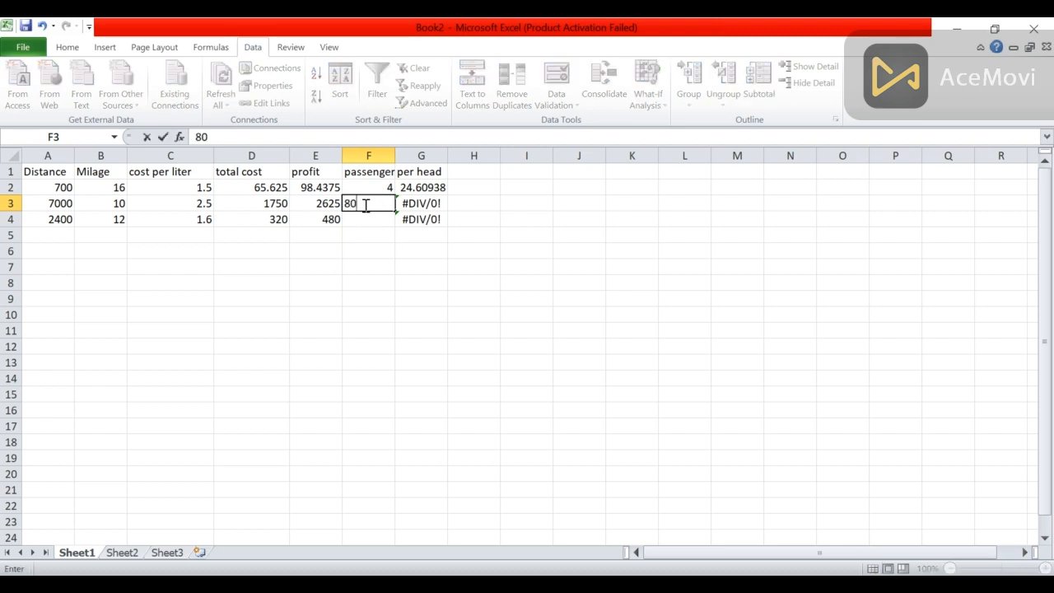
key("Return")
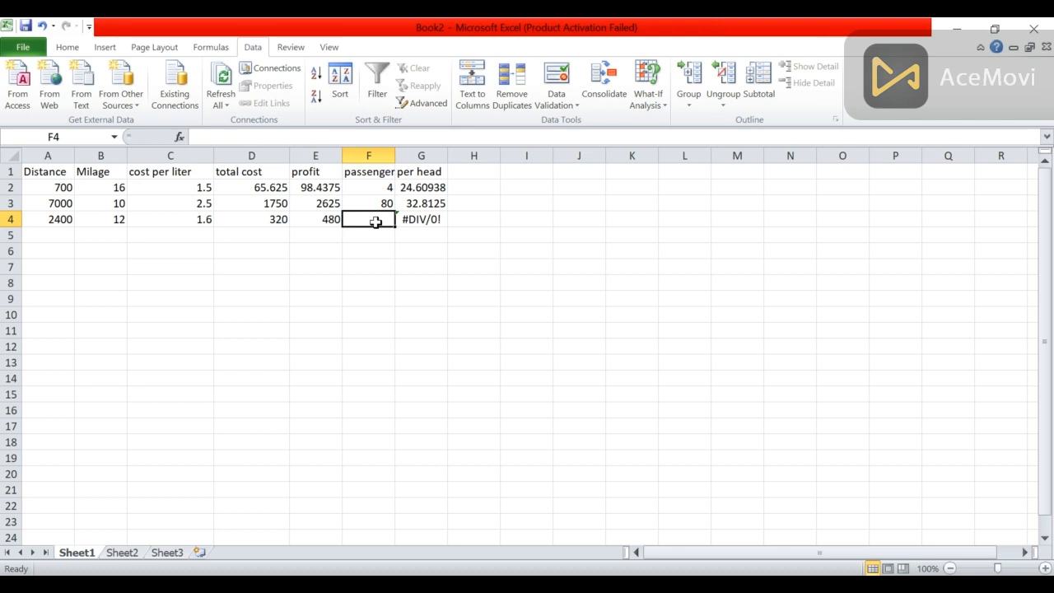
type("40")
key("Return")
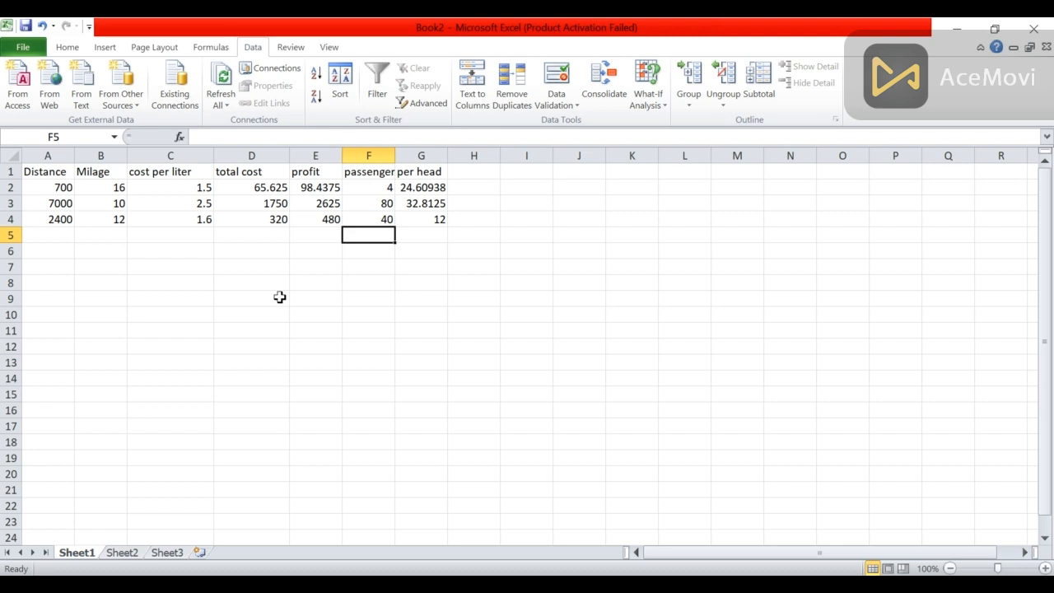
Step: Change row 3's distance in cell A3 to 10000 and its milage in cell B3 to 5
left_click(51, 190)
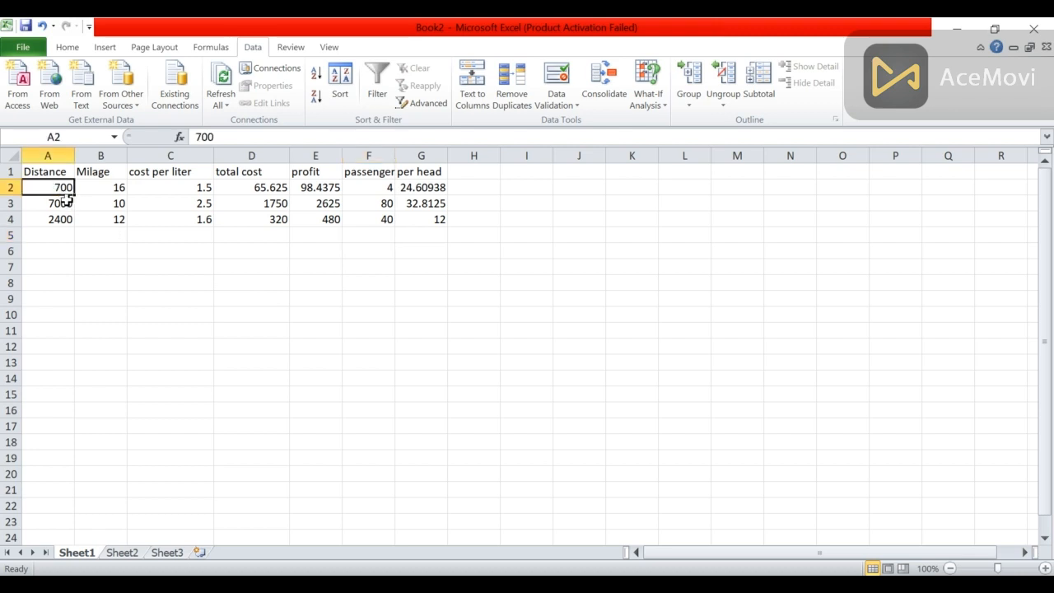
double_click(71, 205)
key("BackSpace")
key("BackSpace")
key("BackSpace")
key("BackSpace")
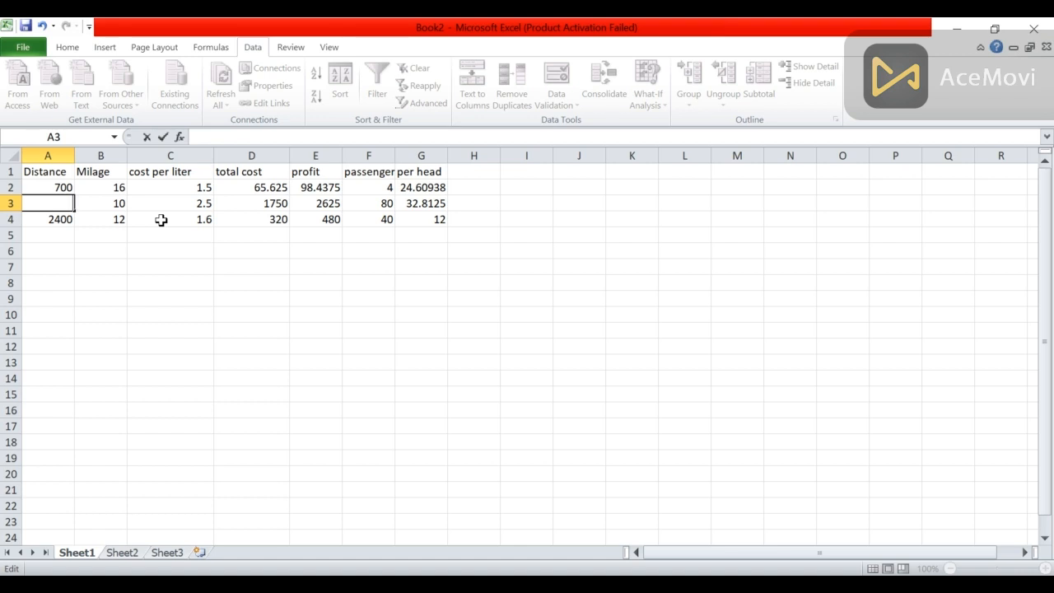
type("10000")
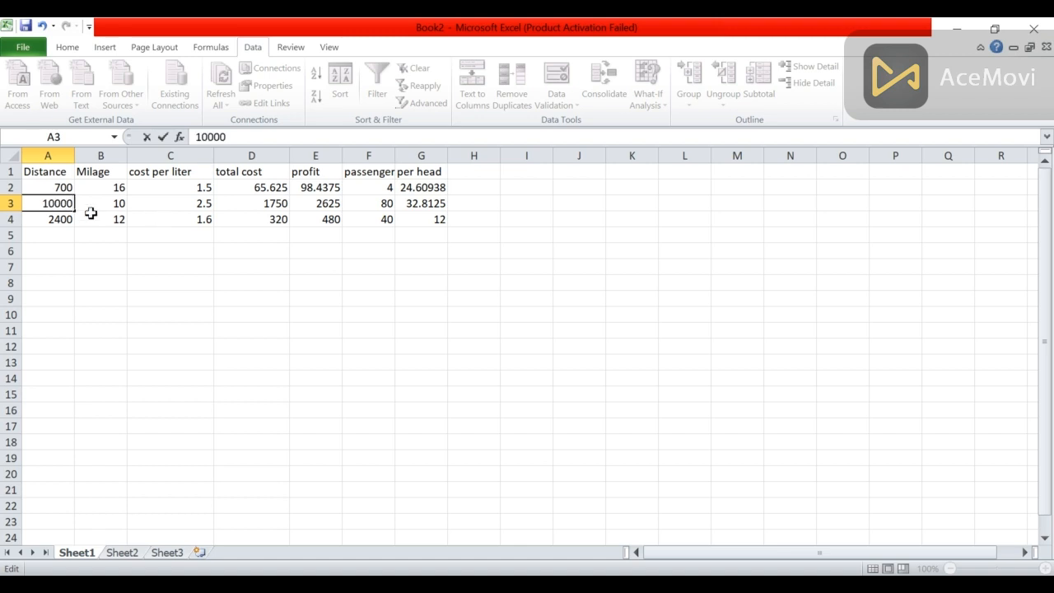
left_click(118, 209)
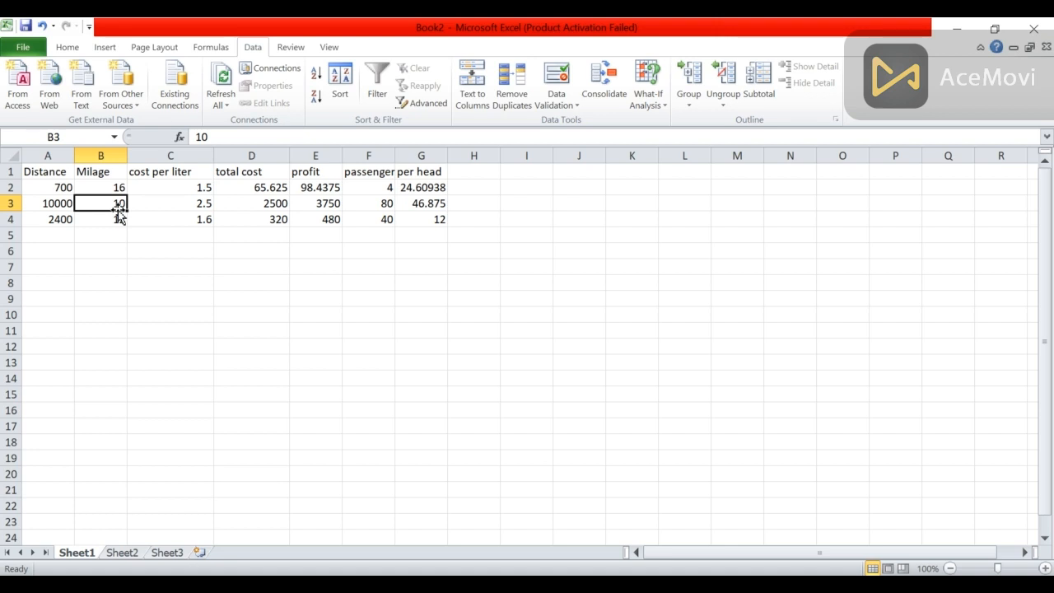
type("5")
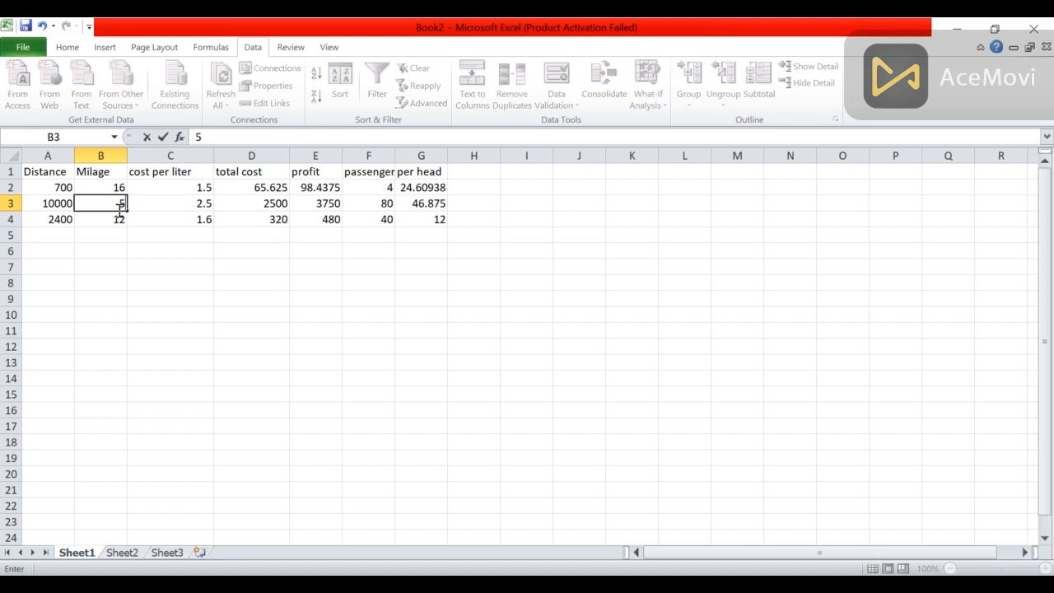
left_click(185, 208)
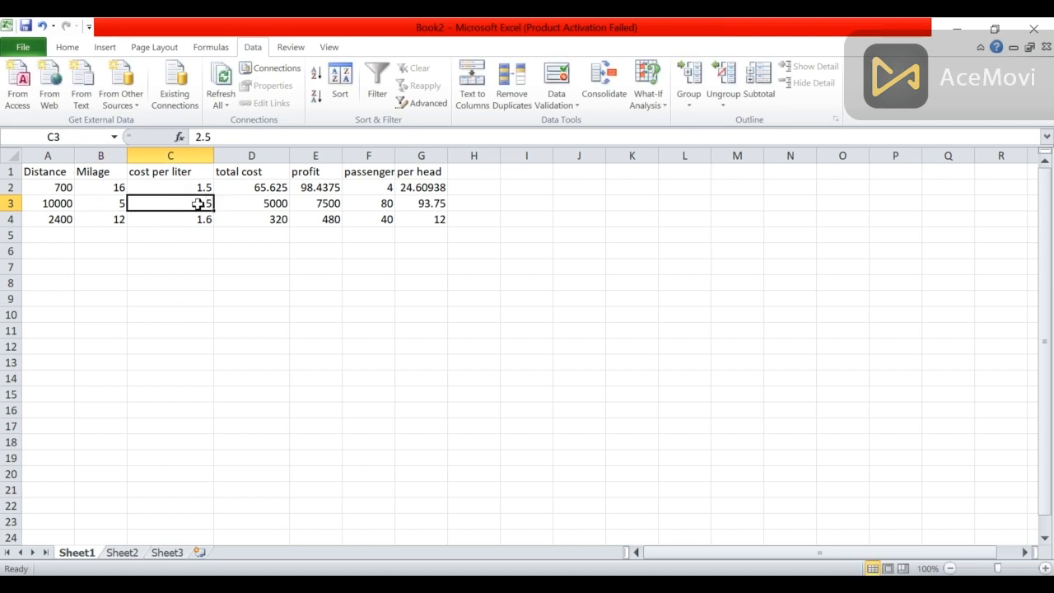
Step: Try a cost per liter of 5 in cell C3, and undo the entry
double_click(199, 204)
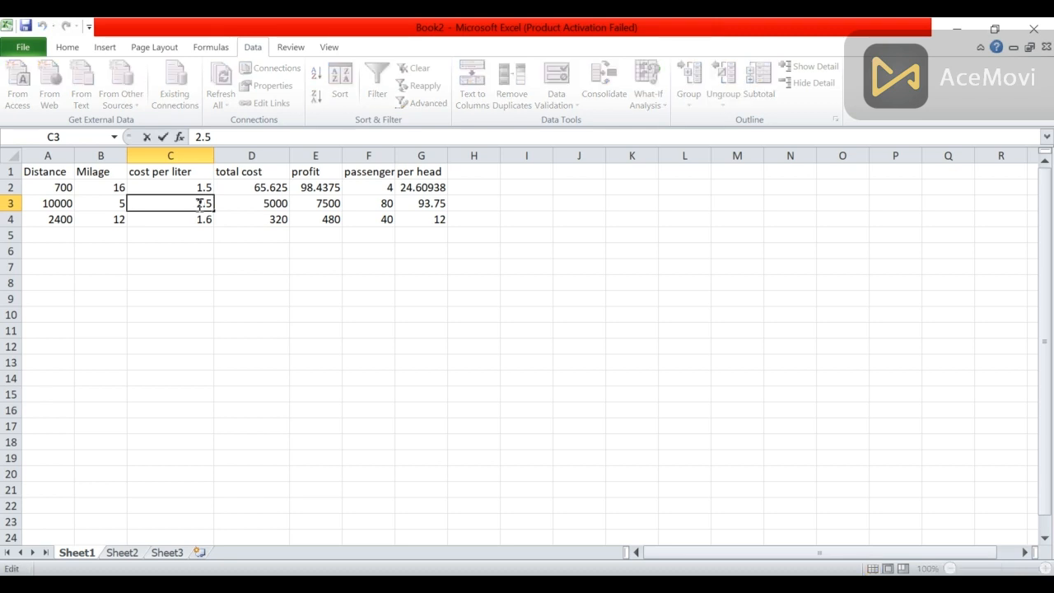
key("BackSpace")
key("BackSpace")
key("BackSpace")
type("5")
key("Return")
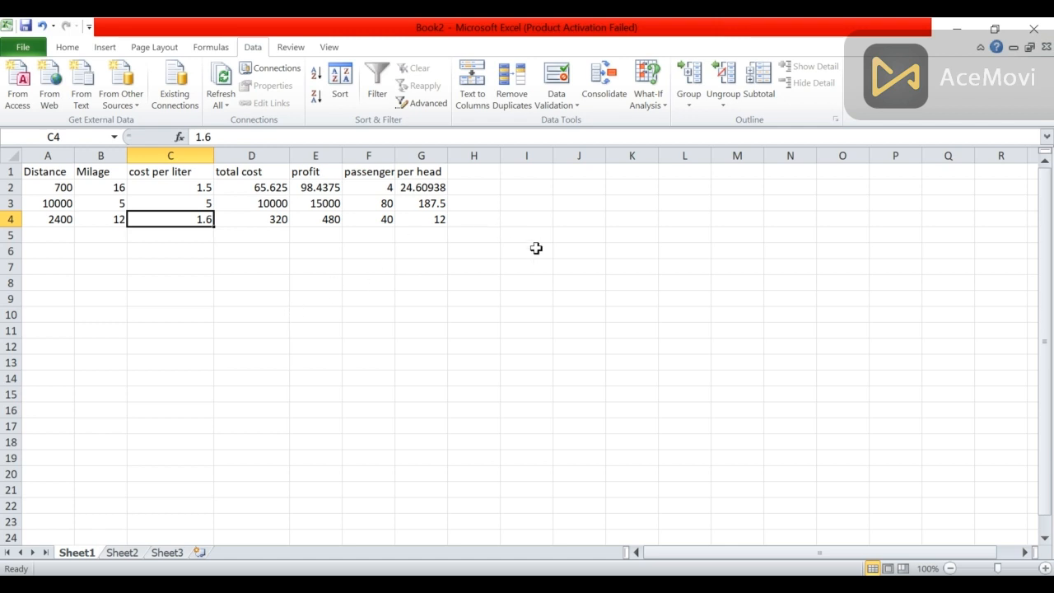
key("ctrl+z")
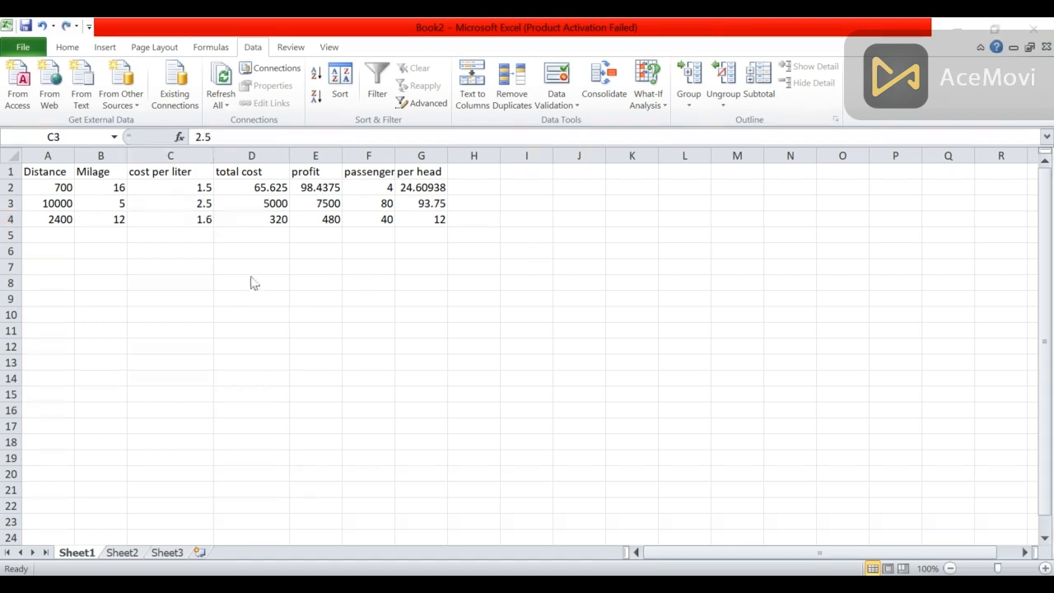
Step: Set the cost per liter in cell C3 to 5
left_click(206, 205)
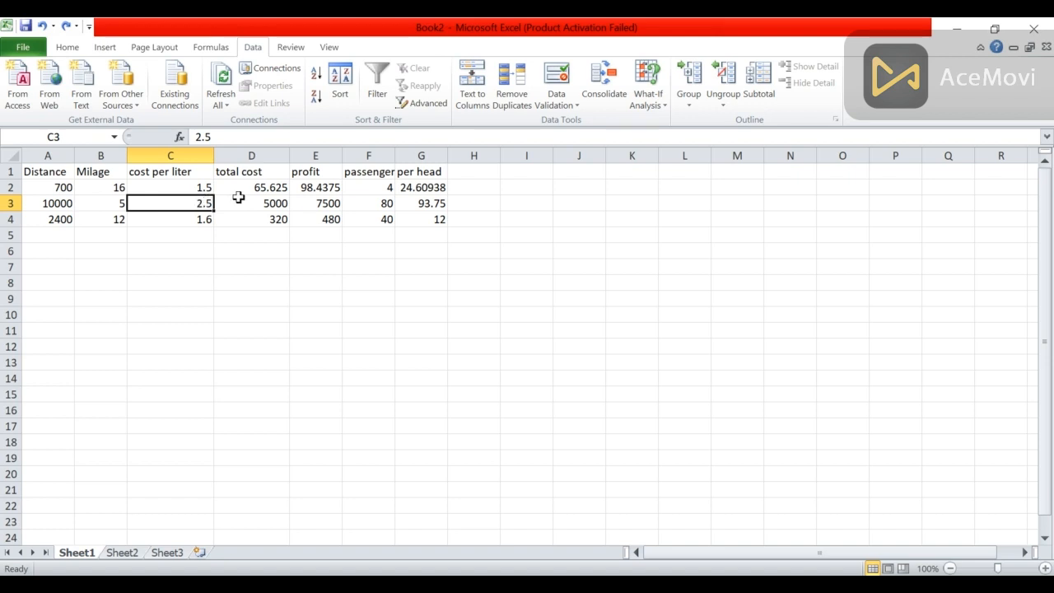
double_click(192, 203)
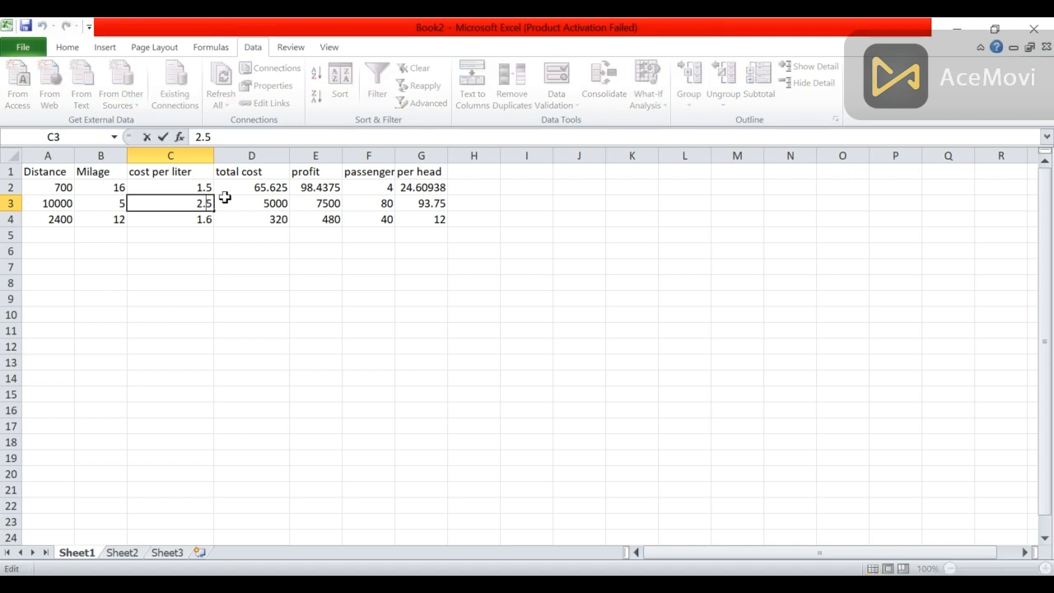
key("BackSpace")
key("BackSpace")
key("BackSpace")
type("5")
key("Return")
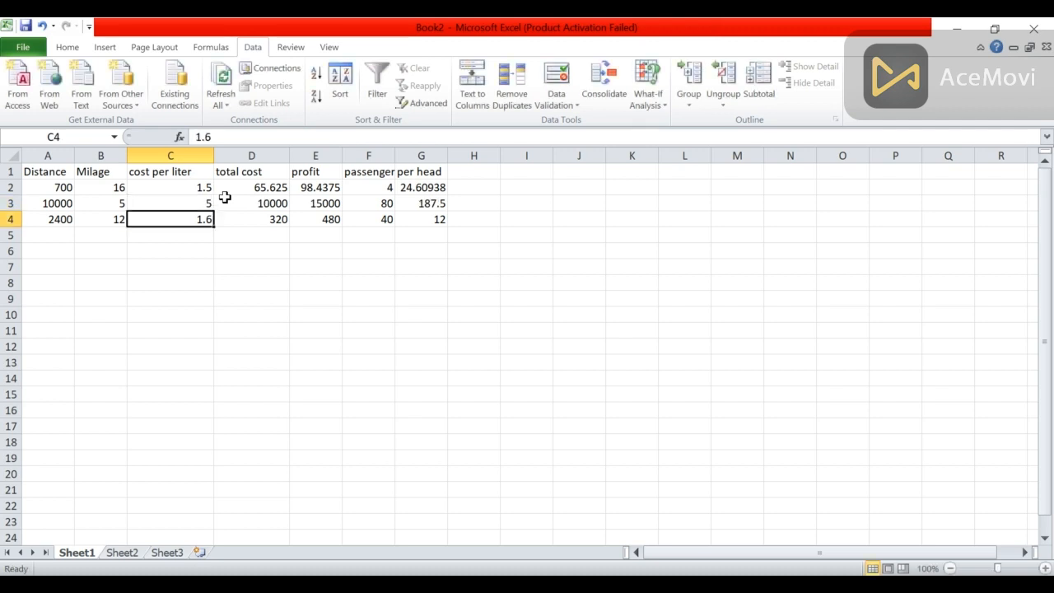
Step: Change the passenger count in cell F3 to 20
key("Up")
key("Right")
key("Right")
key("Right")
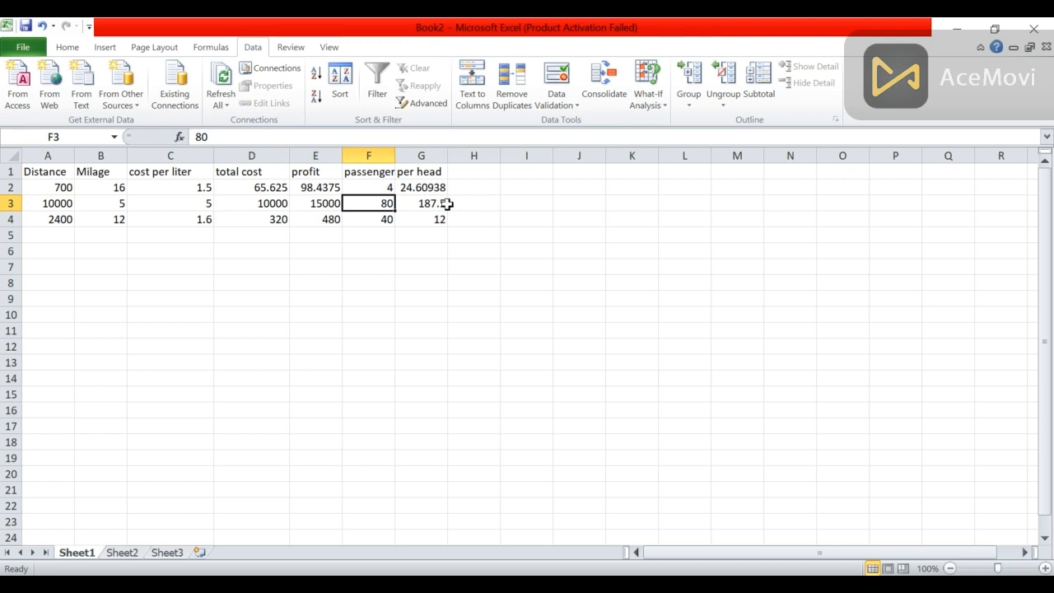
double_click(394, 206)
key("BackSpace")
key("BackSpace")
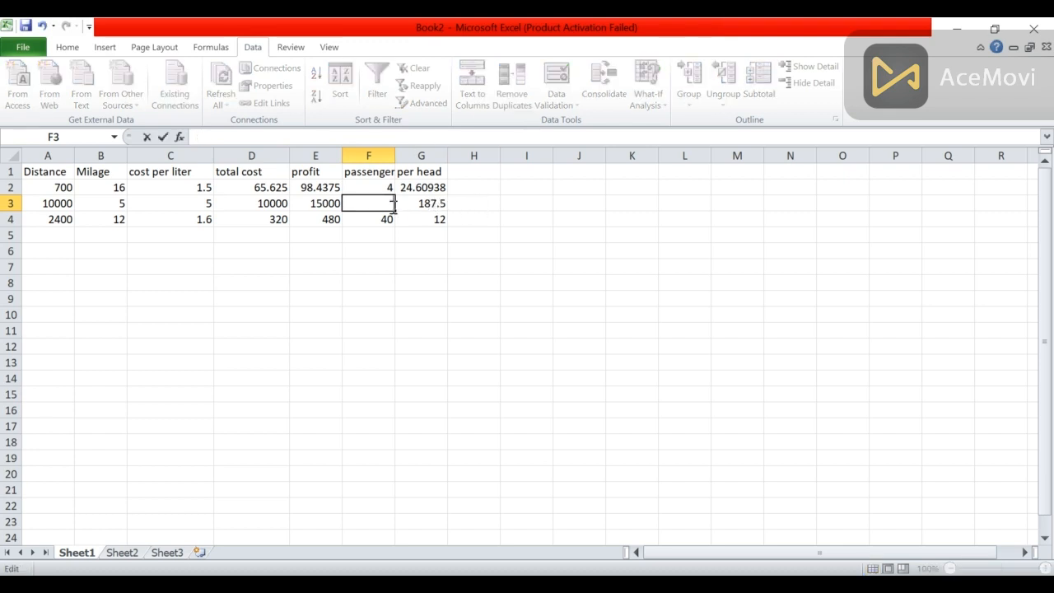
type("0")
key("Return")
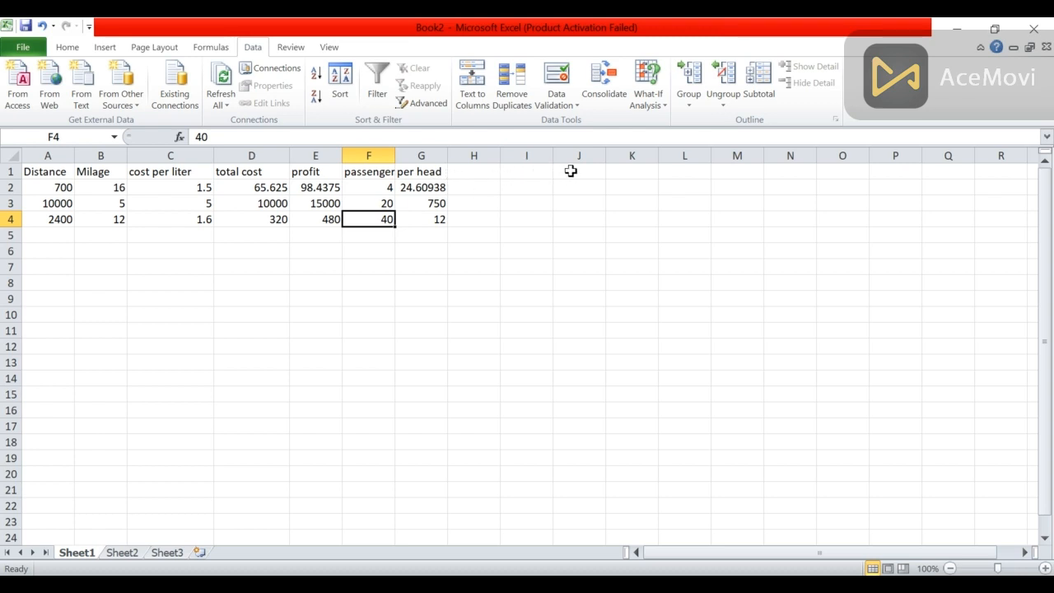
Step: Add the header no of day in cell H1, beside the per head header
left_click(476, 173)
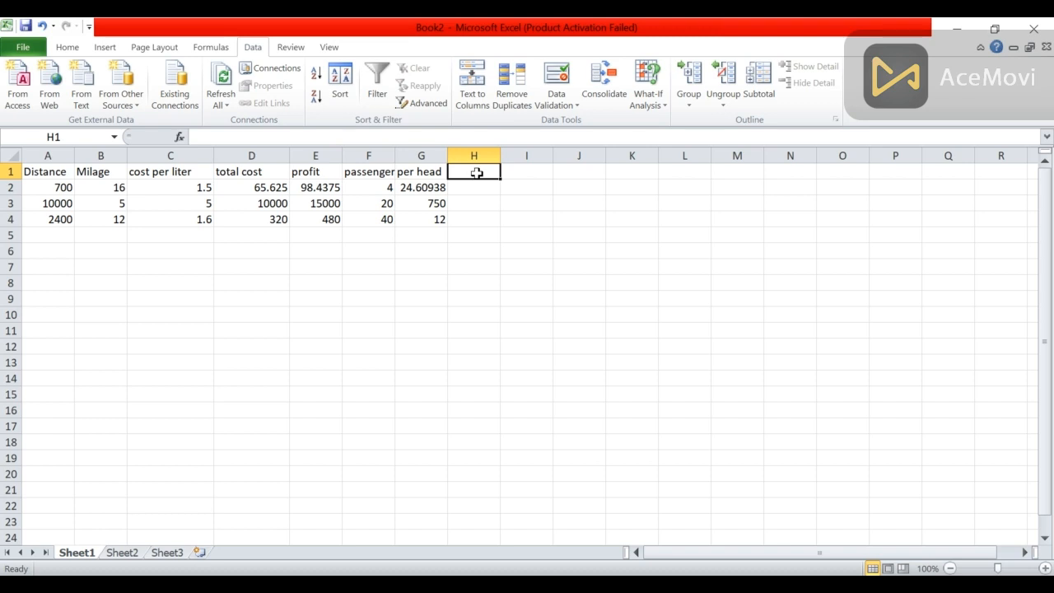
type("no o")
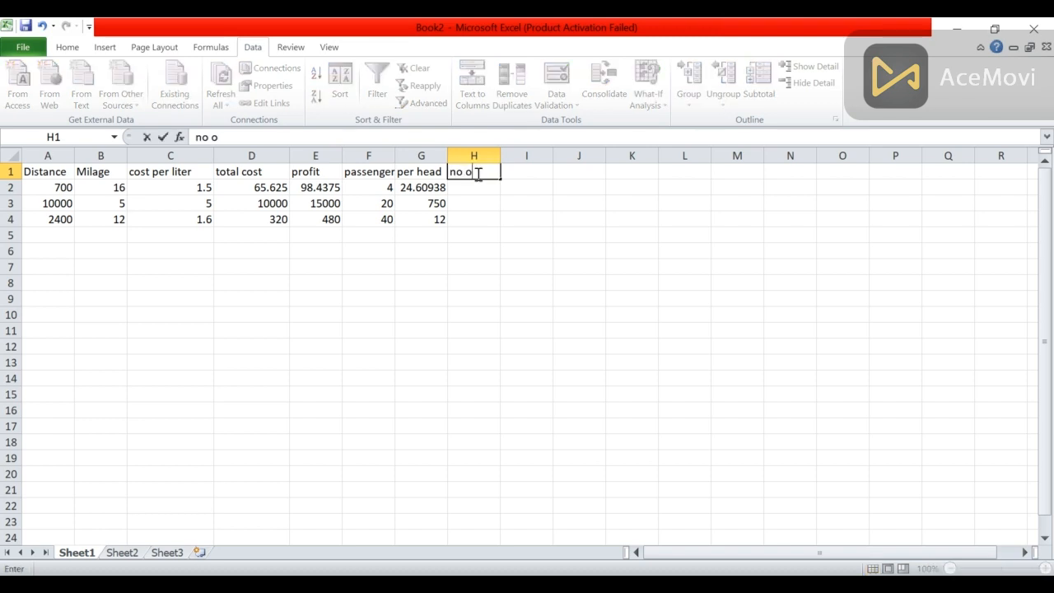
type("f day")
key("Tab")
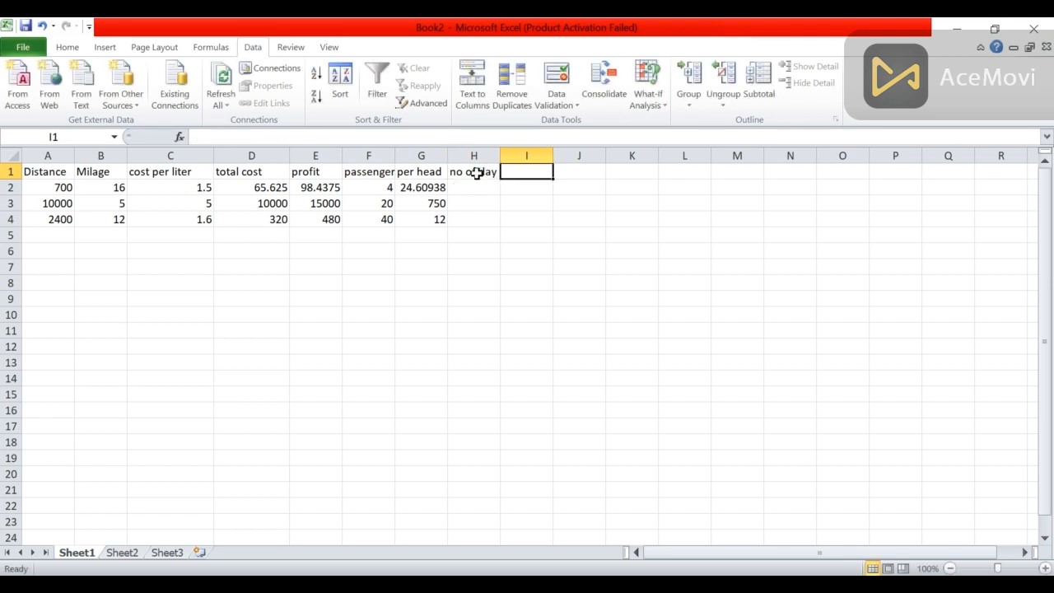
Step: Add the header food per time in cell I1
type("cost")
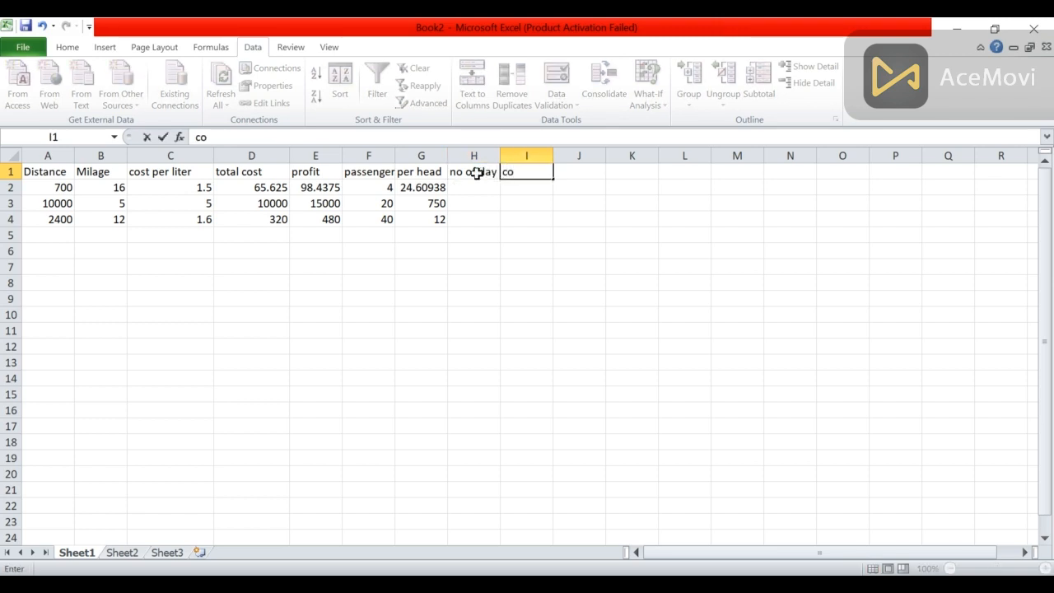
key("BackSpace")
key("BackSpace")
key("BackSpace")
key("BackSpace")
type("food per time")
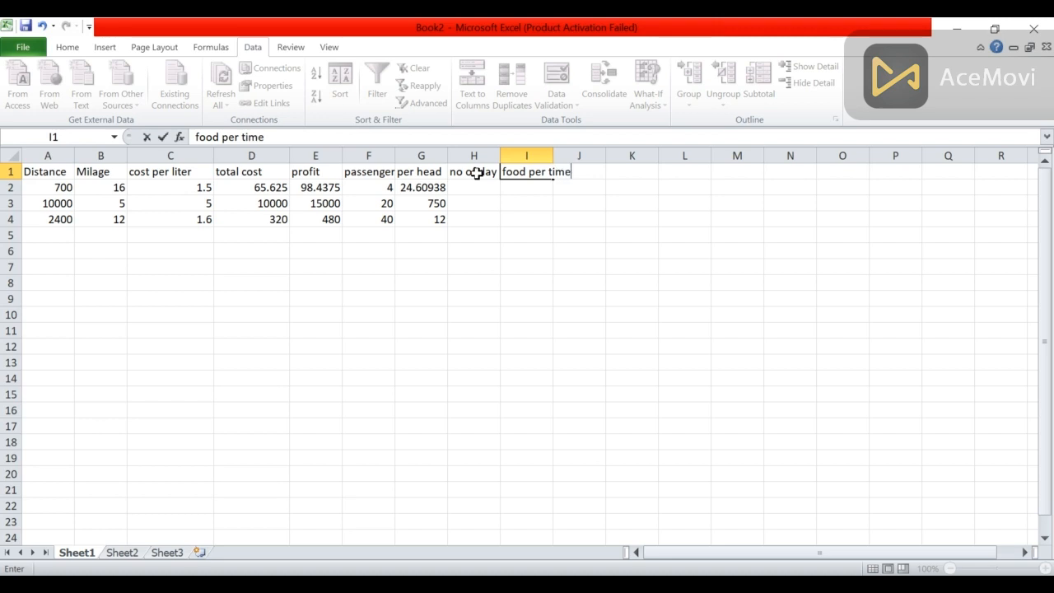
key("Tab")
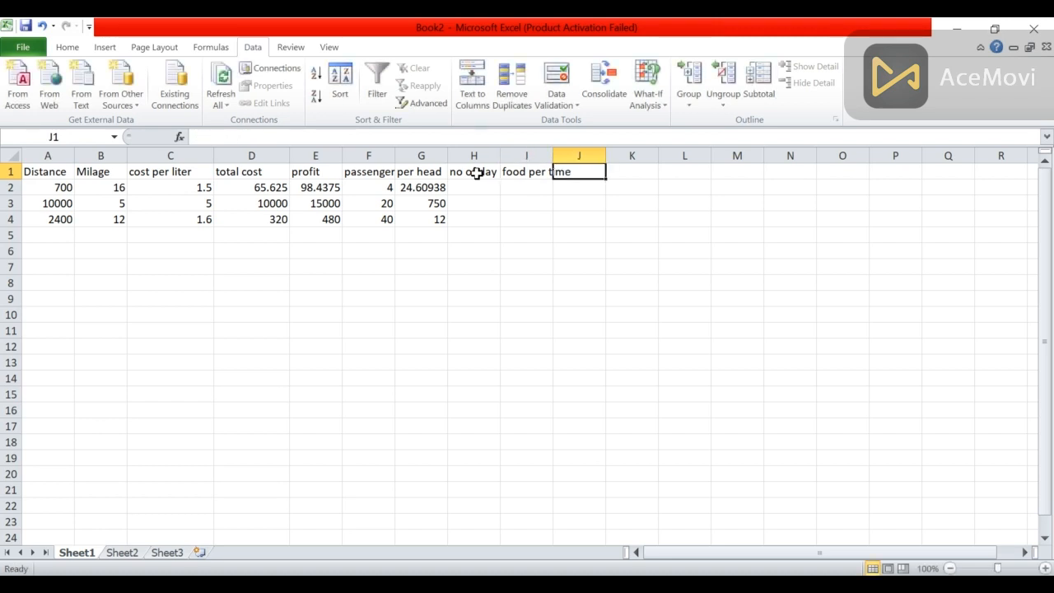
Step: Add the headers times per day in cell J1 and total costc in cell K1
type("times per day")
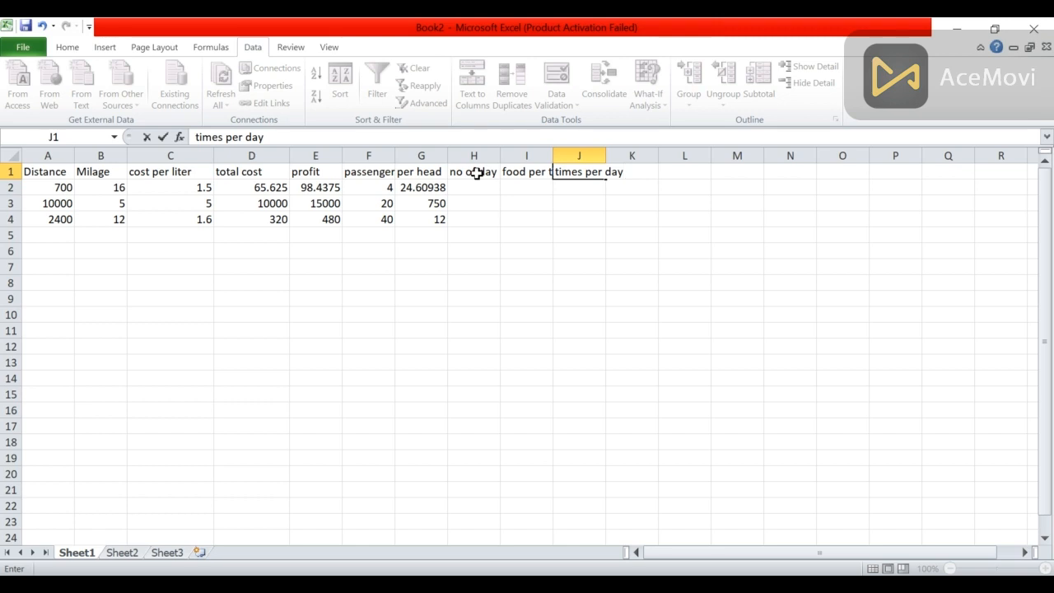
key("Return")
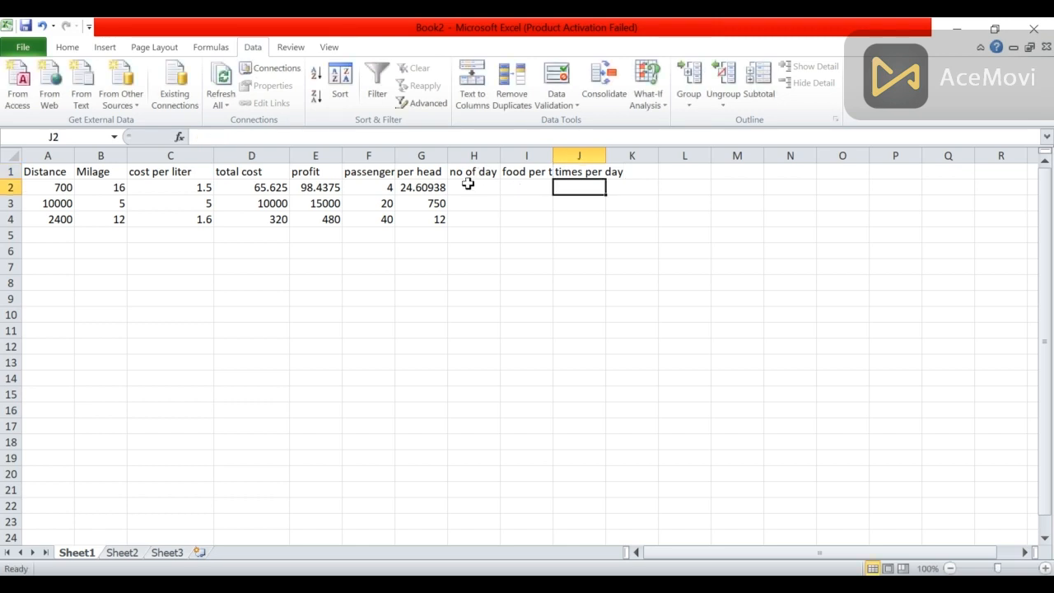
left_click(644, 169)
type("t")
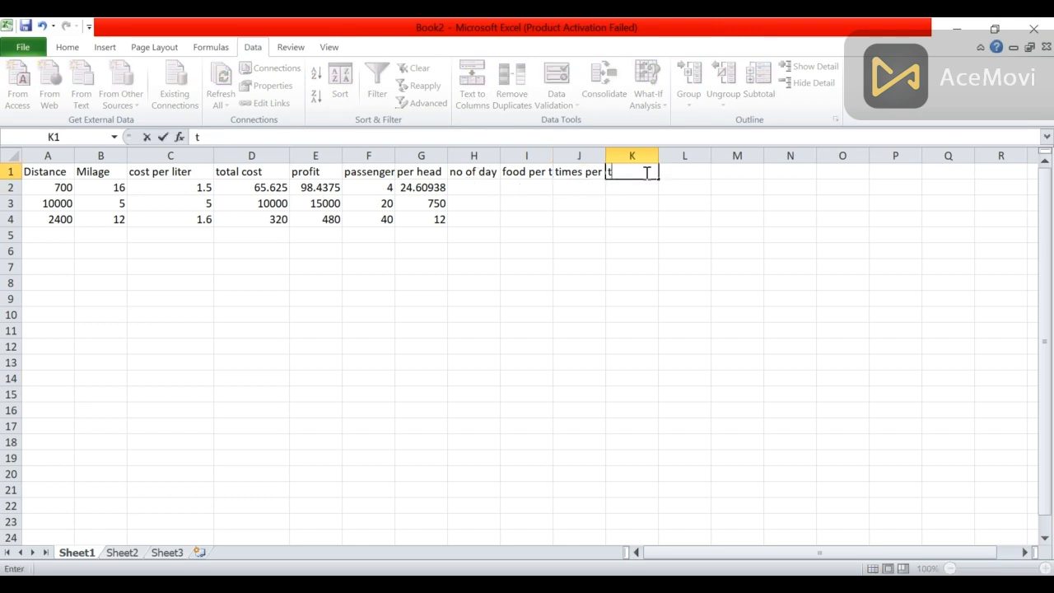
type("otal costc")
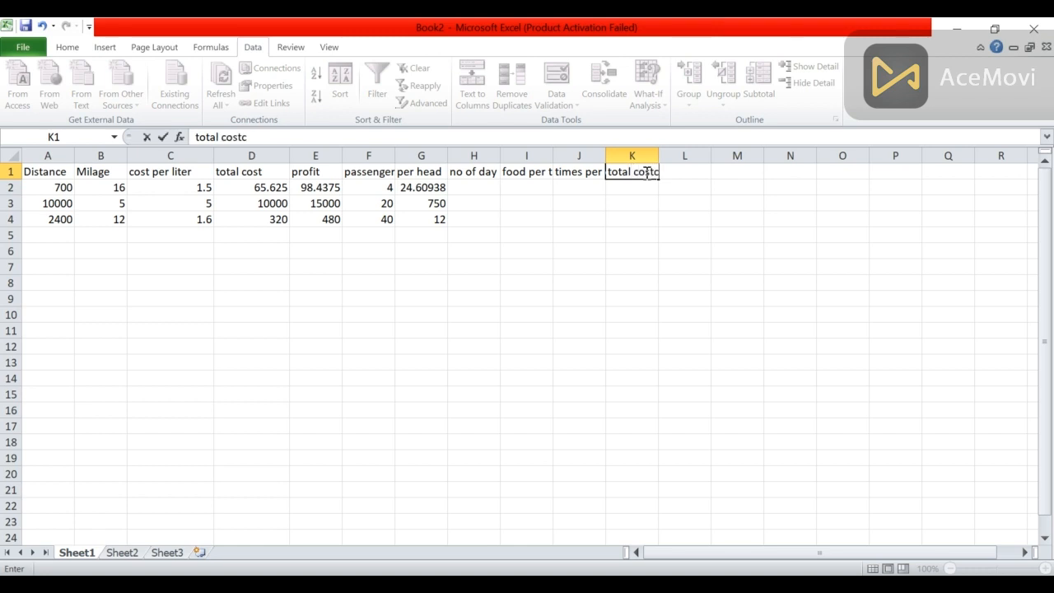
key("Return")
Step: Enter the number of days 2, 7 and 5 in cells H2 to H4
key("Left")
key("Left")
key("Left")
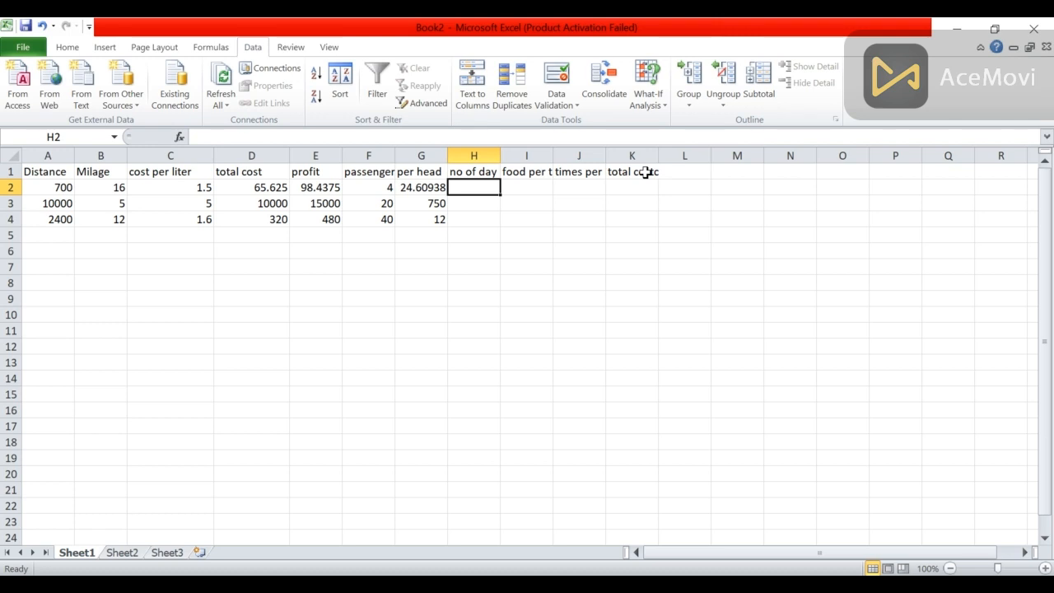
type("2")
key("Return")
type("7")
key("Return")
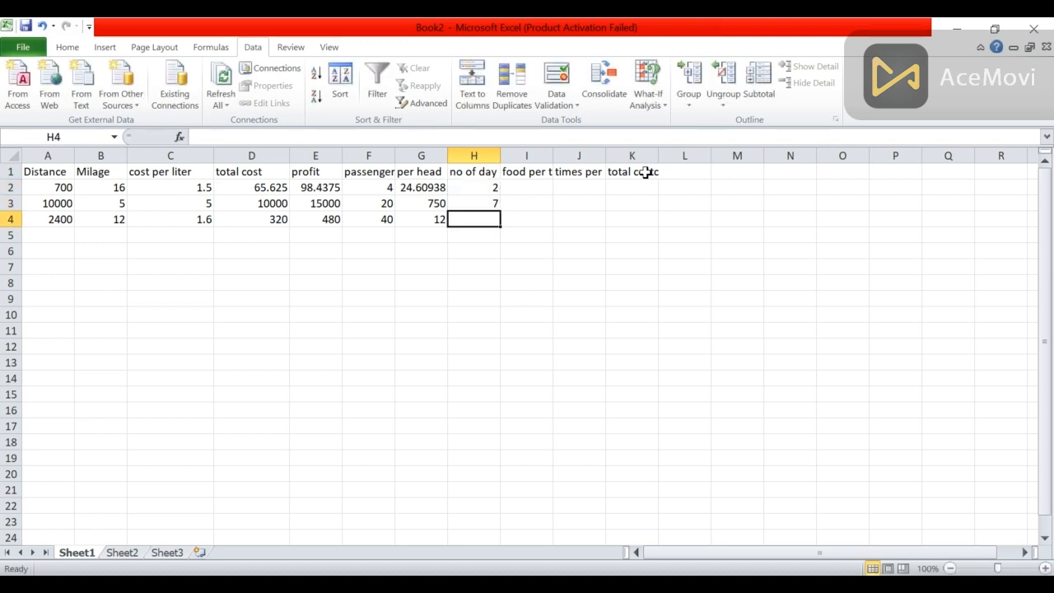
type("5")
key("Right")
Step: Enter 3 as the food per time value in each of the cells I2 to I4
key("Up")
key("Up")
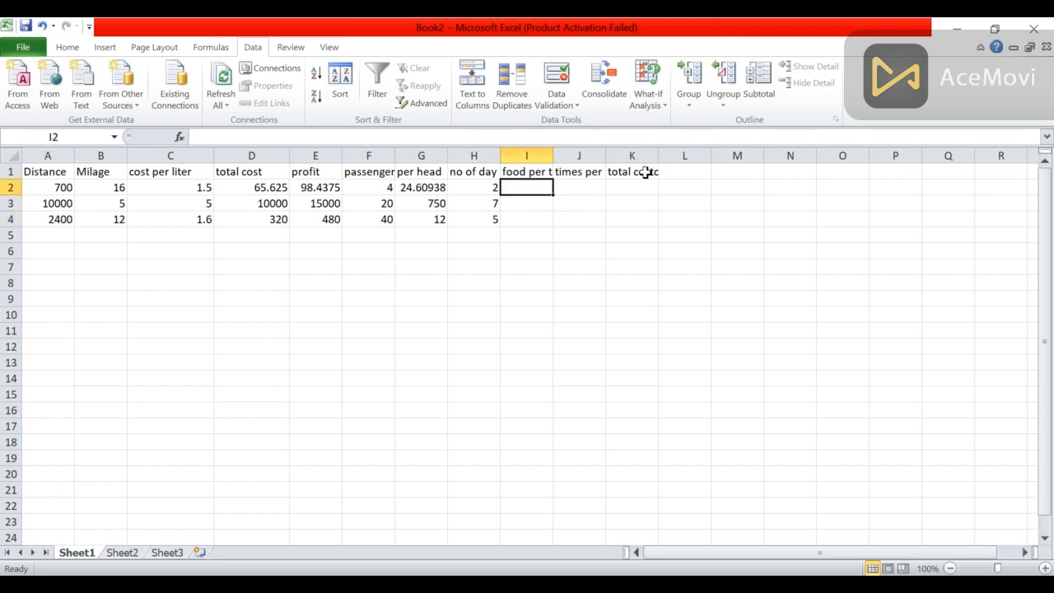
type("3")
key("Return")
type("3")
key("Return")
type("3")
key("Return")
Step: Enter 3 as the times per day in each of the cells J2 to J4
key("Up")
key("Up")
key("Up")
key("Right")
key("Left")
key("Right")
key("Left")
key("Right")
type("3")
key("Return")
type("3")
key("Return")
type("3")
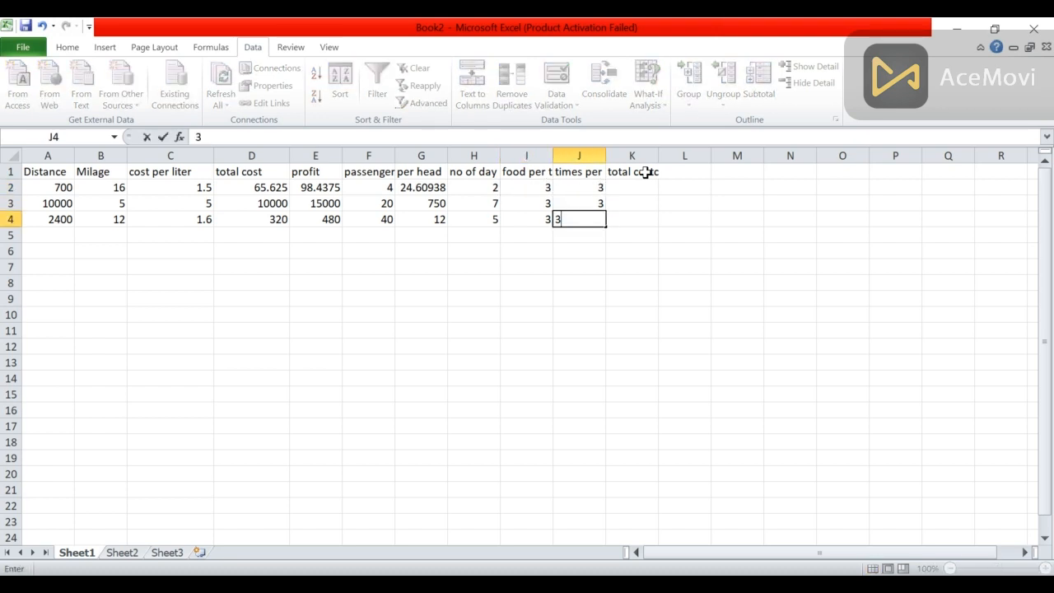
key("Up")
Step: Change the food per time values to 100 in cell I2 and 15 in cell I3
key("Left")
key("Left")
key("Up")
key("Right")
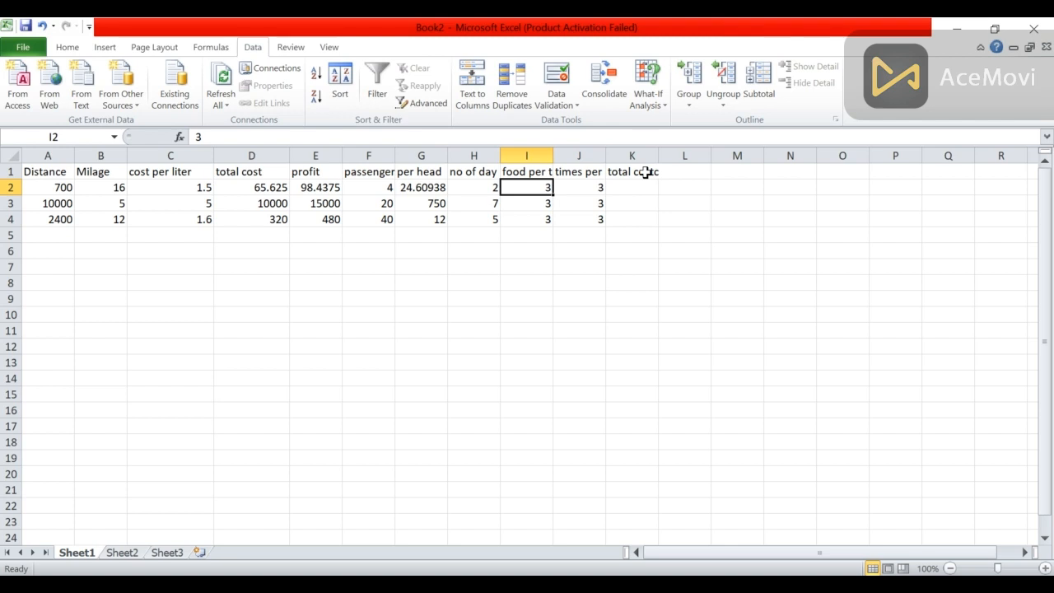
key("BackSpace")
type("1")
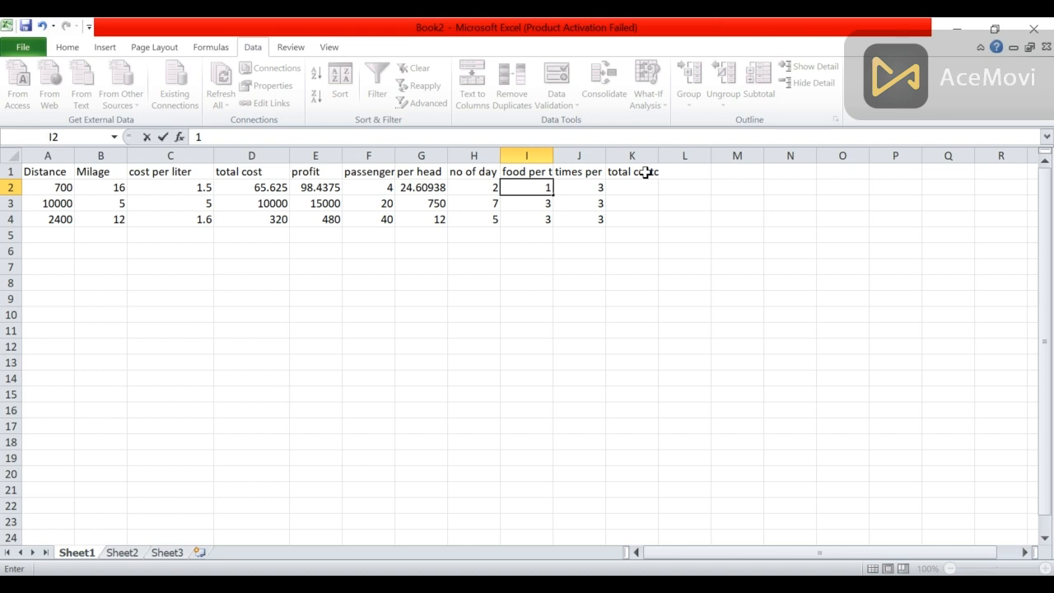
type("00")
key("Return")
type("15")
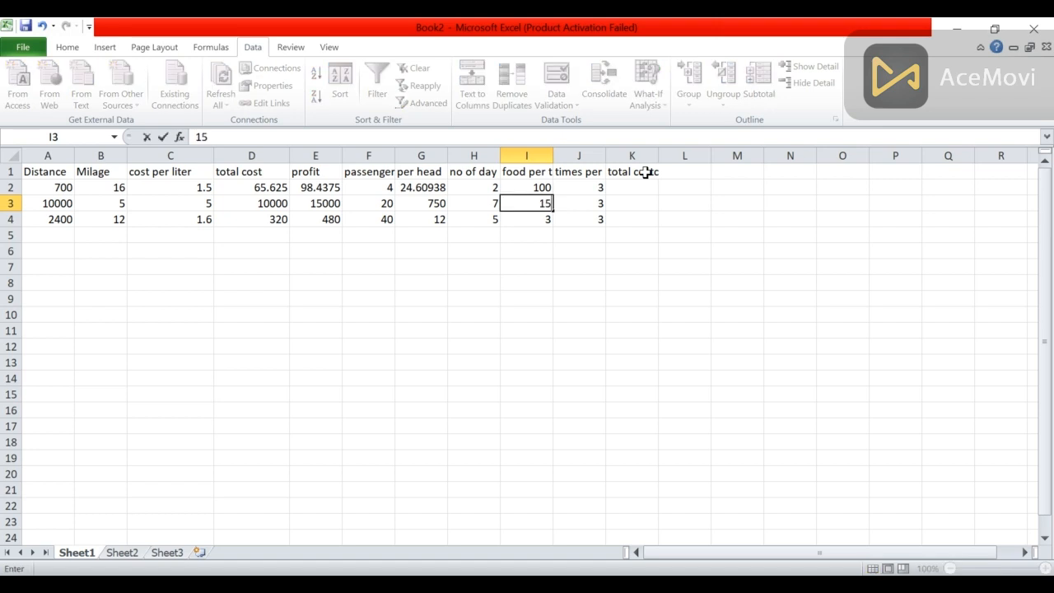
Step: Set the food per time value to 1 in cell I2 and 1.5 in cell I3
key("Up")
key("BackSpace")
type("1")
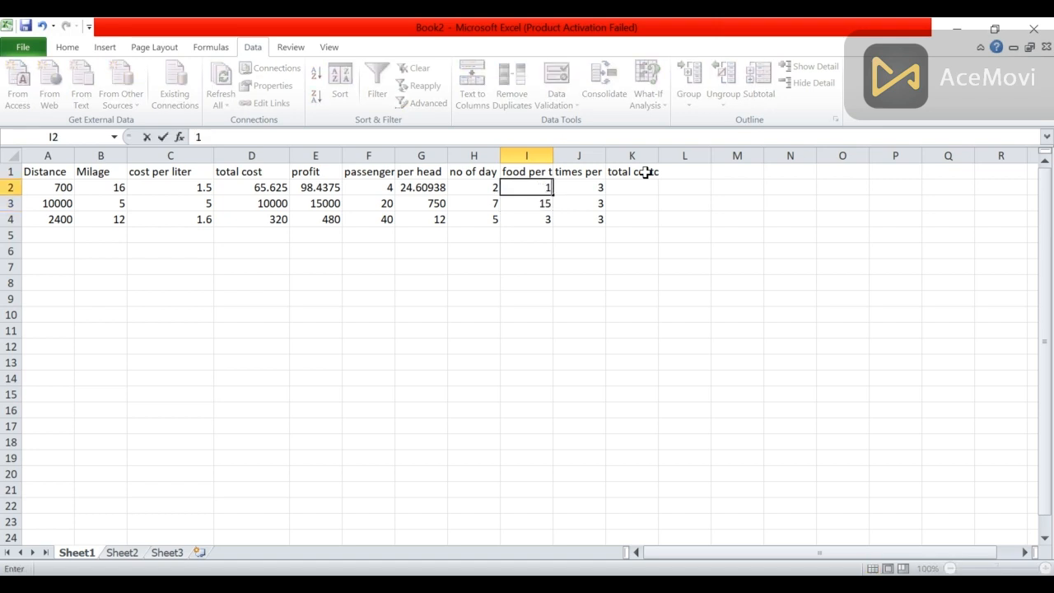
key("Return")
key("BackSpace")
type("1.5")
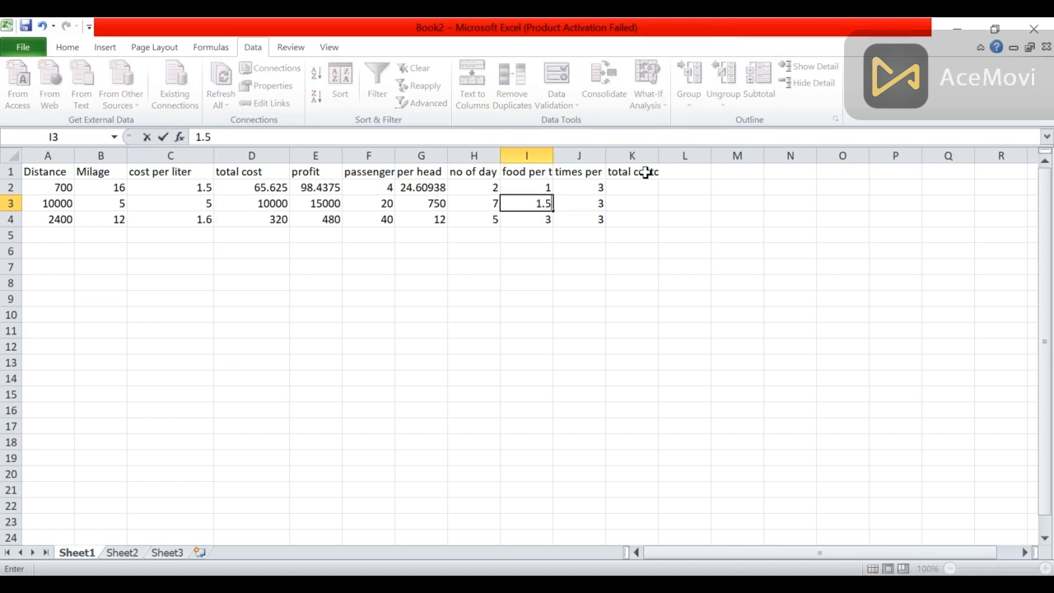
key("Left")
key("Down")
key("Right")
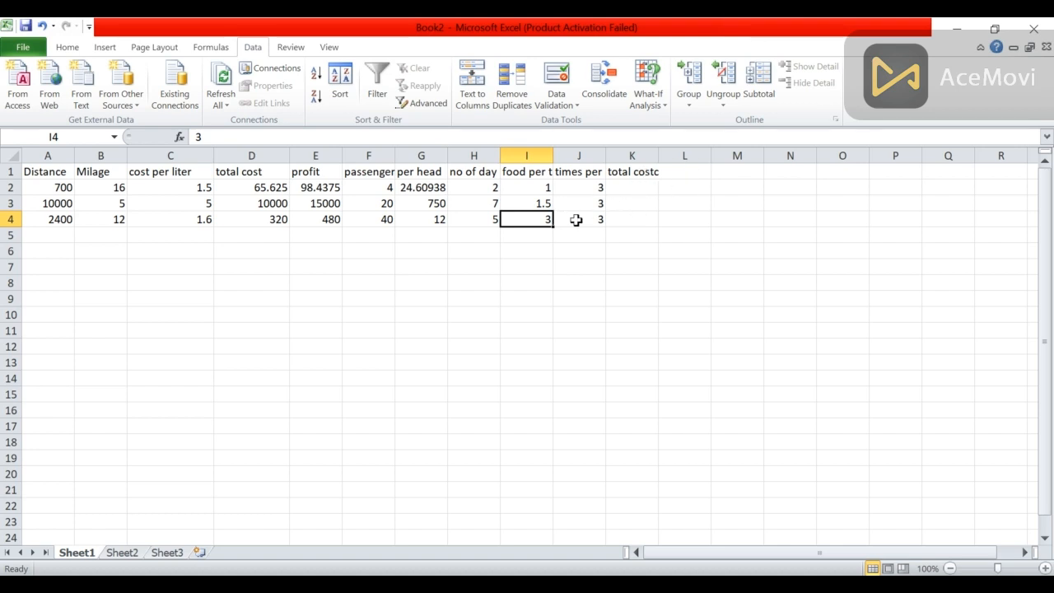
Step: Enter the total cost formula =G2*H2*I2*J2 in cell K2
left_click(628, 187)
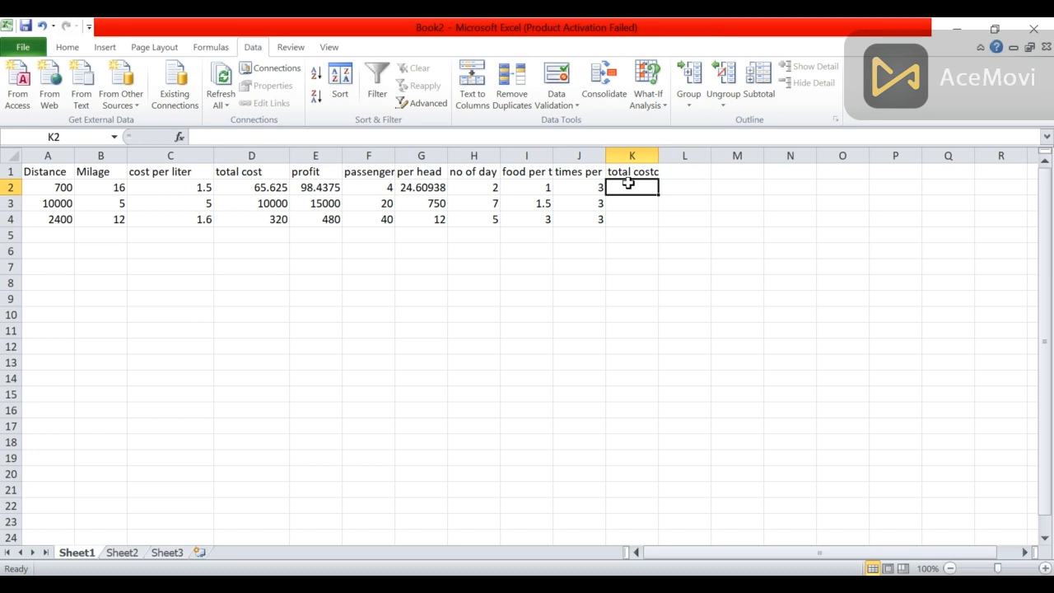
type("=")
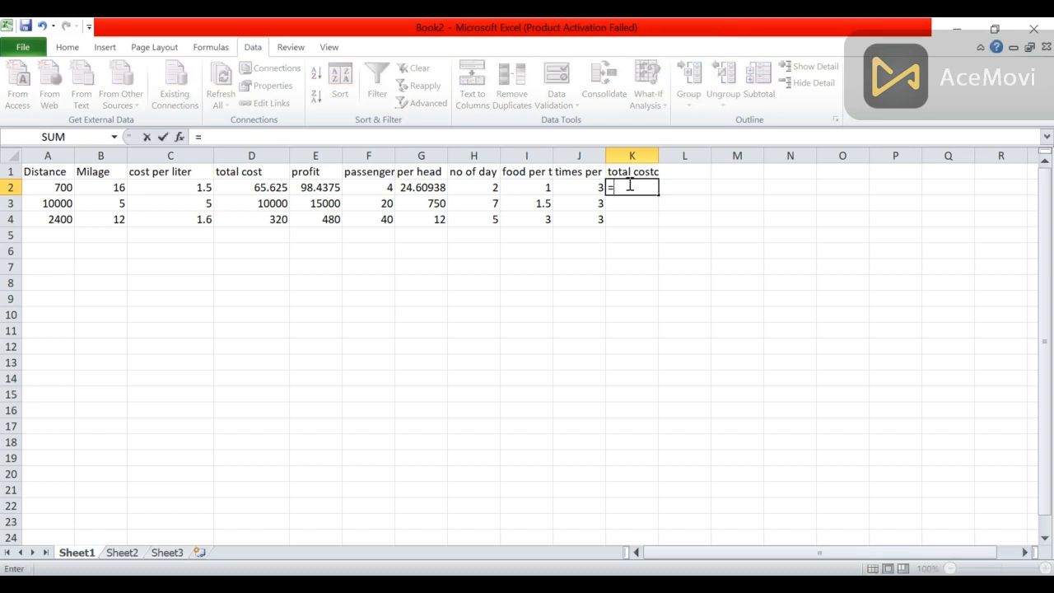
left_click(430, 188)
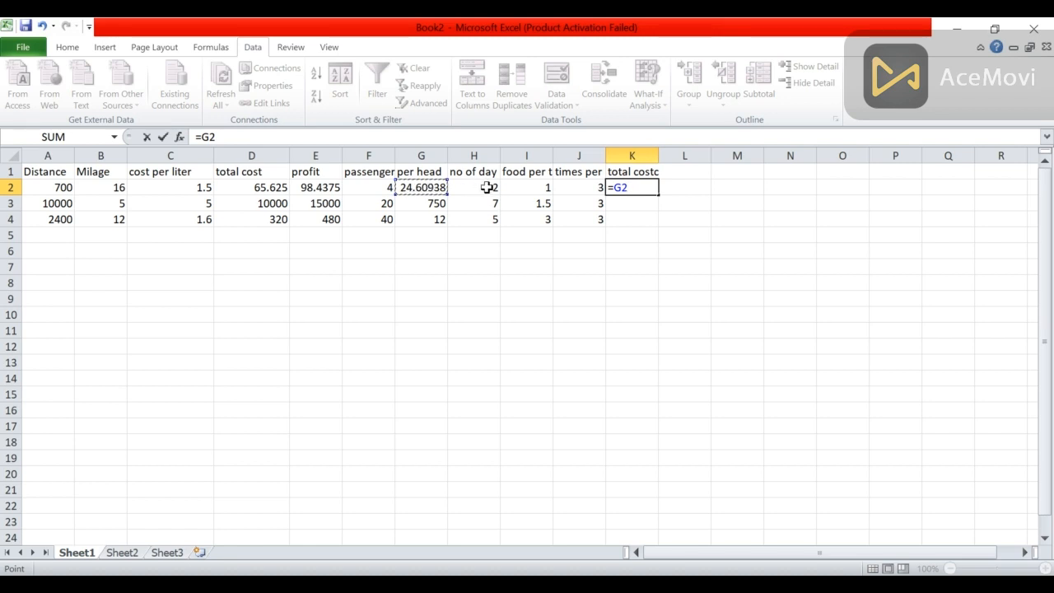
type("*")
left_click(490, 191)
type("*")
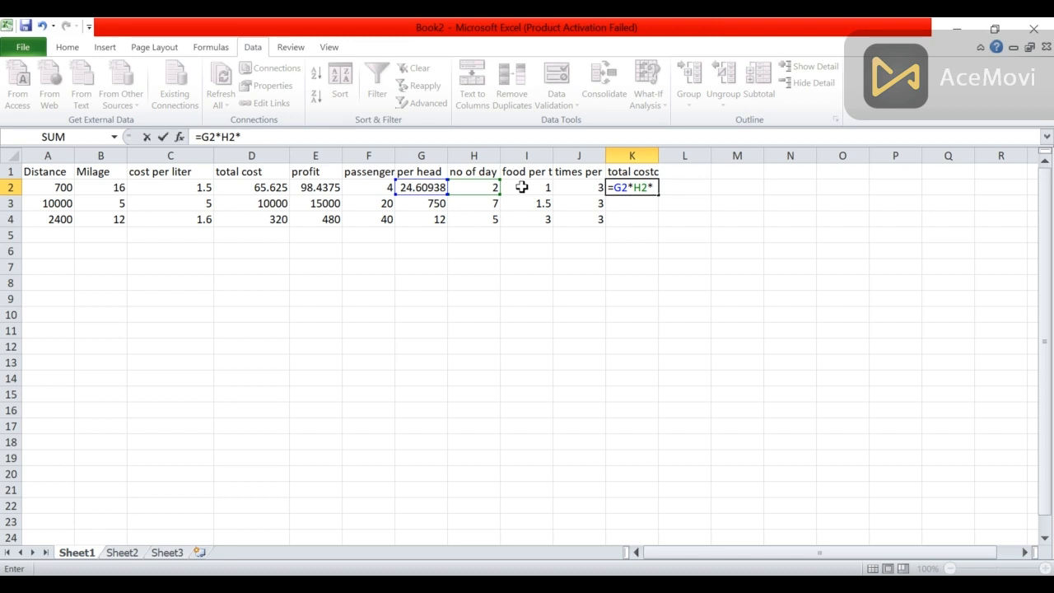
left_click(524, 188)
type("*")
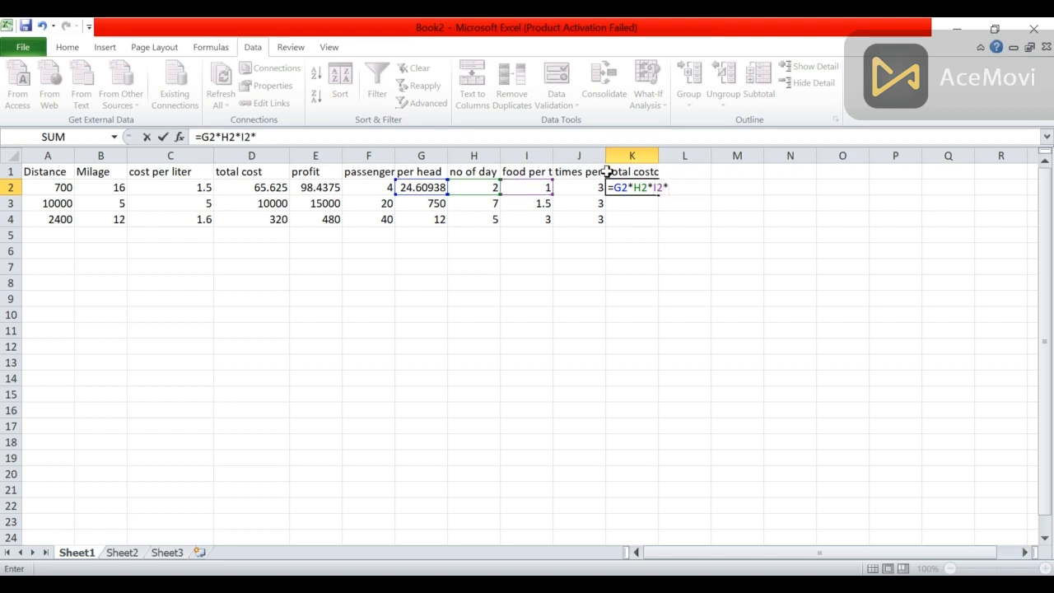
left_click(587, 189)
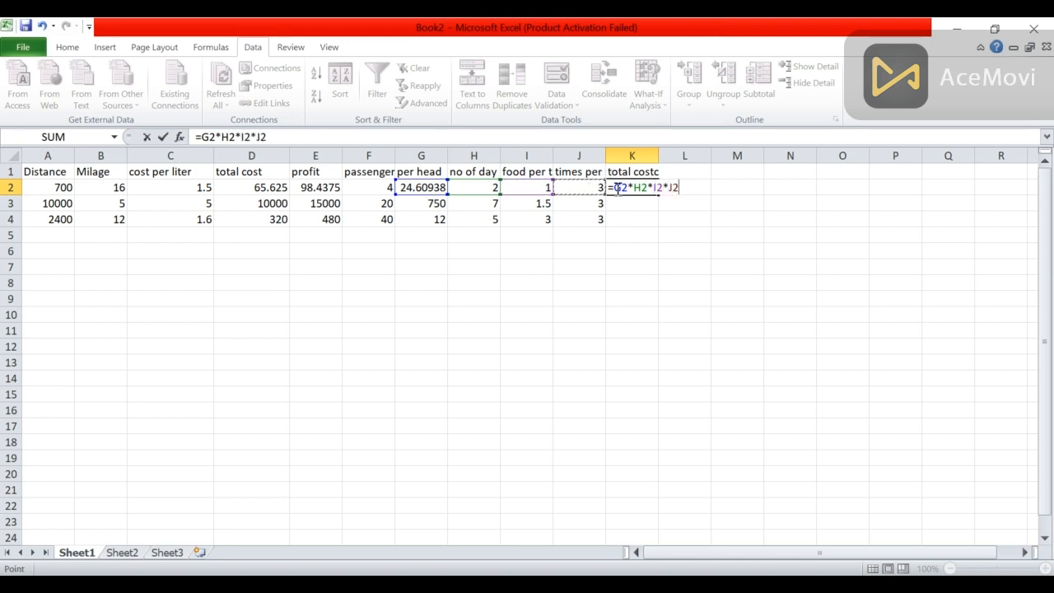
key("Return")
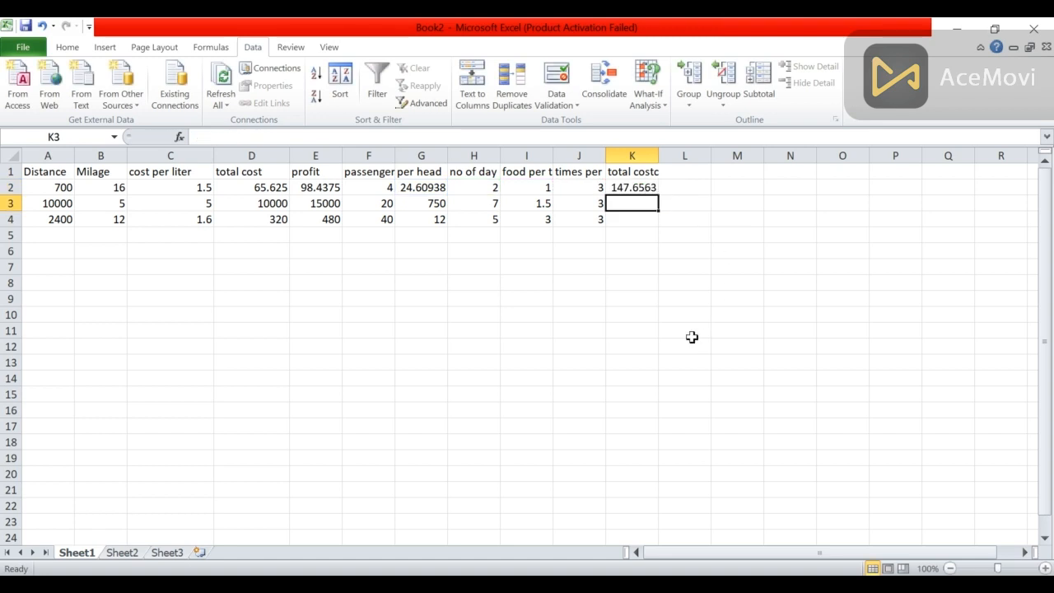
Step: Fill the total cost formula from cell K2 down to K4
left_click(654, 188)
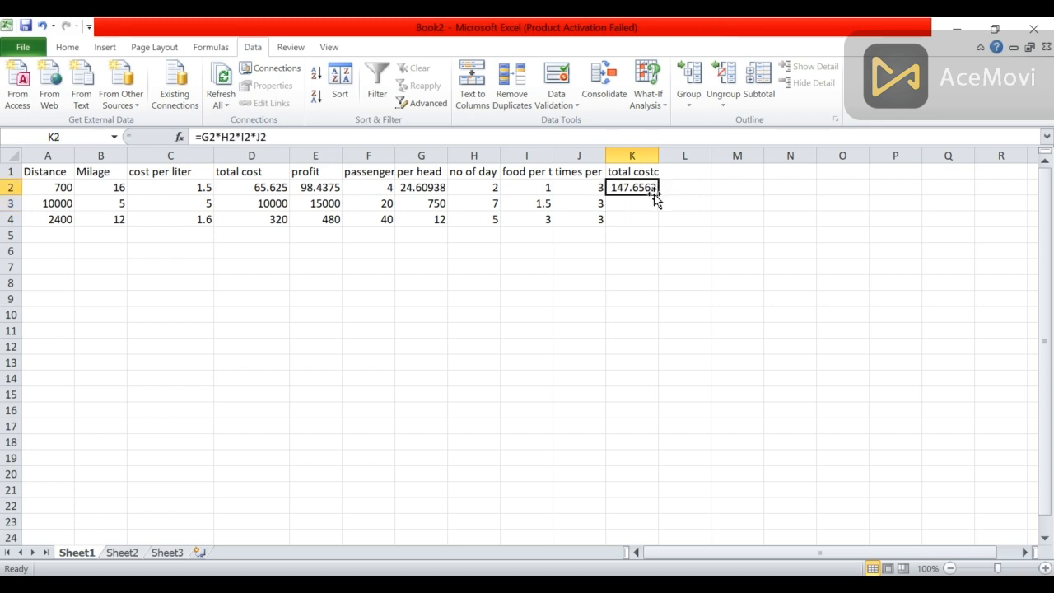
left_click_drag(661, 197, 665, 224)
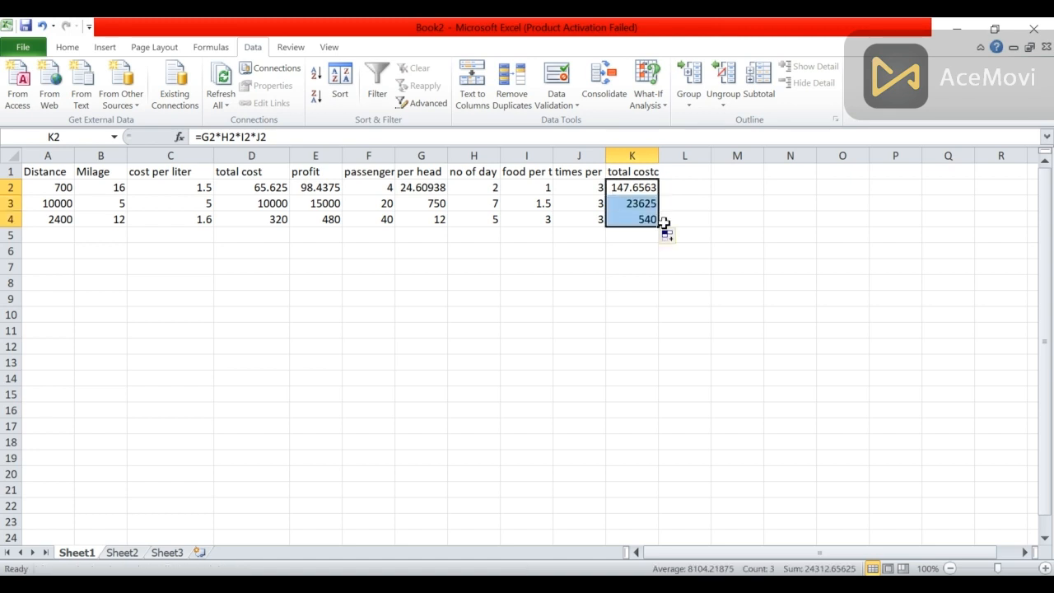
left_click(627, 265)
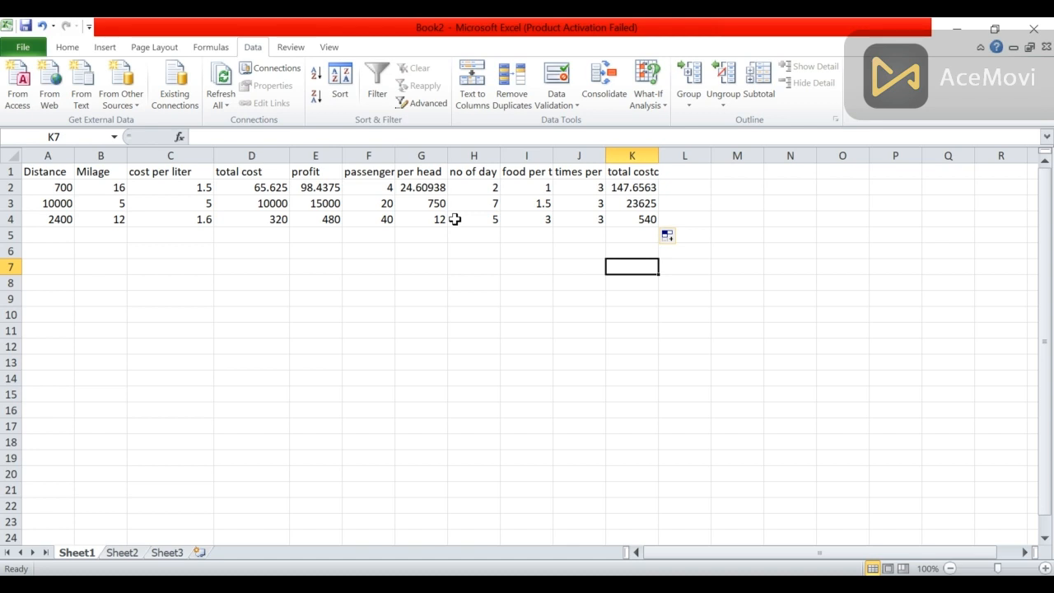
Step: Edit the total cost formula in cell K3 to =G3+(H3*I3*J3)
left_click(627, 202)
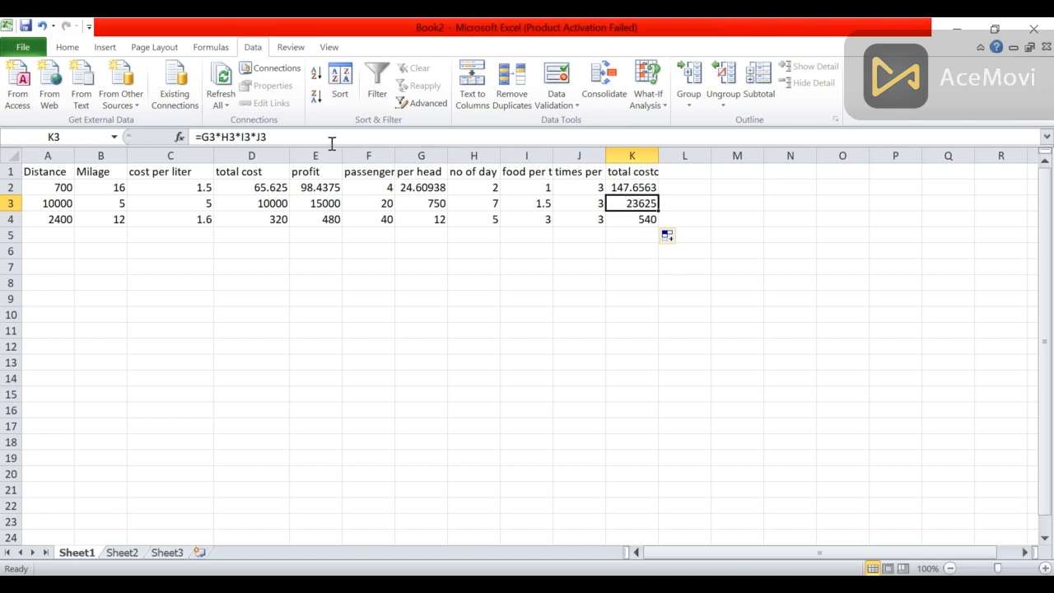
left_click(218, 135)
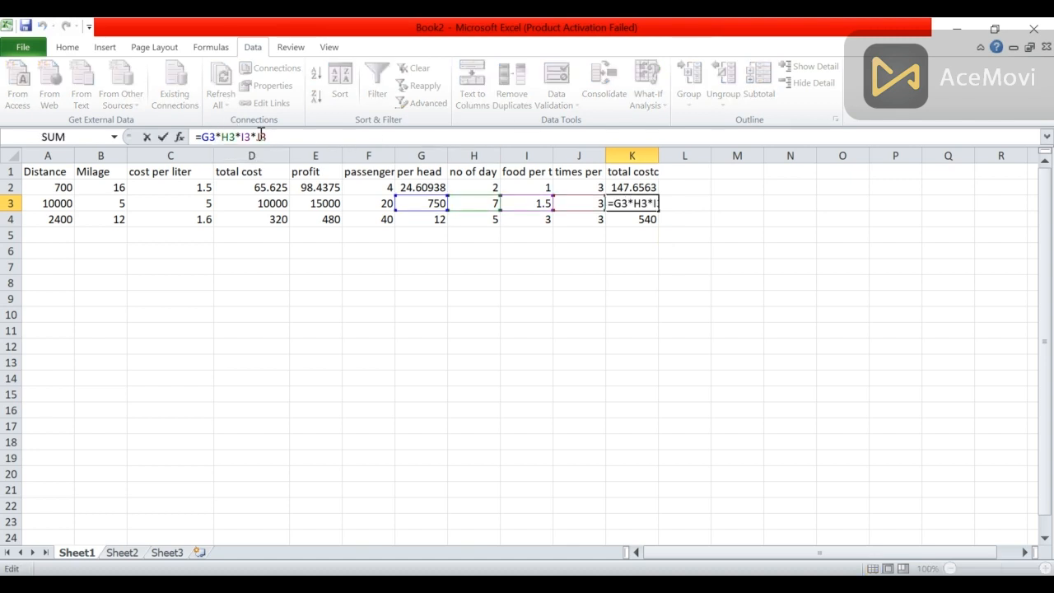
key("BackSpace")
type("+")
type("(")
left_click(261, 136)
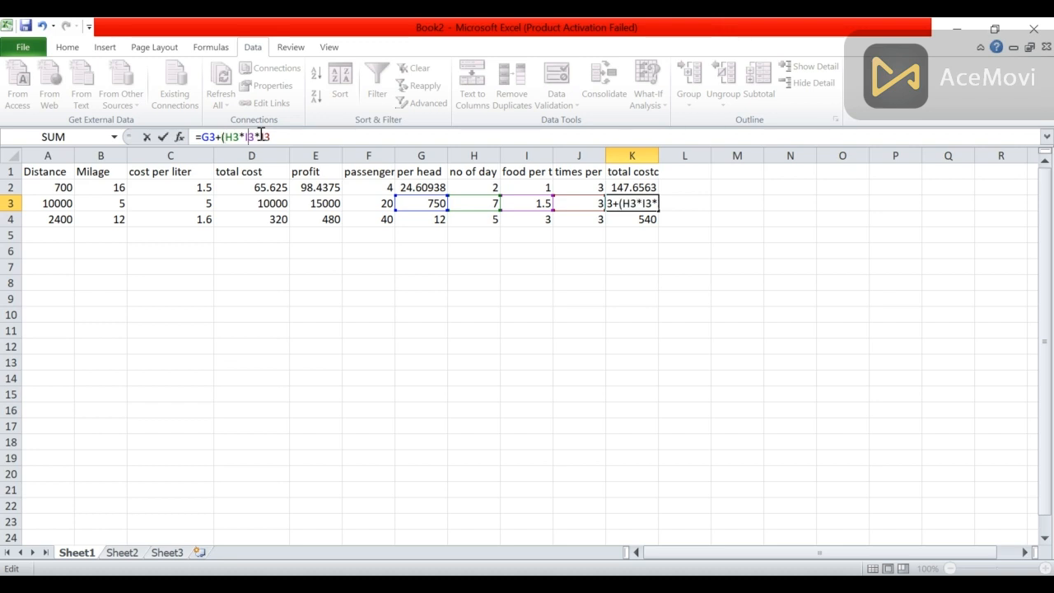
type(")")
key("Return")
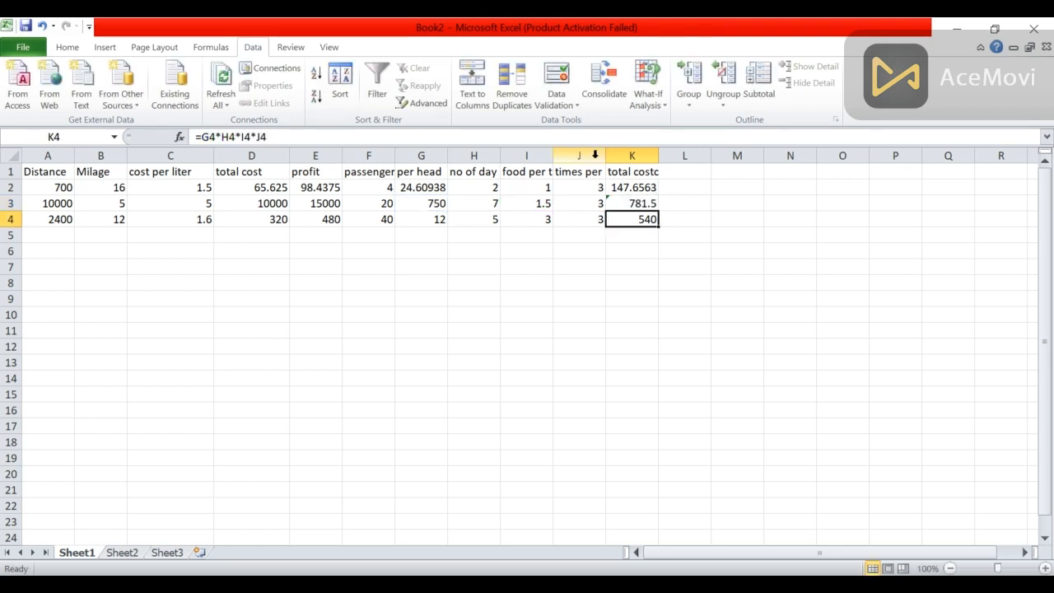
Step: Copy the K3 total cost formula up to K2 and fill it down to K4, selecting K4 to check its formula
left_click(655, 203)
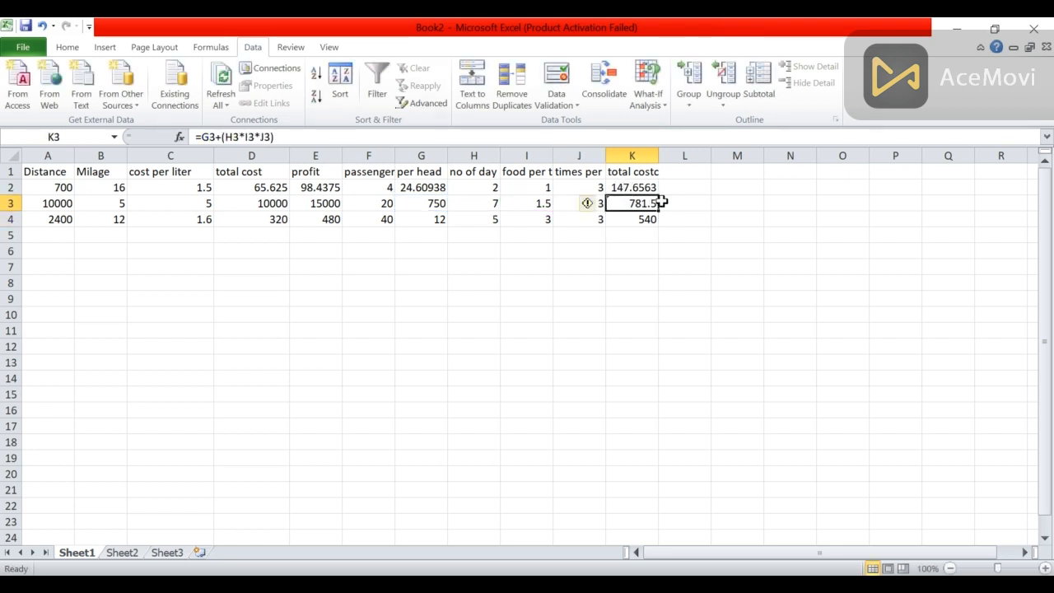
left_click_drag(661, 209, 654, 183)
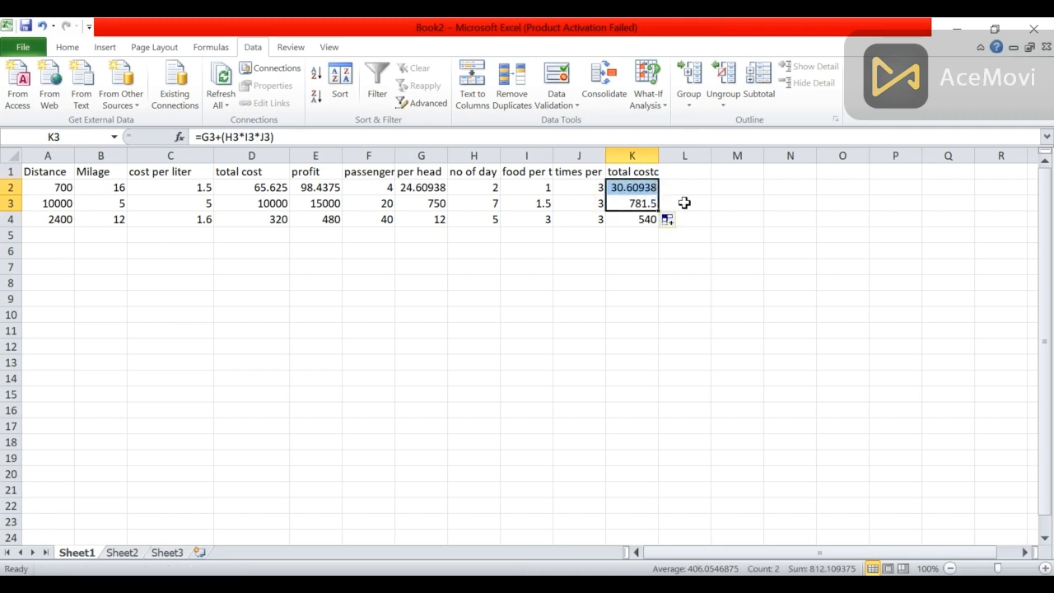
left_click(664, 202)
left_click(659, 192)
left_click_drag(662, 195, 663, 224)
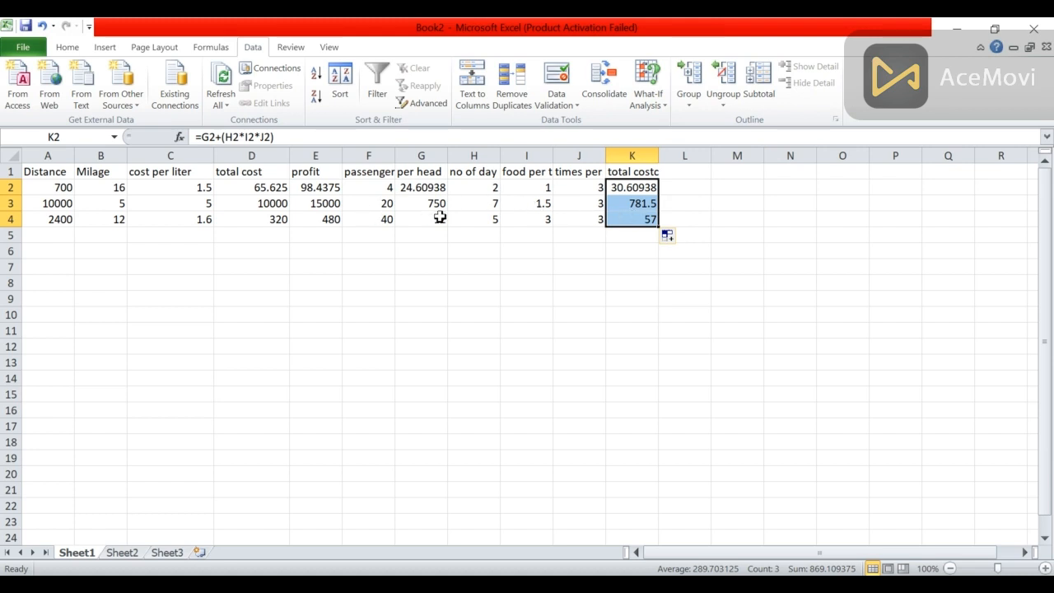
left_click(650, 217)
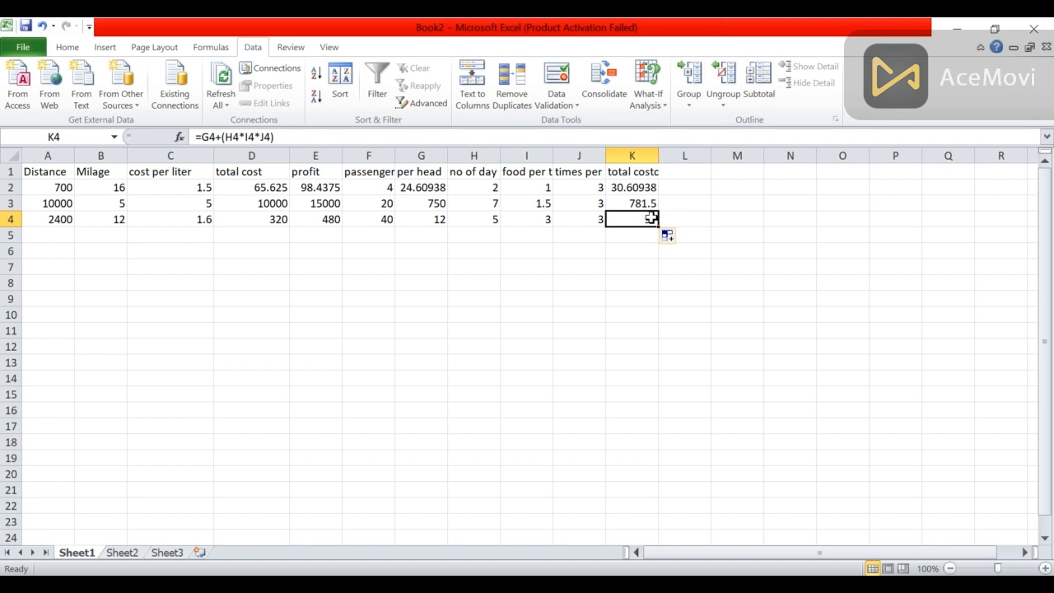